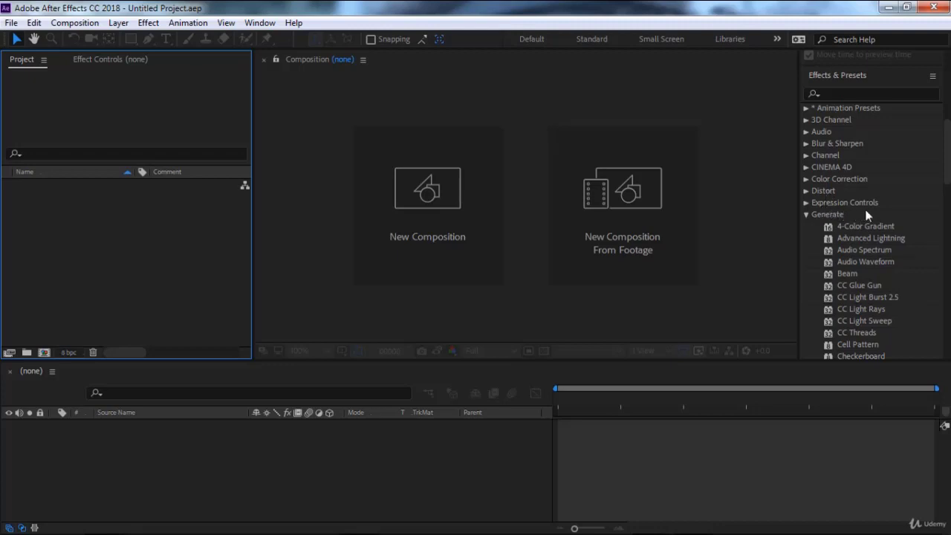
Scroll through the Explorer folders and open the BG footage folder.
scroll(879, 159, "down", 3)
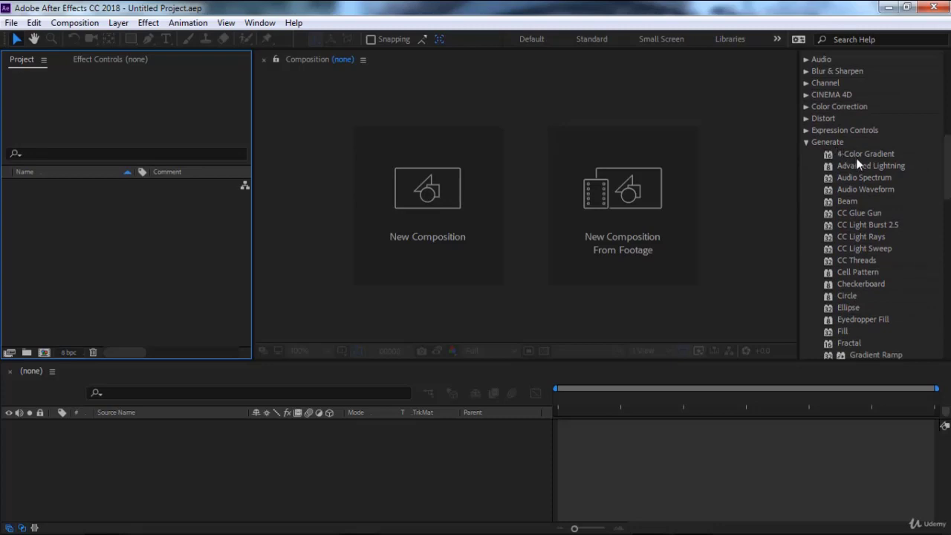
scroll(855, 250, "down", 1)
scroll(855, 251, "down", 2)
scroll(852, 250, "down", 2)
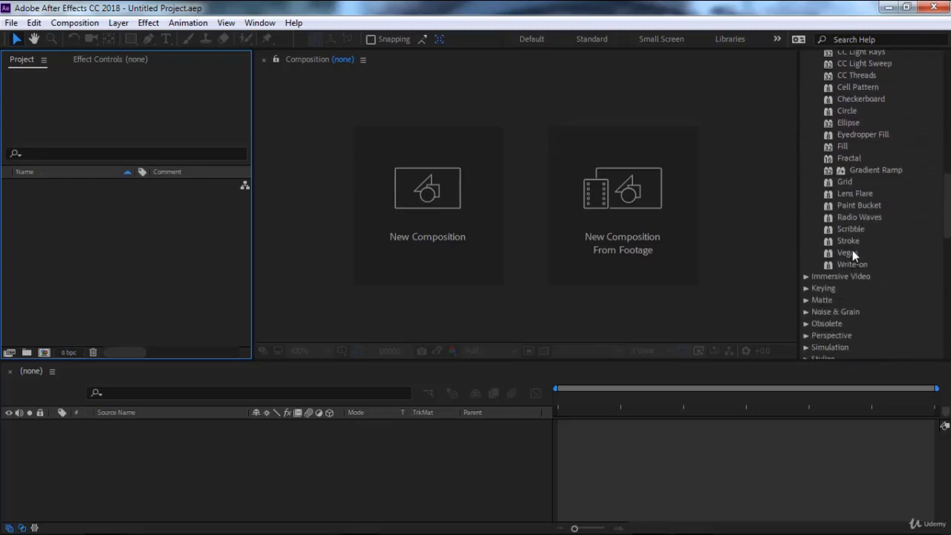
scroll(852, 250, "up", 4)
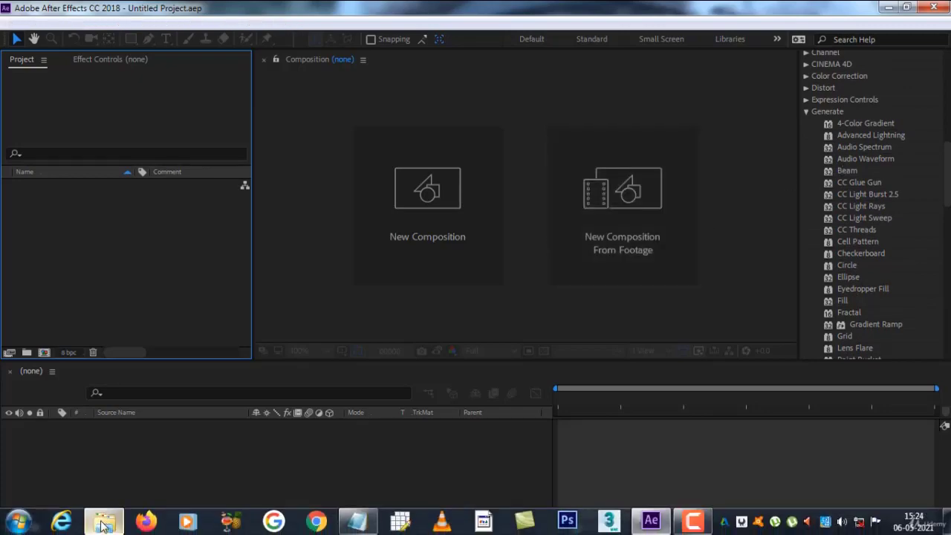
left_click(103, 522)
Drag Pexels Videos 1580455 into the After Effects Project panel, then onto New Composition.
left_click(907, 113)
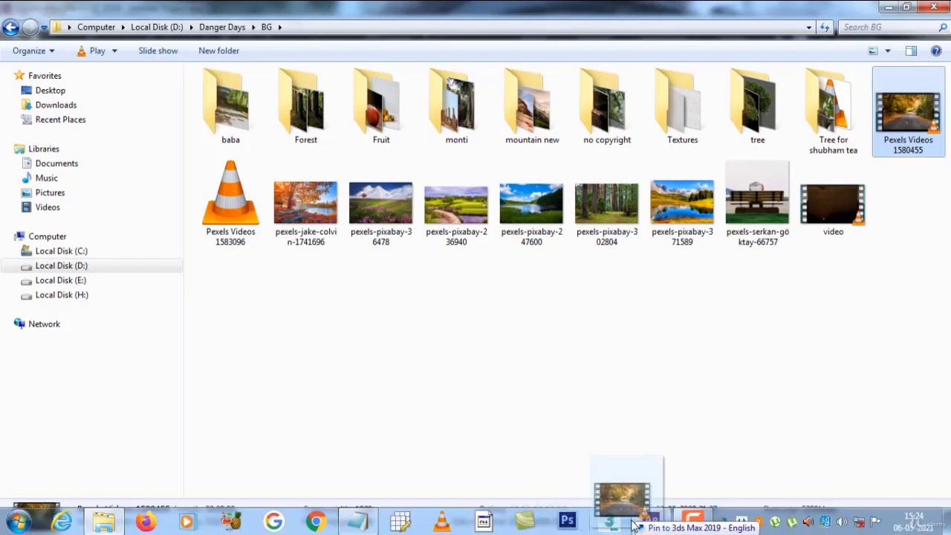
left_click(651, 520)
left_click_drag(320, 379, 167, 271)
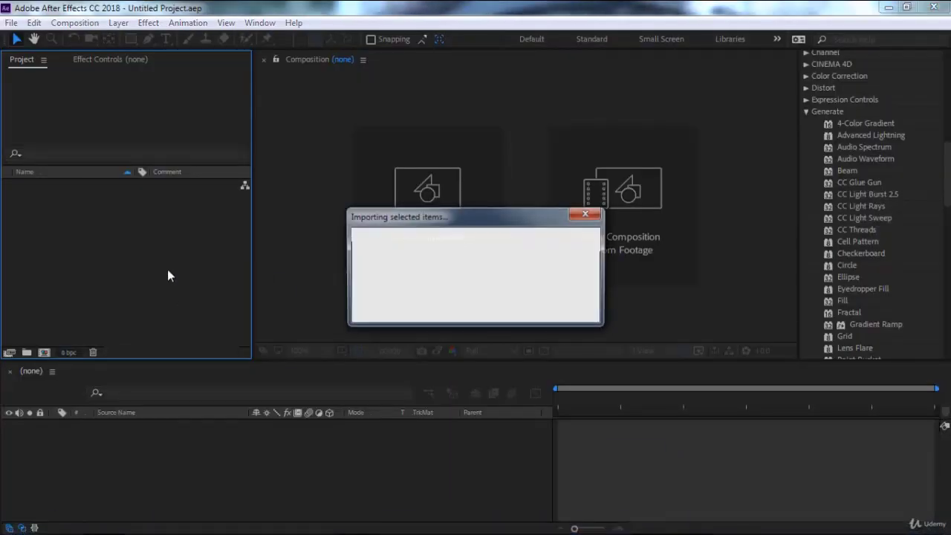
left_click_drag(104, 190, 466, 279)
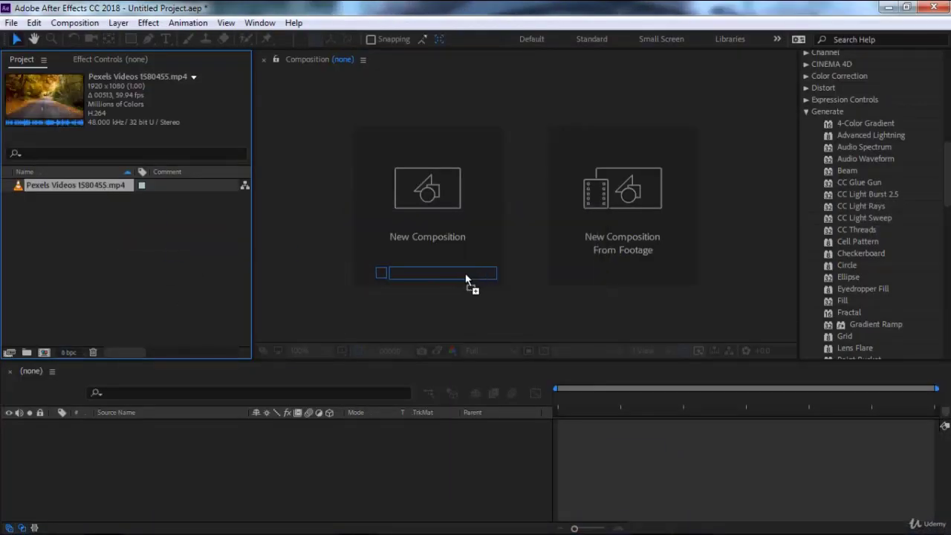
Fit the viewer to 25% and scrub the clip through frames 00139, 00352 and 00466.
key("comma")
key("comma")
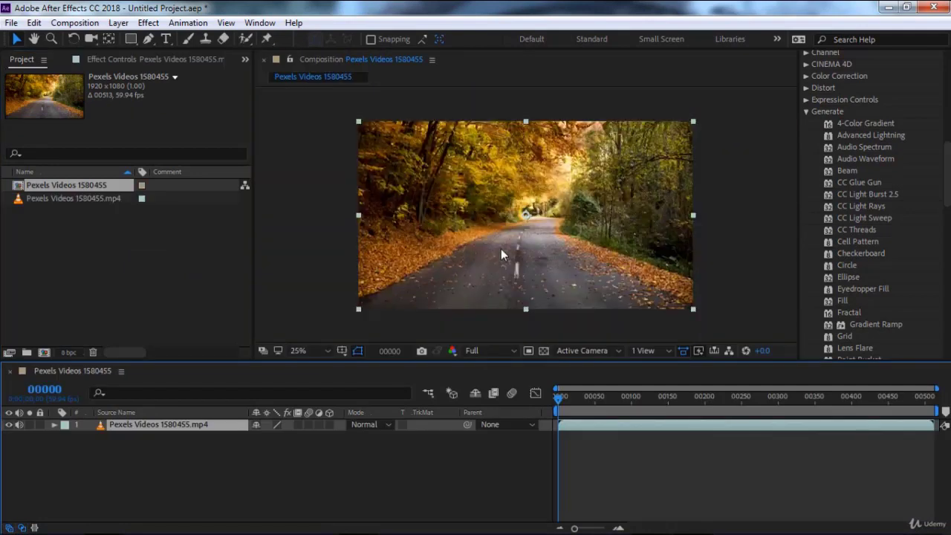
left_click(579, 398)
left_click(661, 399)
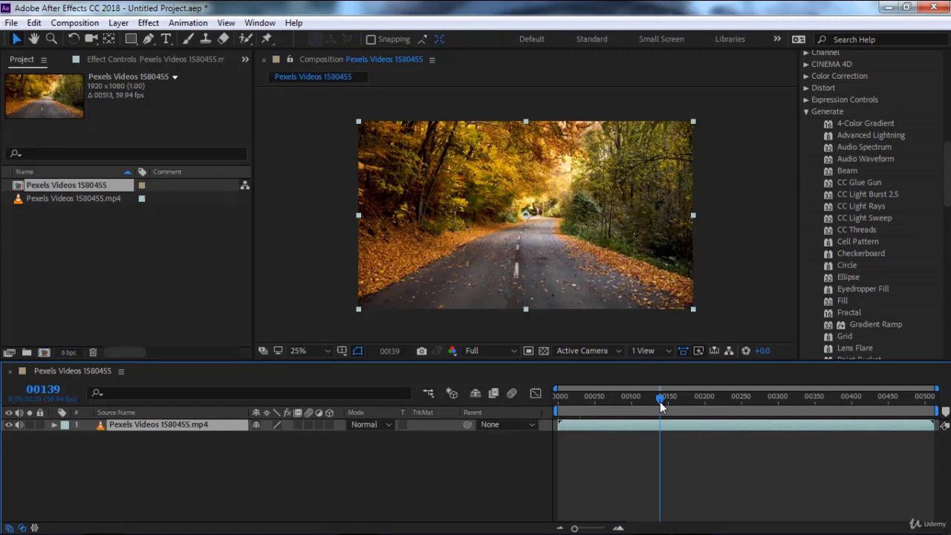
left_click(754, 404)
left_click(816, 400)
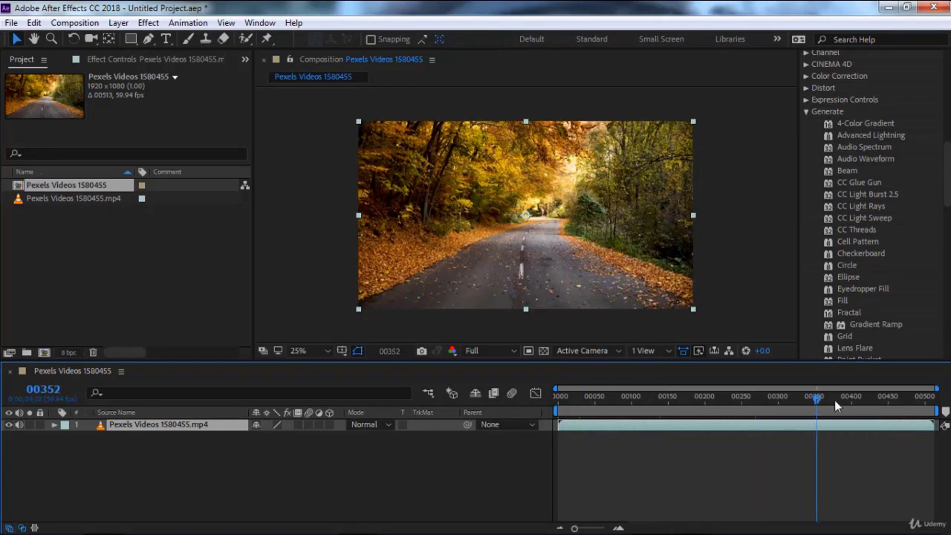
left_click_drag(857, 406, 899, 404)
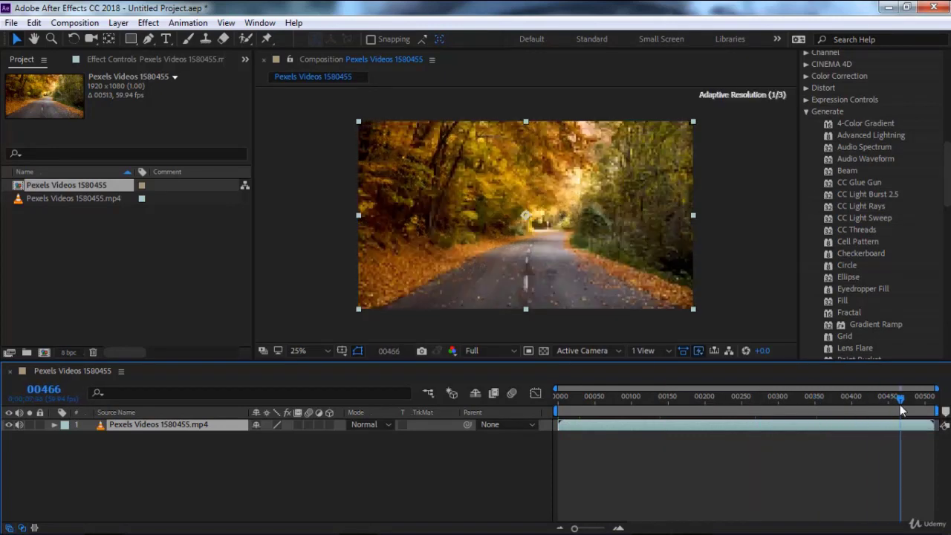
Return to frame 00000 and select 4-Color Gradient in Effects & Presets.
left_click_drag(667, 397, 539, 398)
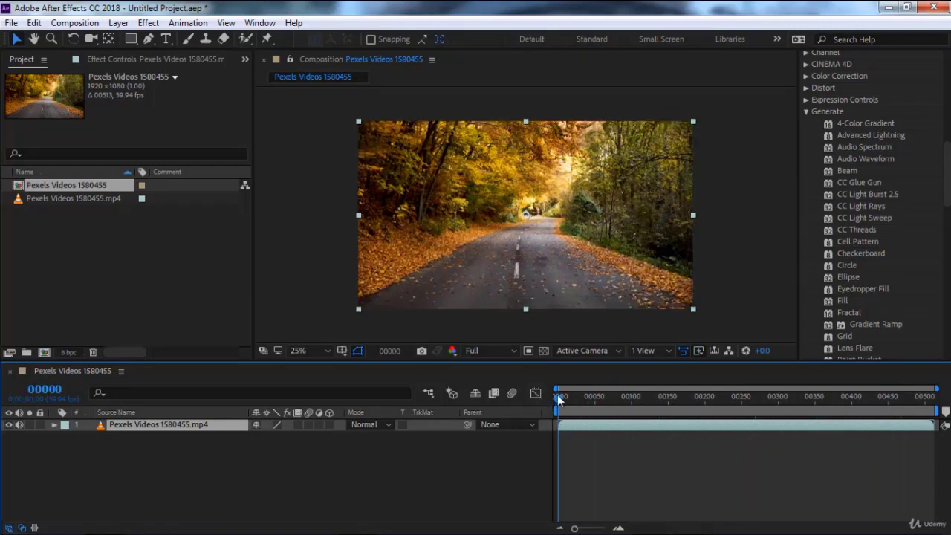
scroll(908, 199, "up", 1)
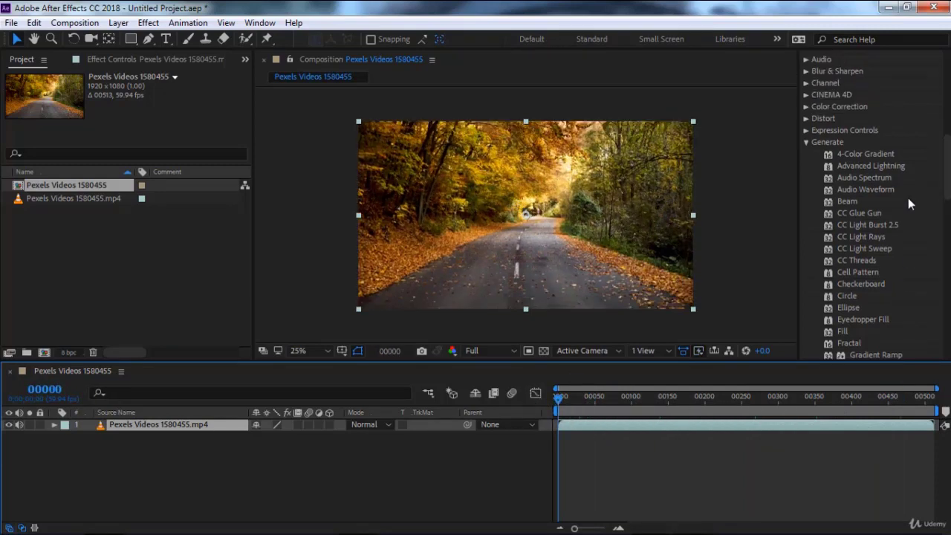
left_click(857, 156)
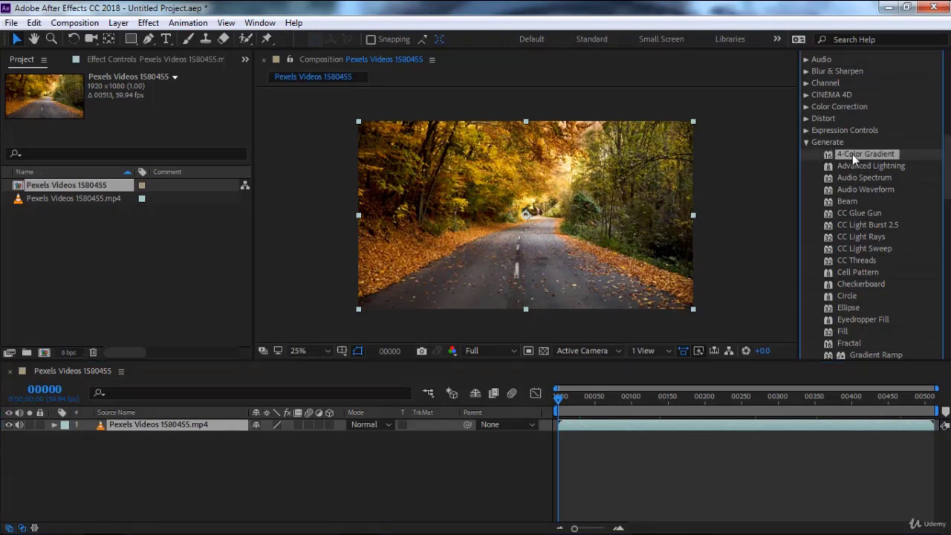
Apply 4-Color Gradient to the road layer, raise Blend to 219 and rearrange its four colour points.
double_click(857, 159)
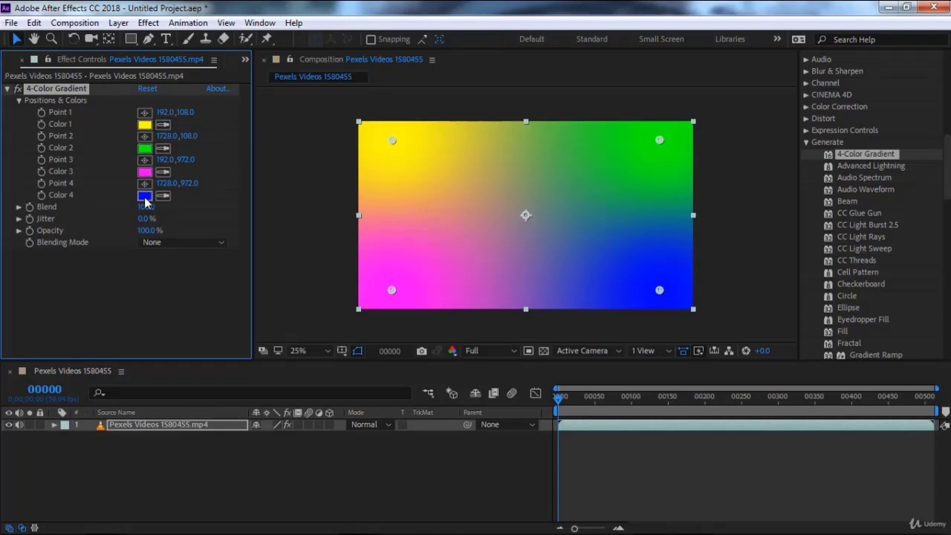
mouse_move(147, 208)
left_mouse_down()
mouse_move(242, 198)
mouse_move(165, 218)
mouse_move(158, 234)
mouse_move(106, 236)
mouse_move(156, 233)
mouse_move(162, 241)
left_mouse_up()
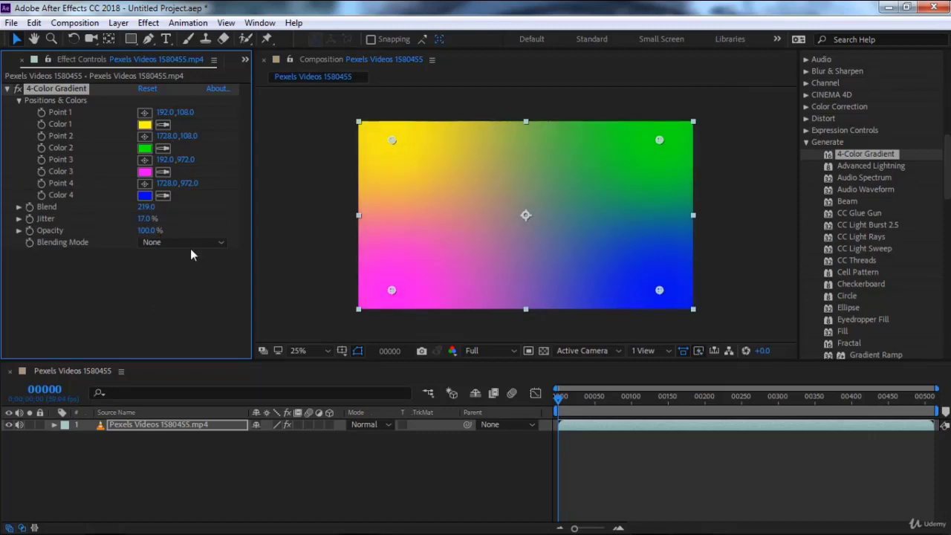
mouse_move(659, 290)
left_mouse_down()
mouse_move(537, 220)
mouse_move(502, 183)
left_mouse_up()
left_click_drag(658, 141, 609, 262)
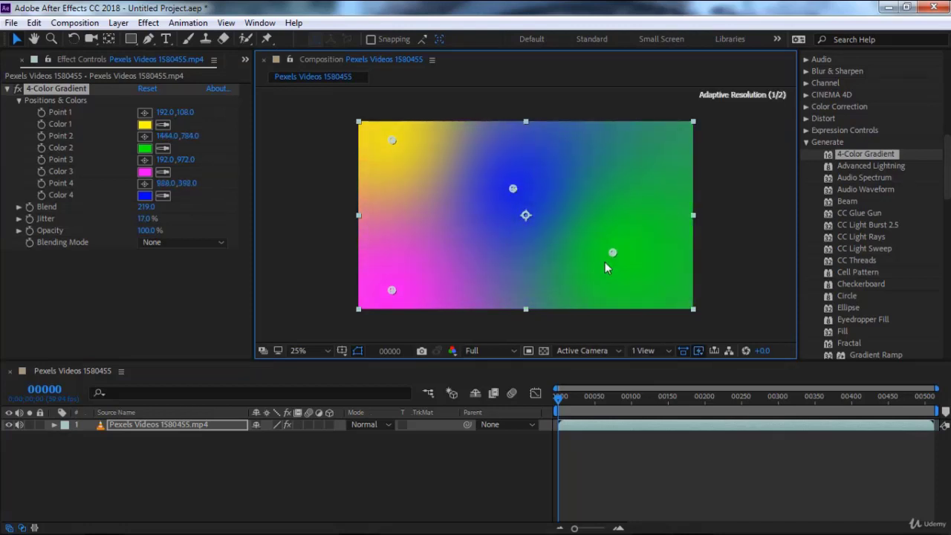
left_click_drag(392, 291, 646, 164)
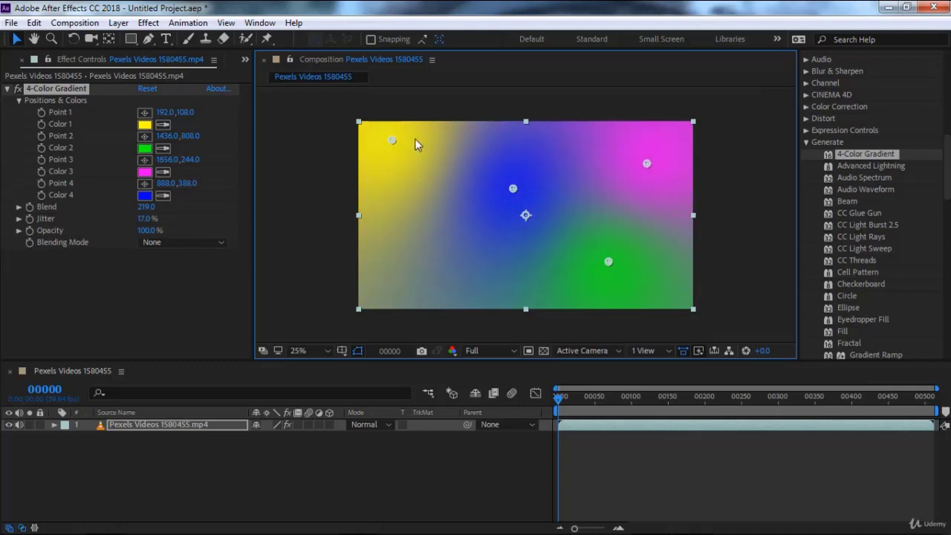
left_click_drag(390, 141, 396, 162)
left_click_drag(405, 293, 445, 227)
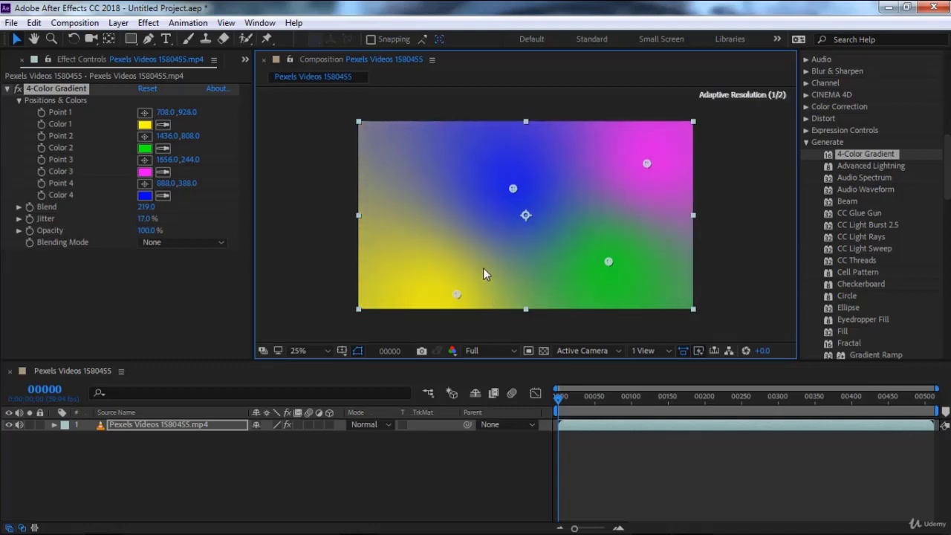
left_click_drag(513, 189, 470, 165)
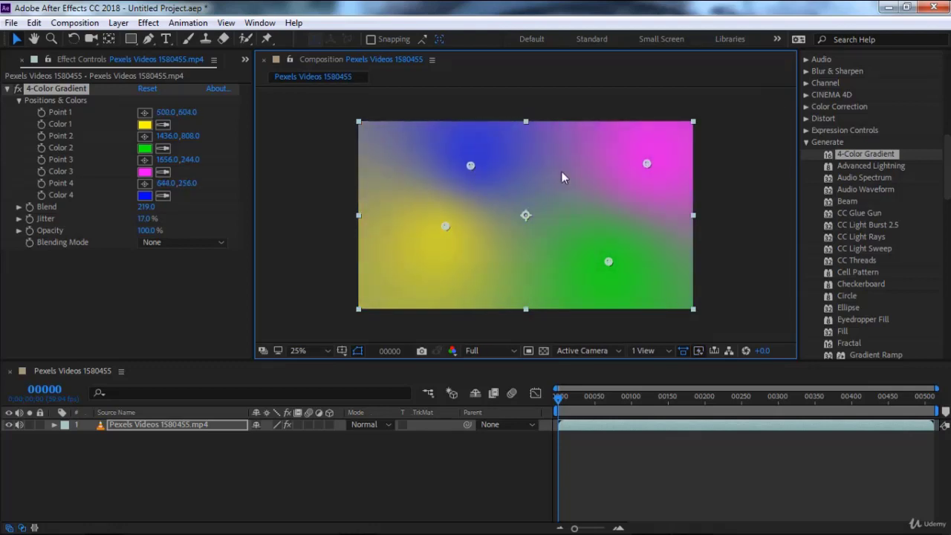
Set Color 4 to dark blue 050535 and place that point above the yellow one.
left_click(144, 196)
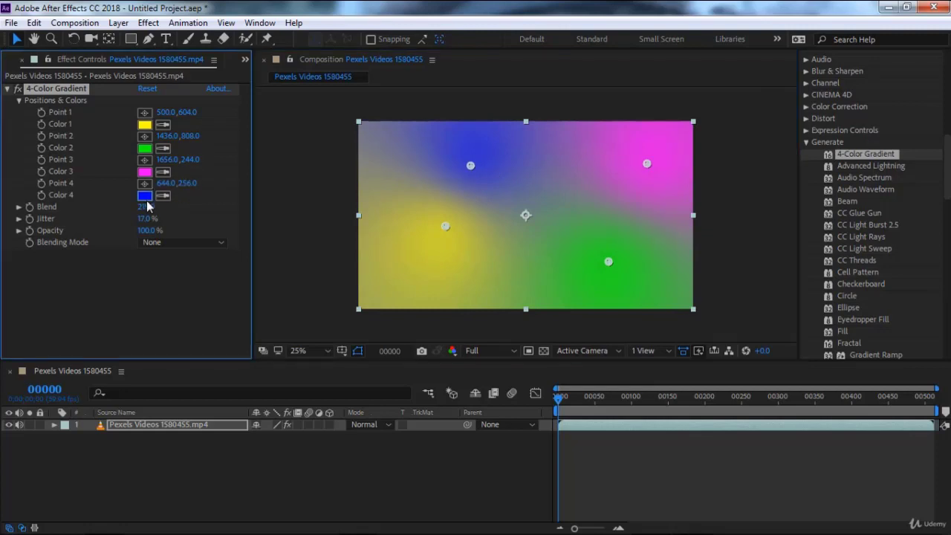
left_click_drag(622, 282, 620, 410)
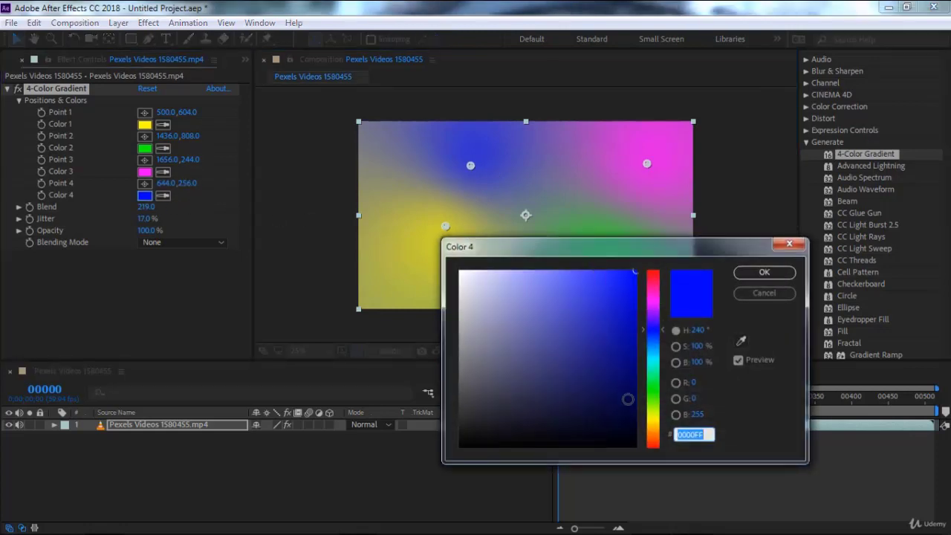
left_click(764, 272)
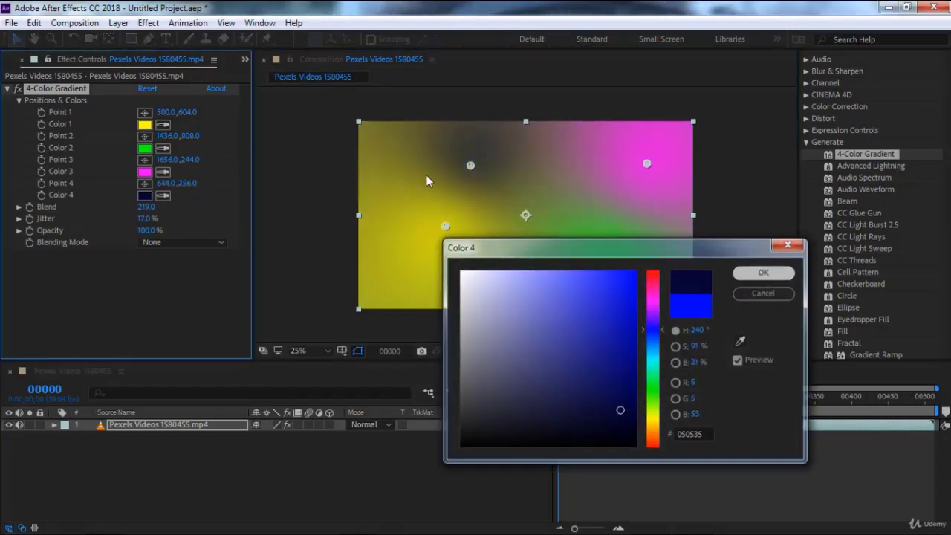
mouse_move(471, 167)
left_mouse_down()
mouse_move(403, 183)
mouse_move(462, 186)
left_mouse_up()
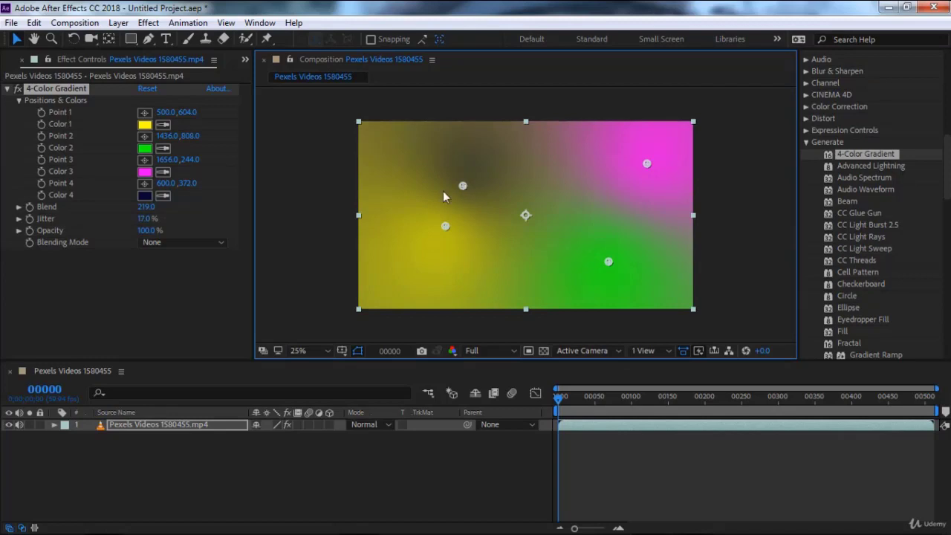
Add a 1920x1080 solid named Purple Solid 1 from the Timeline's New > Solid menu.
left_click(189, 487)
right_click(188, 486)
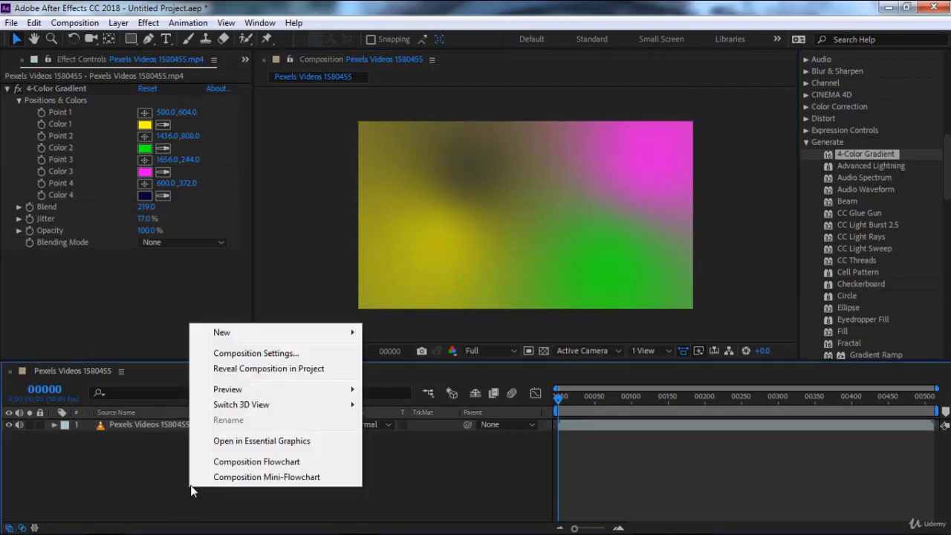
mouse_move(320, 335)
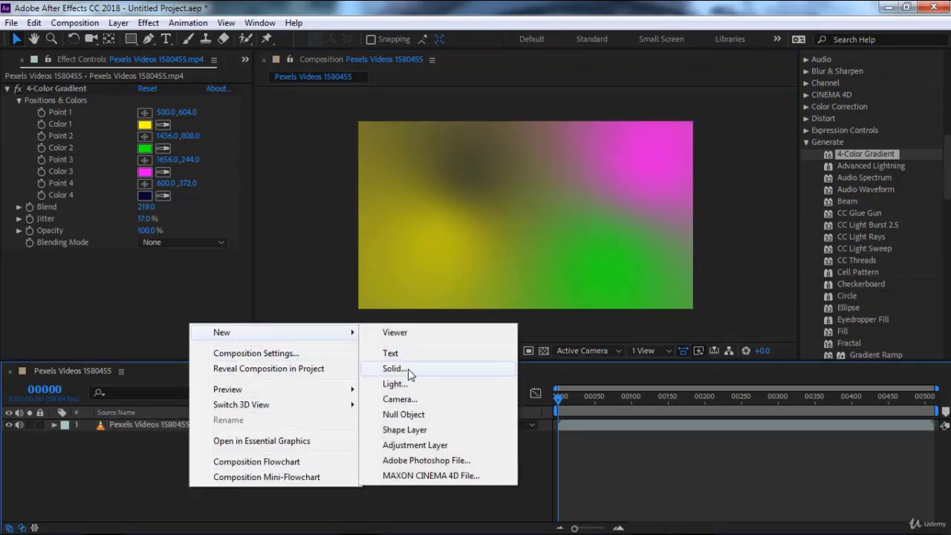
left_click(407, 370)
left_click(717, 448)
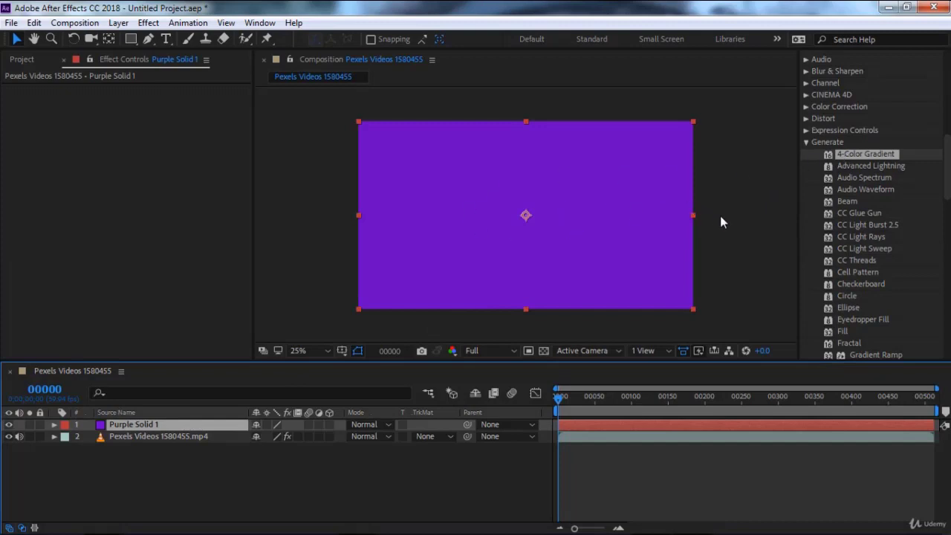
Apply a 4-Color Gradient to Purple Solid 1 and push its colour points toward the edges.
double_click(870, 155)
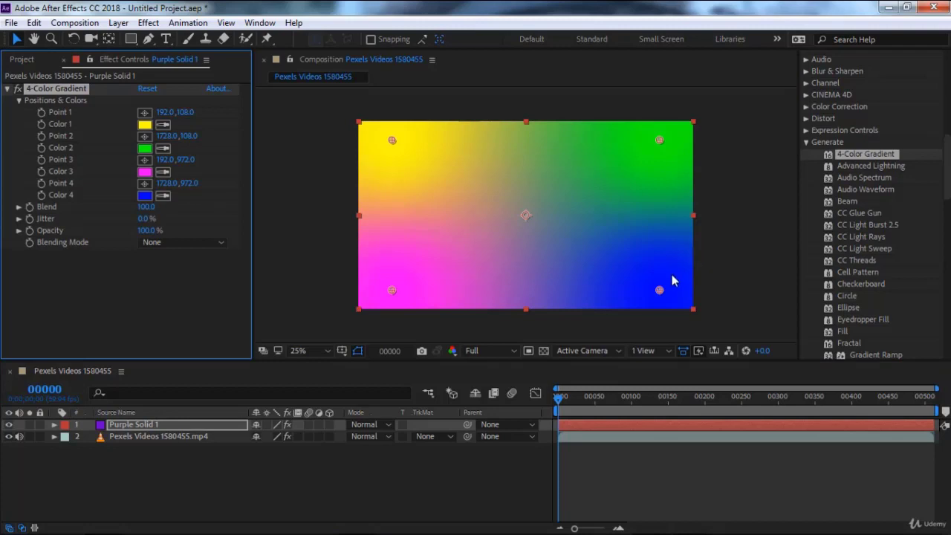
left_click_drag(658, 294, 752, 349)
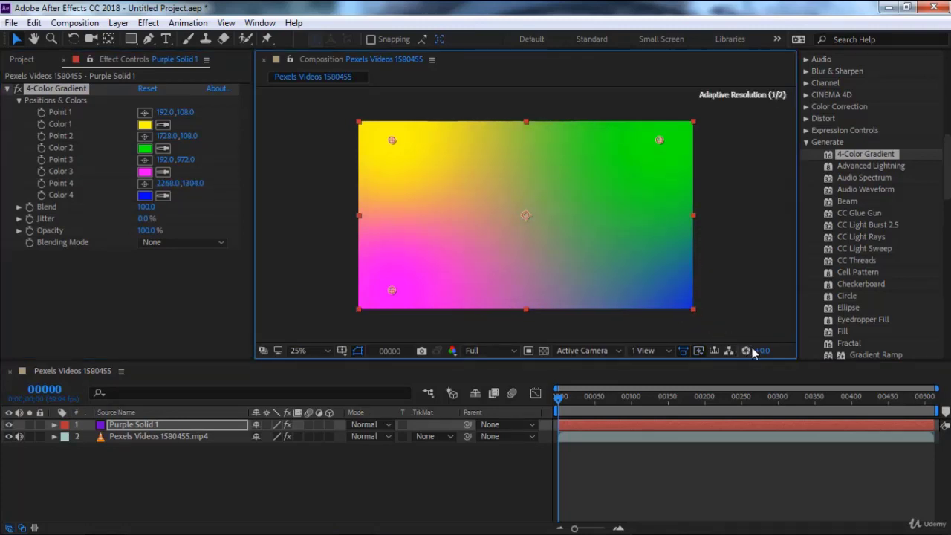
left_click_drag(392, 290, 371, 298)
left_click_drag(335, 325, 309, 343)
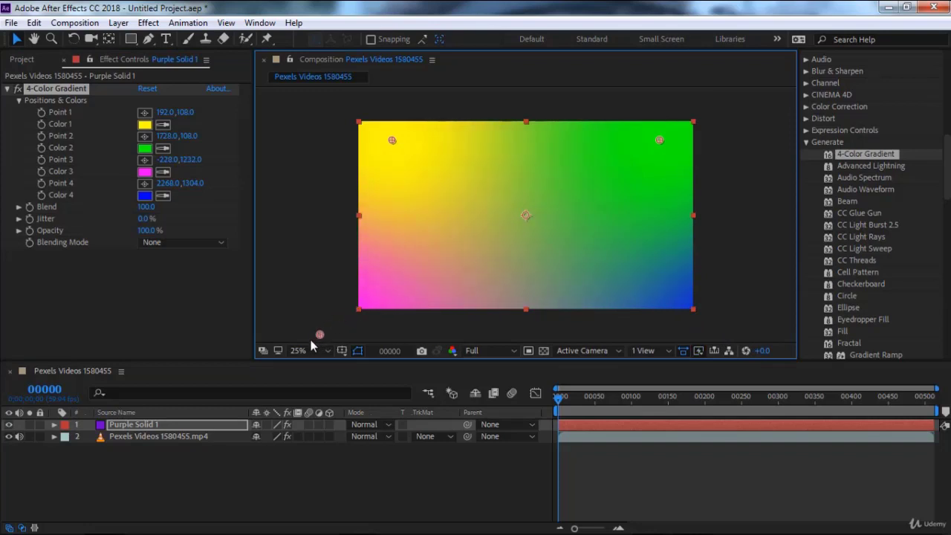
left_click_drag(658, 142, 677, 248)
left_click_drag(394, 142, 401, 249)
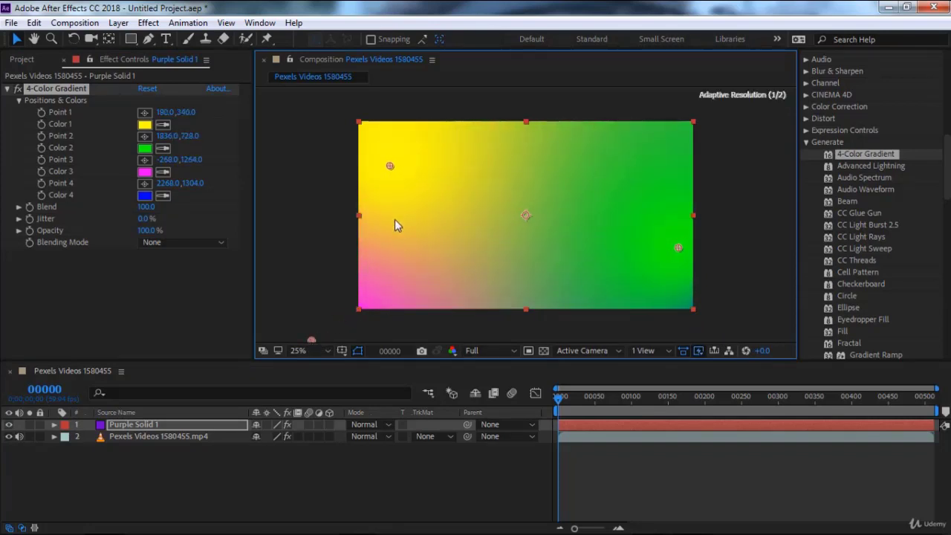
Move the blue point top-right and the magenta point to the top-left corner (28.0, 52.0).
scroll(724, 293, "down", 2)
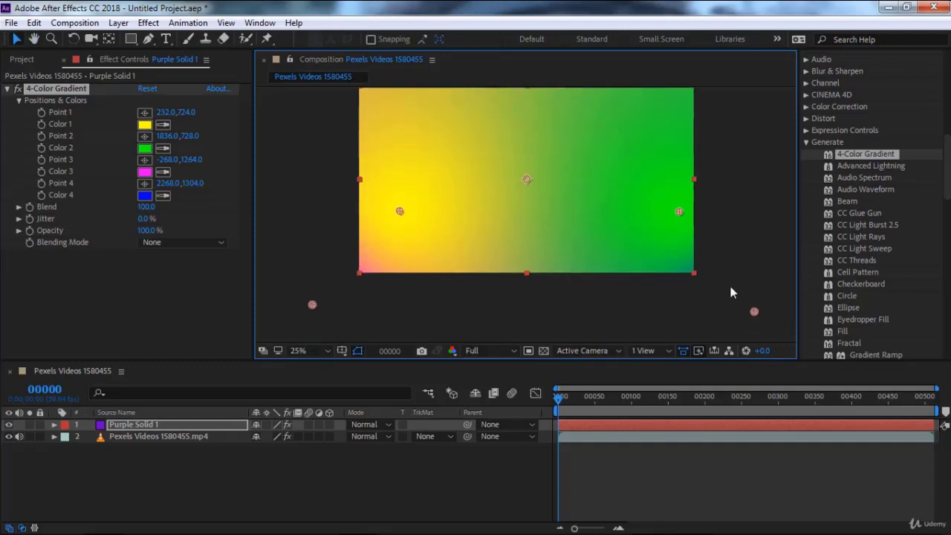
mouse_move(752, 312)
left_mouse_down()
mouse_move(561, 112)
mouse_move(752, 79)
left_mouse_up()
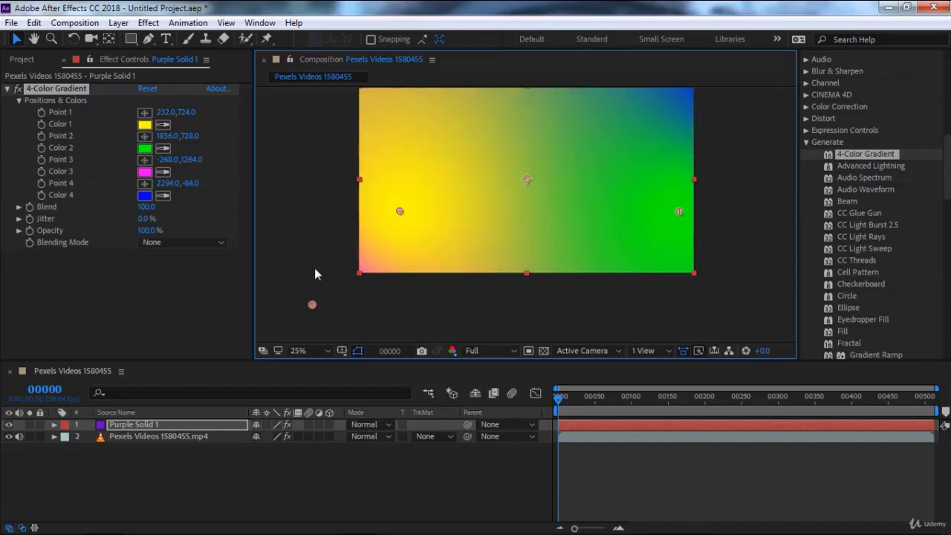
left_click_drag(312, 304, 362, 95)
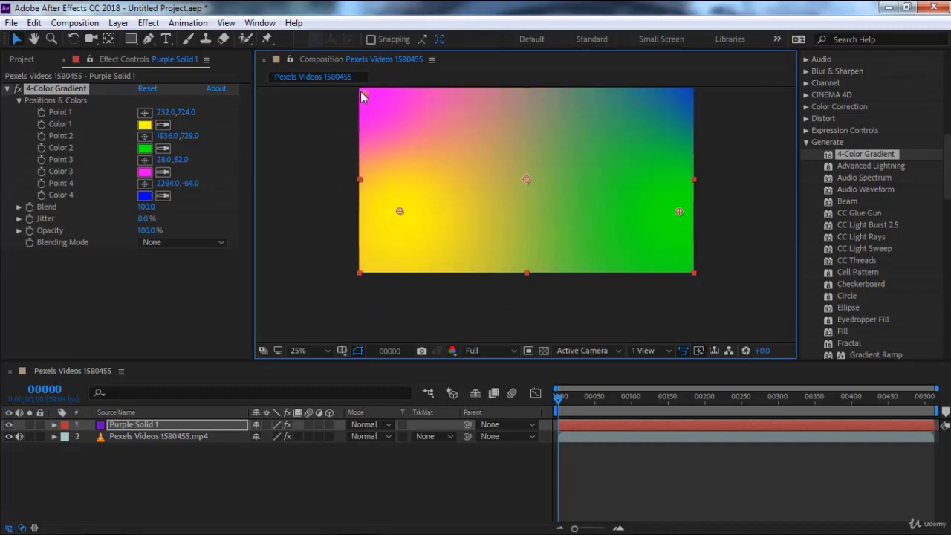
Delete the solid's 4-Color Gradient, the Purple Solid 1 layer, then the road video's 4-Color Gradient.
left_click(62, 91)
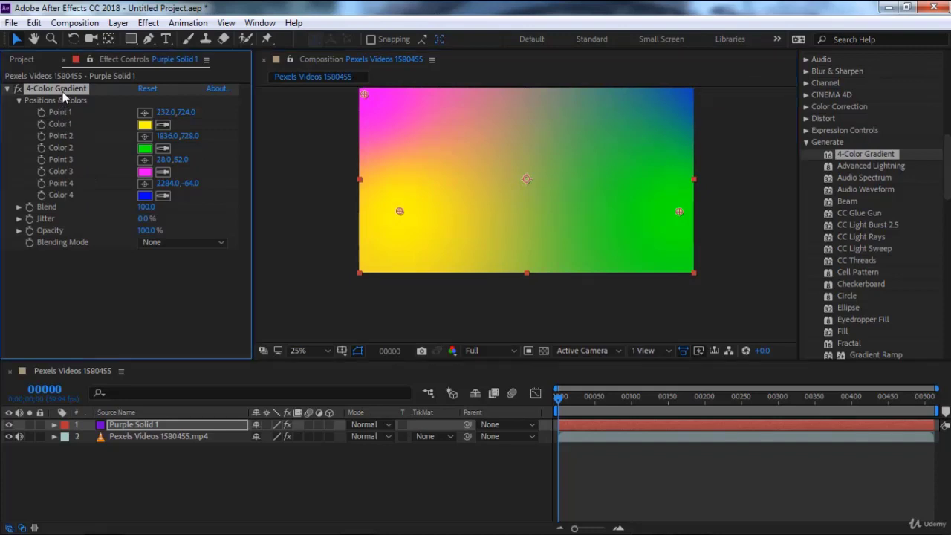
key("Delete")
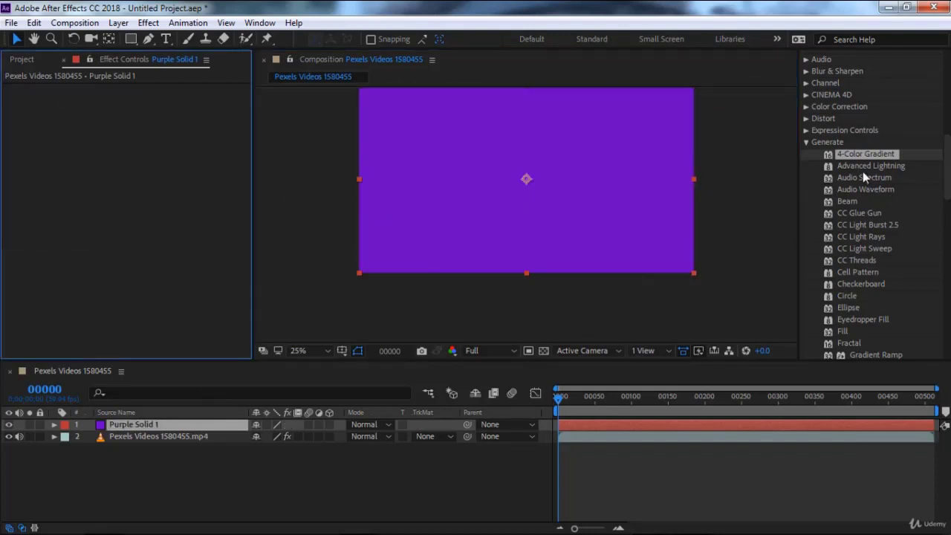
left_click(130, 427)
key("Delete")
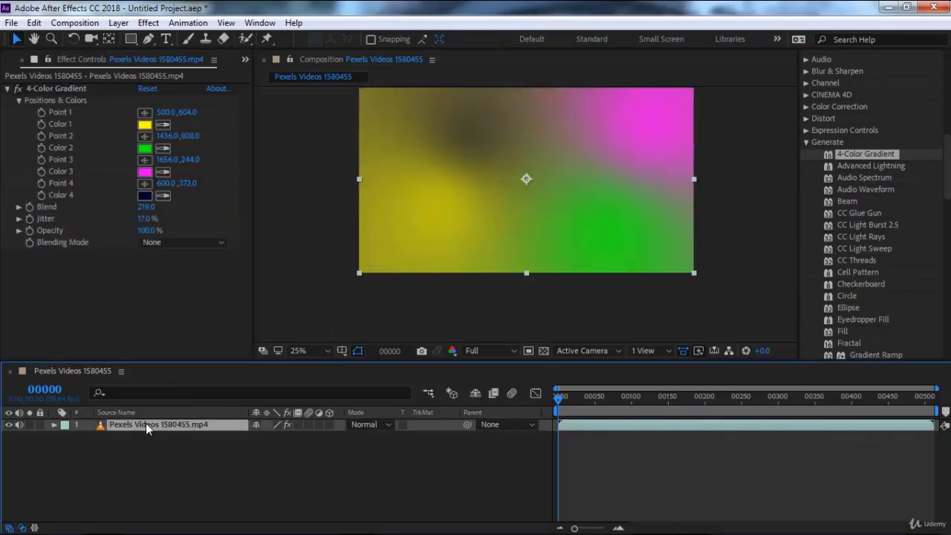
left_click(58, 87)
key("Delete")
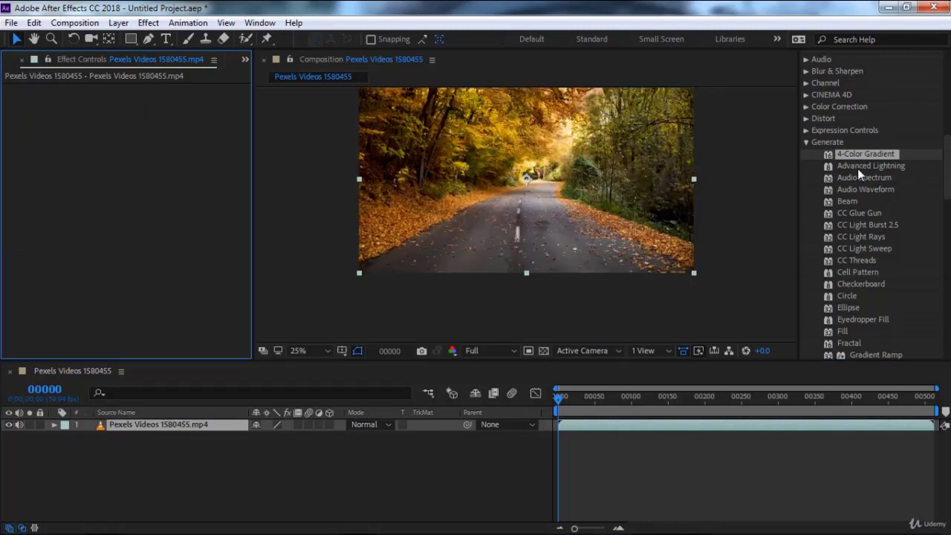
Apply Advanced Lightning to the road video and preview it.
double_click(858, 166)
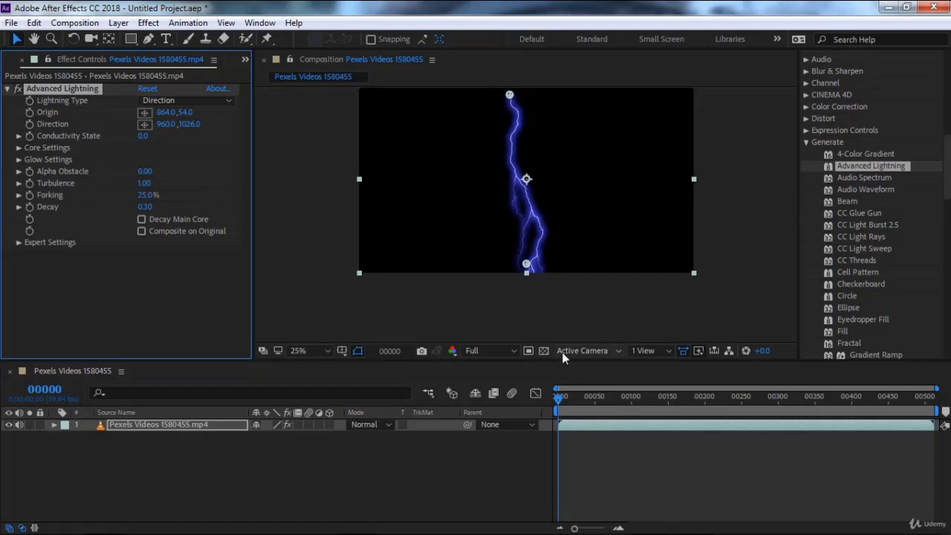
key("ctrl+shift+h")
key("space")
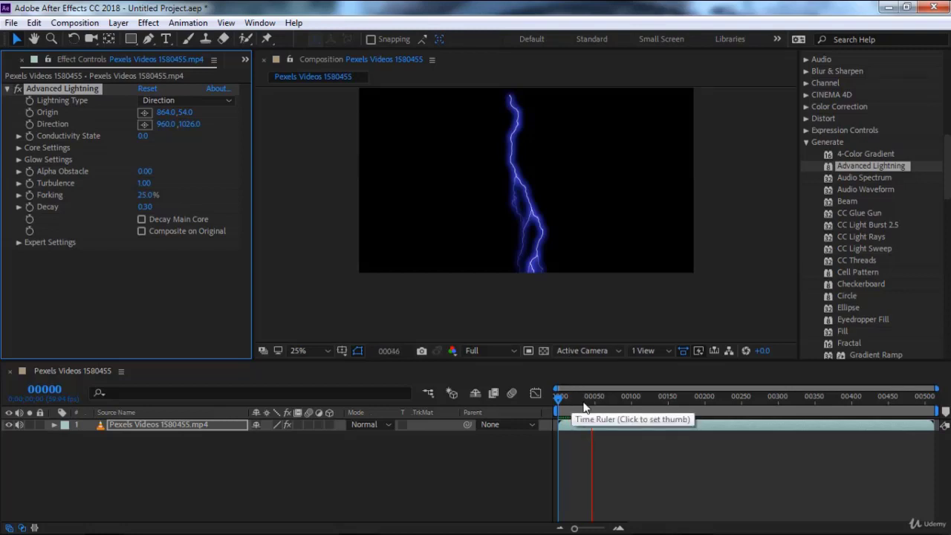
left_click(586, 399)
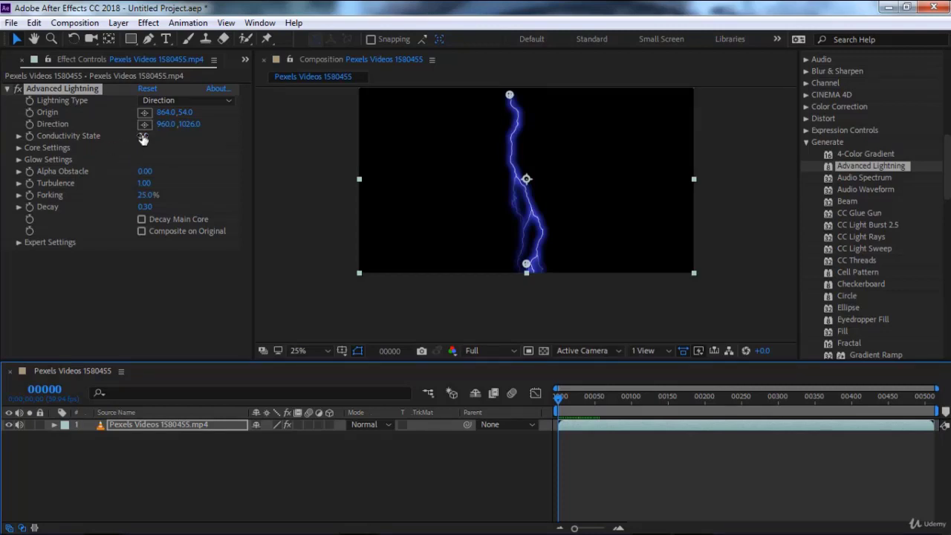
Try Conductivity State at 2.4 while scrubbing, then reset it to 0.
left_click_drag(144, 136, 160, 136)
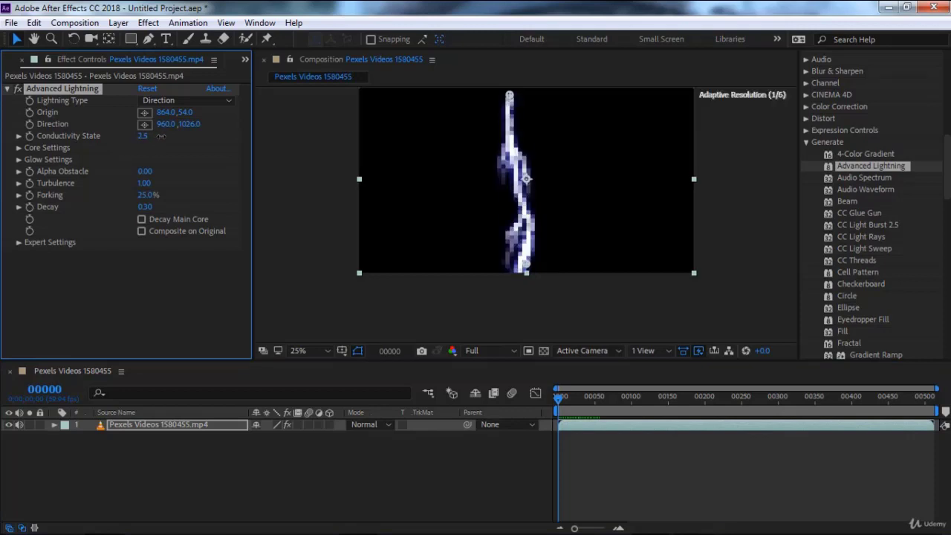
left_click(587, 396)
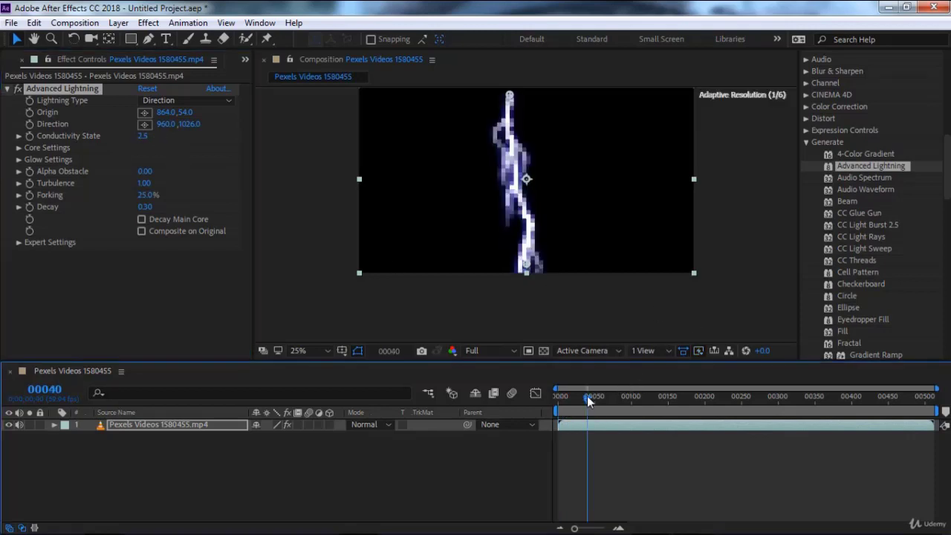
left_click_drag(586, 396, 497, 400)
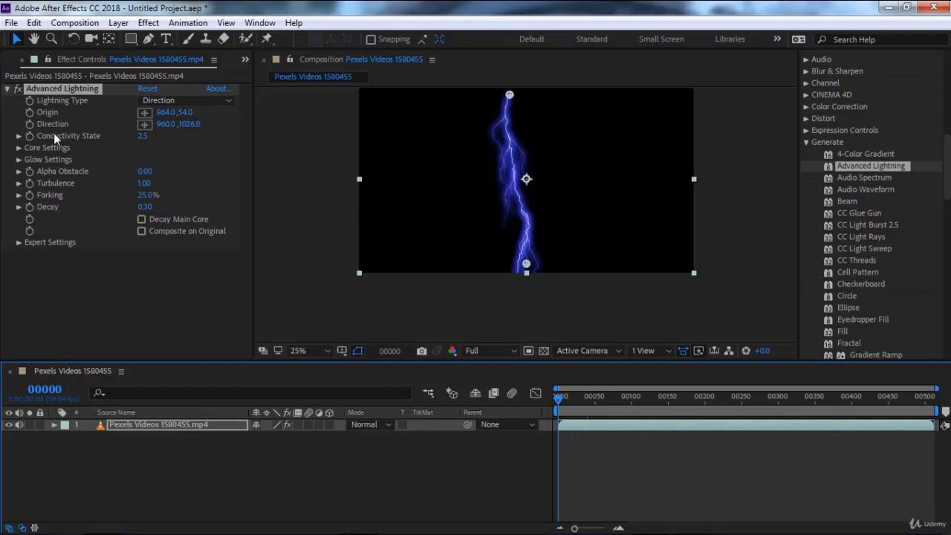
left_click(141, 136)
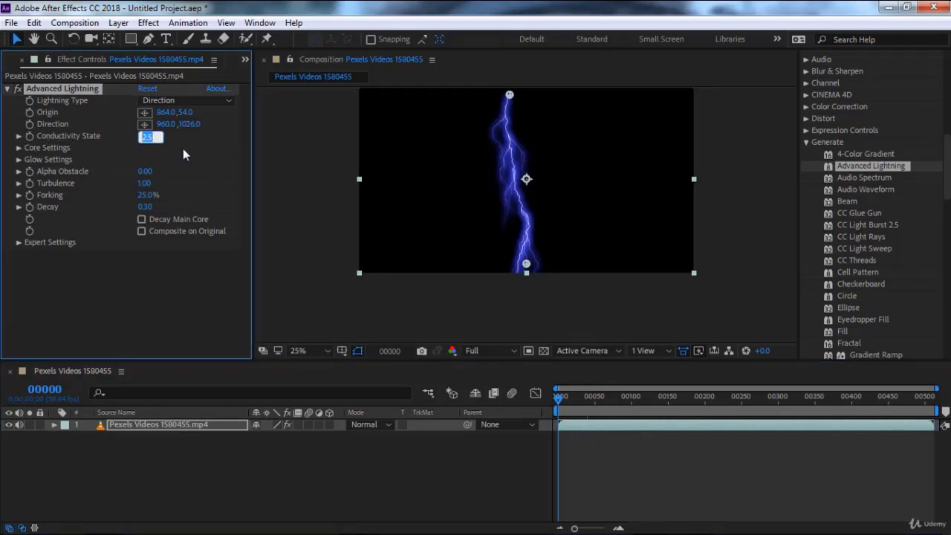
type("0")
key("Return")
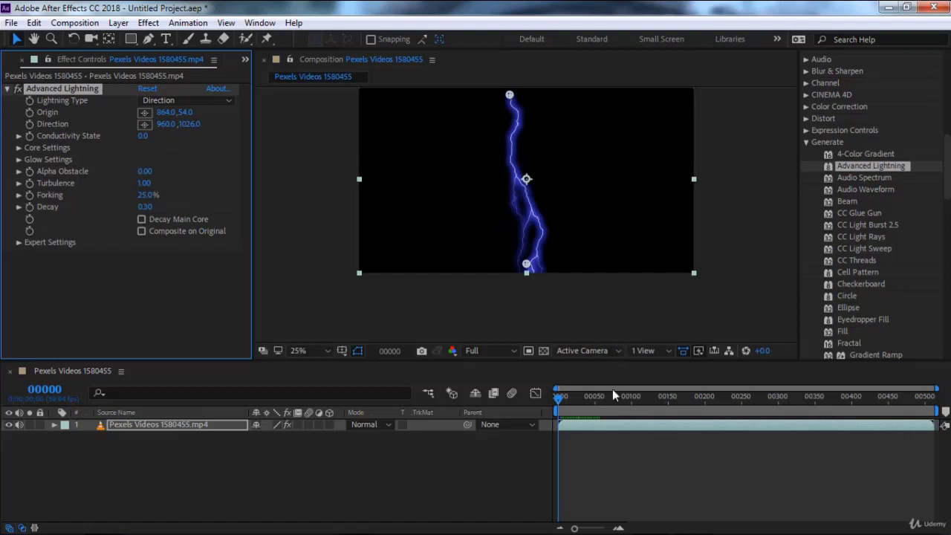
End the work area at about frame 100 and return to frame 0.
left_click(632, 401)
key("n")
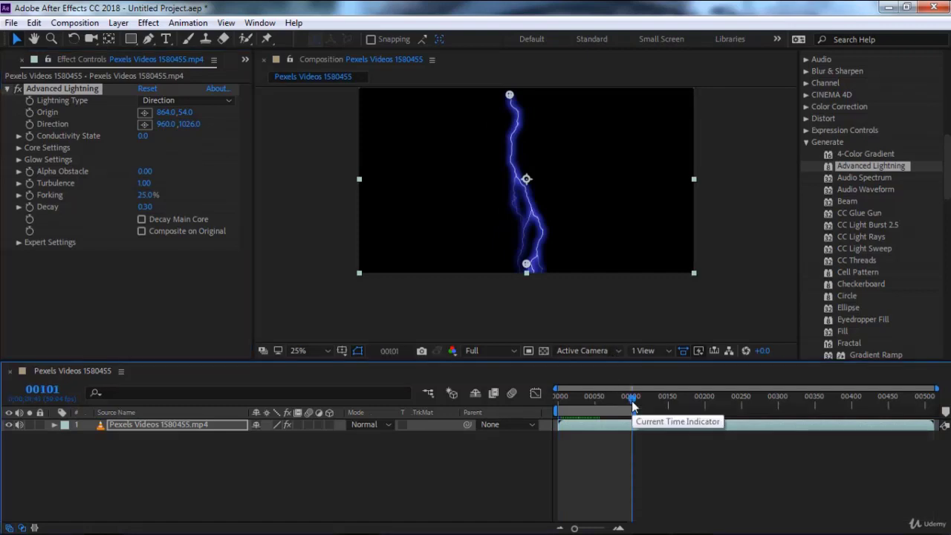
left_click_drag(632, 397, 522, 394)
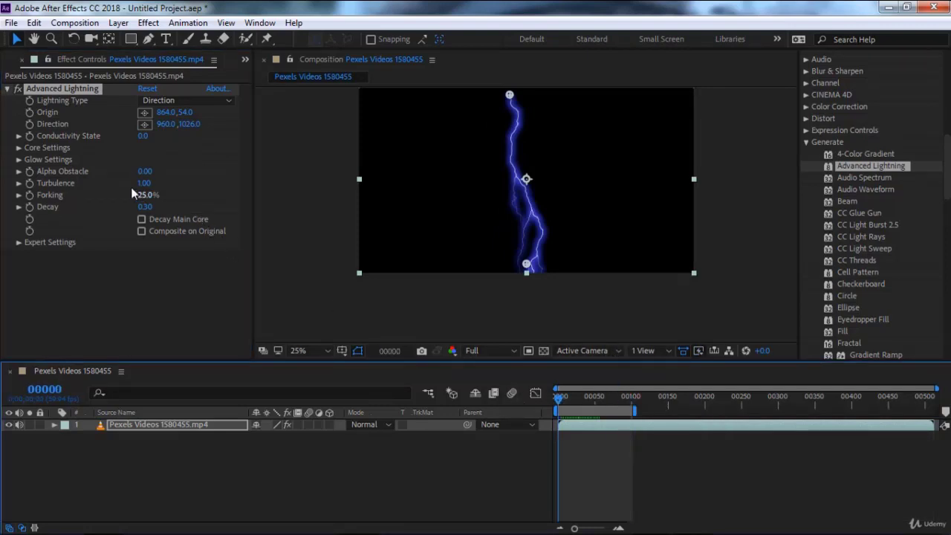
left_click(622, 401)
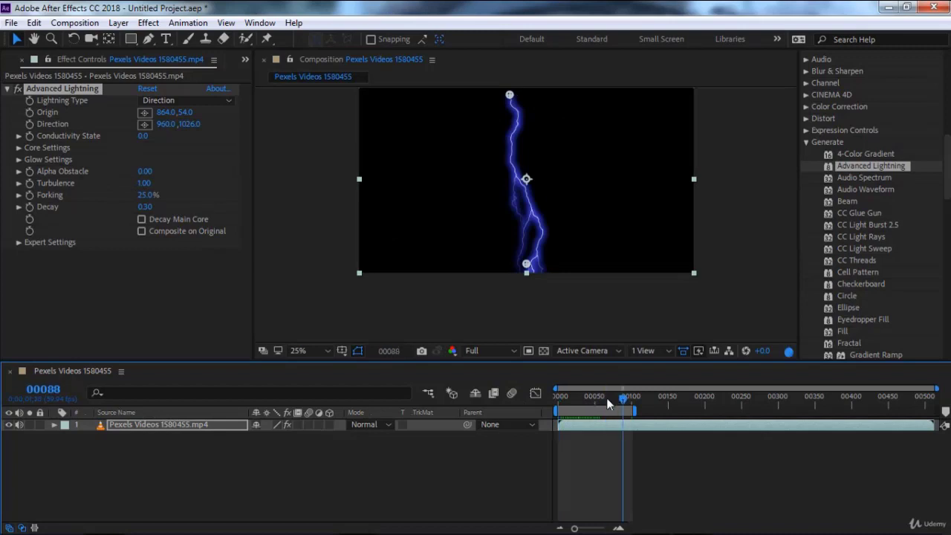
left_click_drag(606, 397, 485, 387)
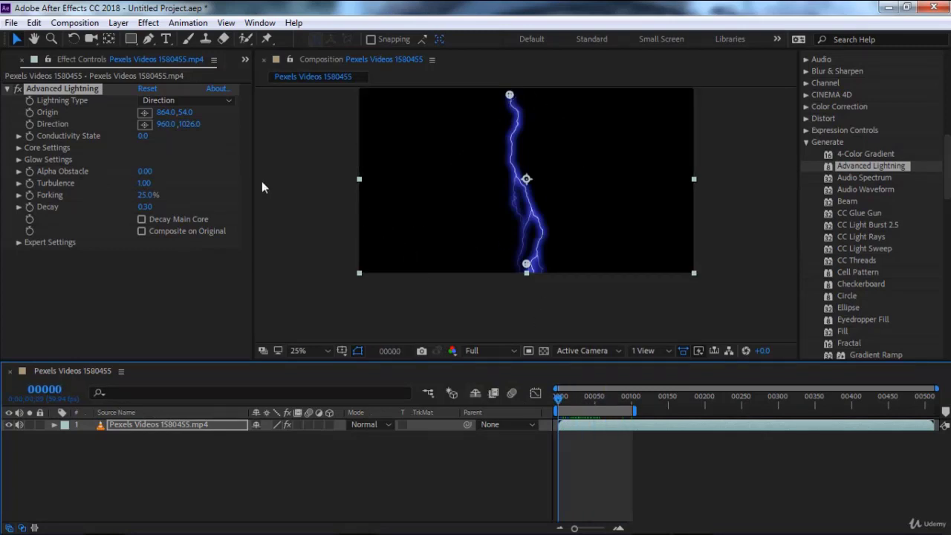
Keyframe Conductivity State from 0 at frame 0 to 2.6 at frame 98, then preview.
left_click(28, 136)
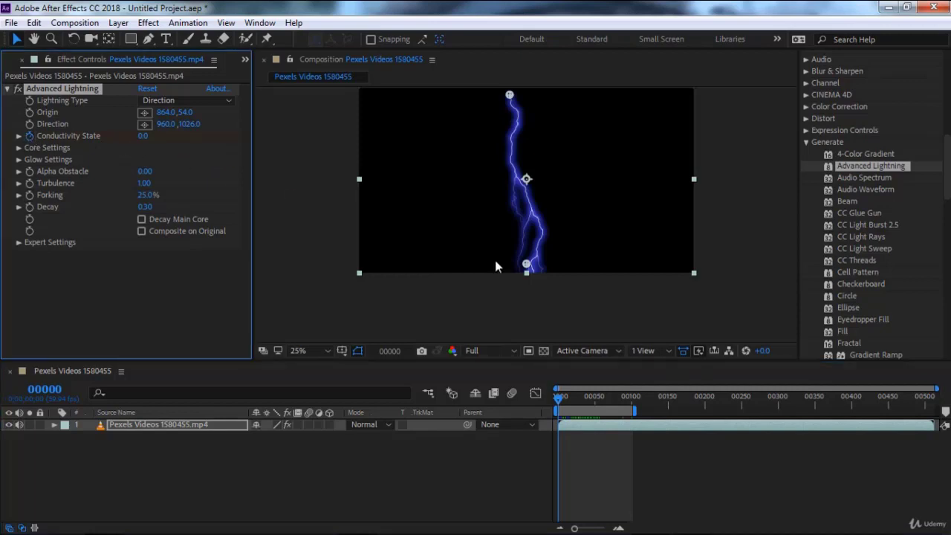
left_click_drag(621, 401, 630, 401)
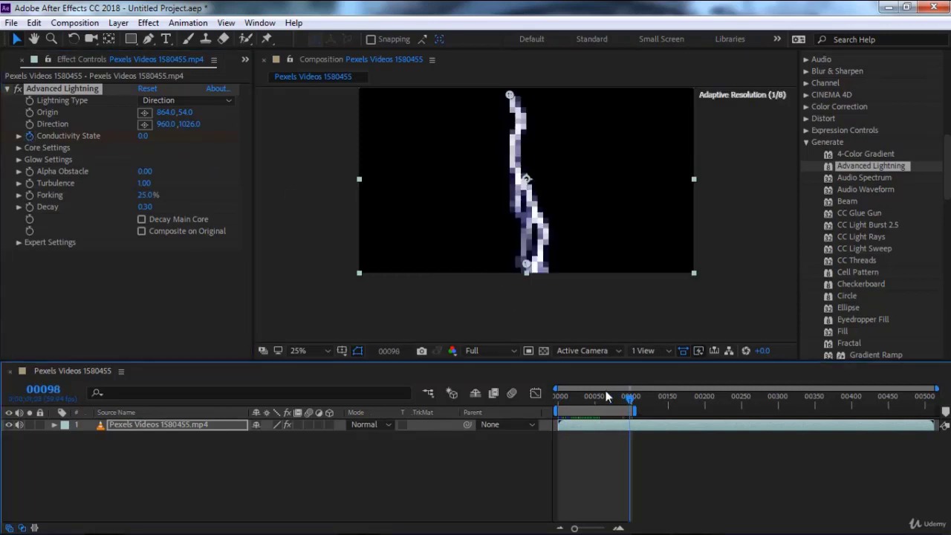
left_click_drag(143, 138, 163, 141)
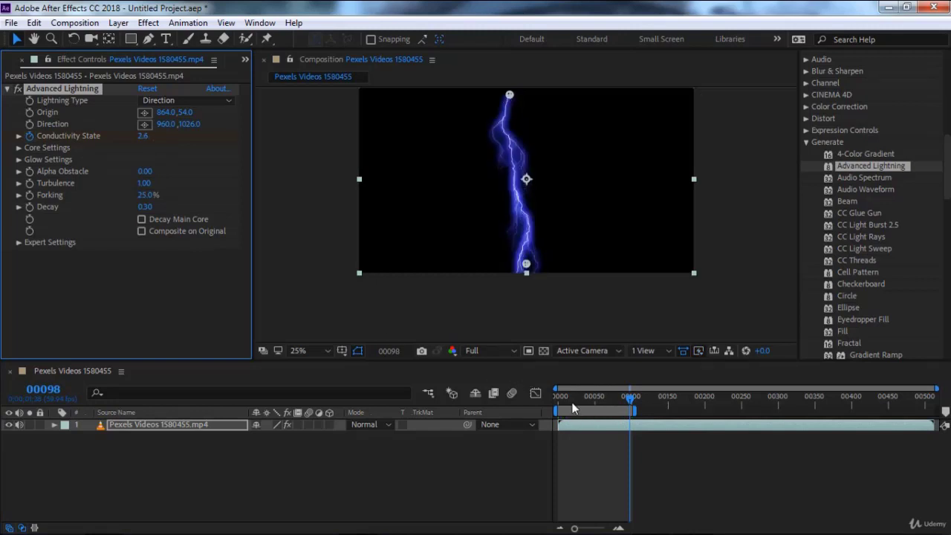
left_click_drag(573, 407, 516, 401)
key("space")
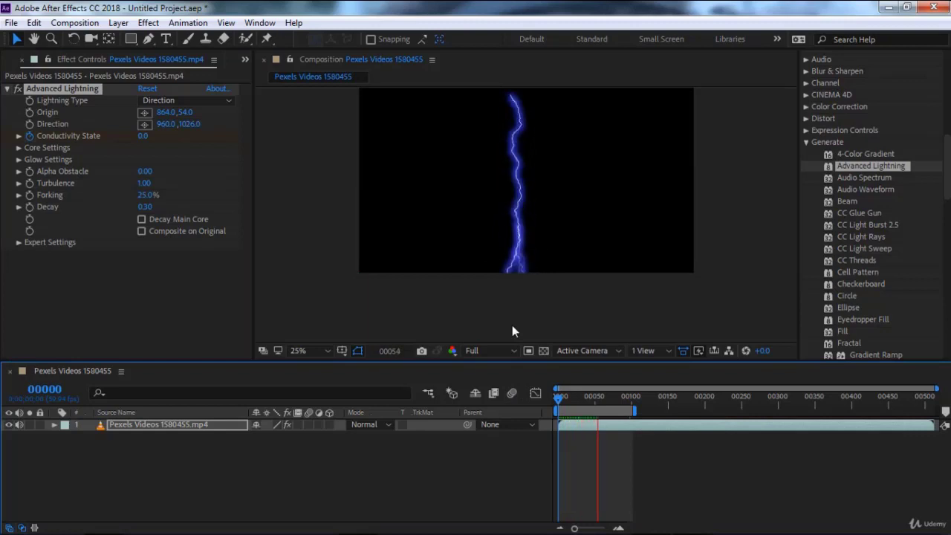
Move lightning Origin to the left edge, Direction to 1628,602, and set Alpha Obstacle 7.30.
left_click(586, 401)
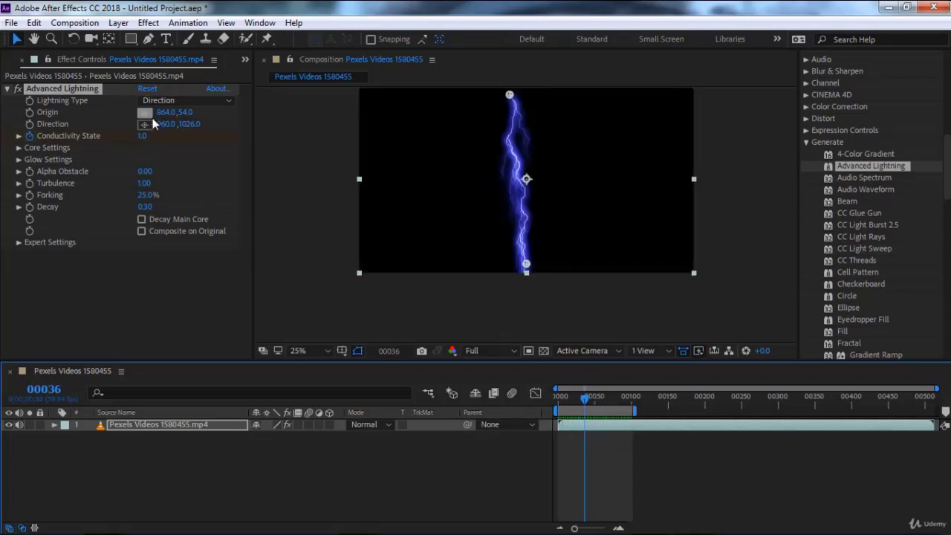
left_click_drag(510, 96, 359, 112)
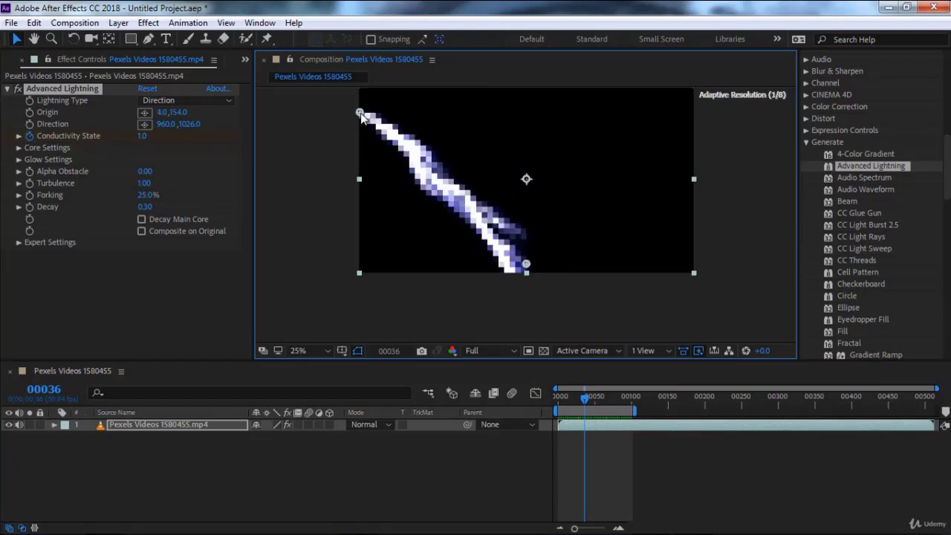
mouse_move(526, 266)
left_mouse_down()
mouse_move(526, 154)
mouse_move(645, 195)
left_mouse_up()
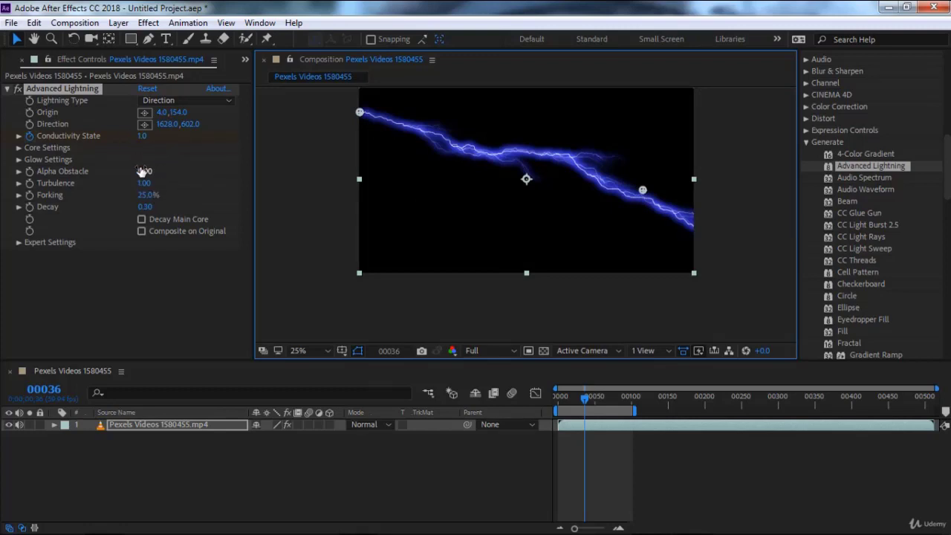
left_click_drag(141, 172, 195, 172)
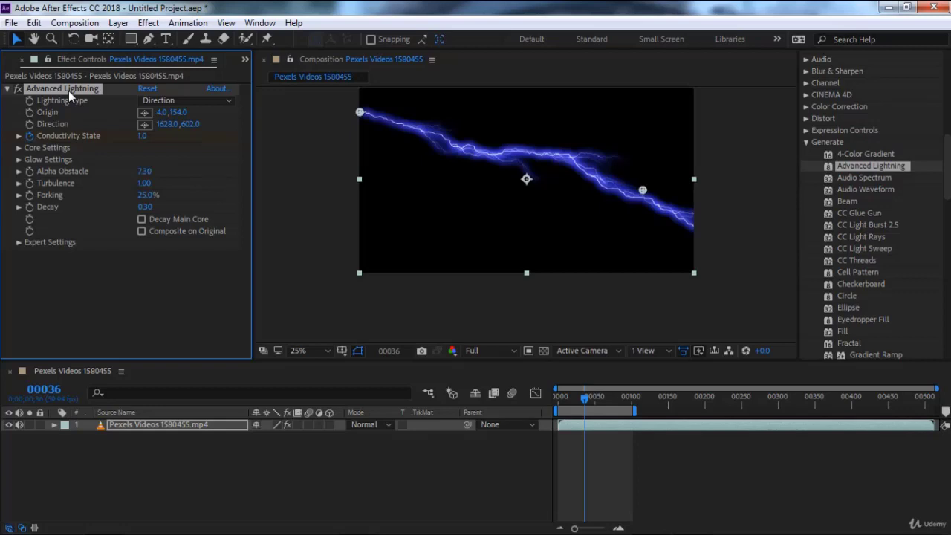
Replace Advanced Lightning with Audio Spectrum and preview it from frame 0.
key("Delete")
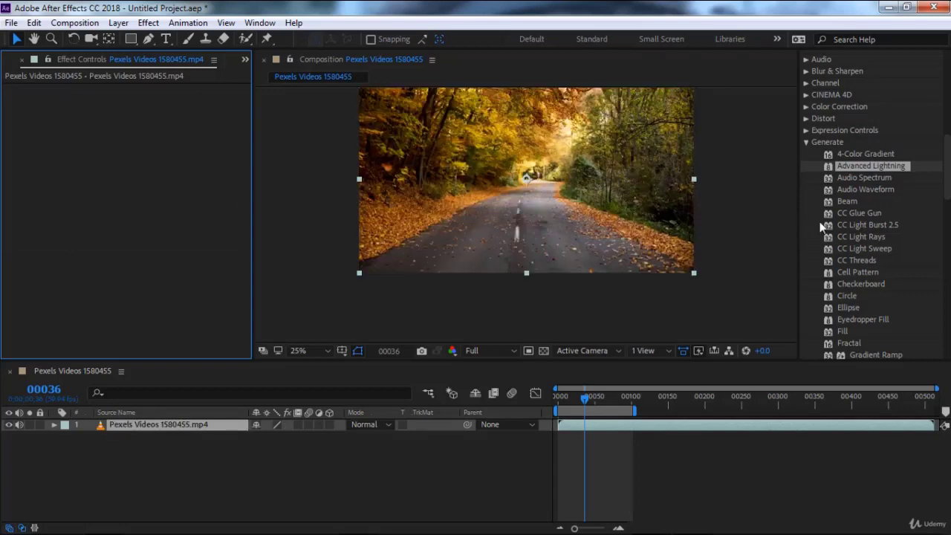
left_click(861, 176)
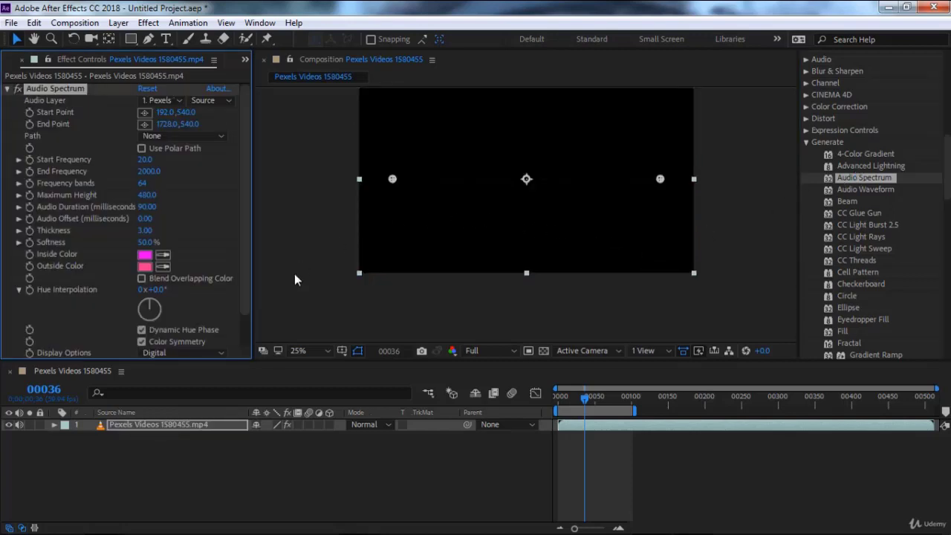
scroll(181, 210, "down", 2)
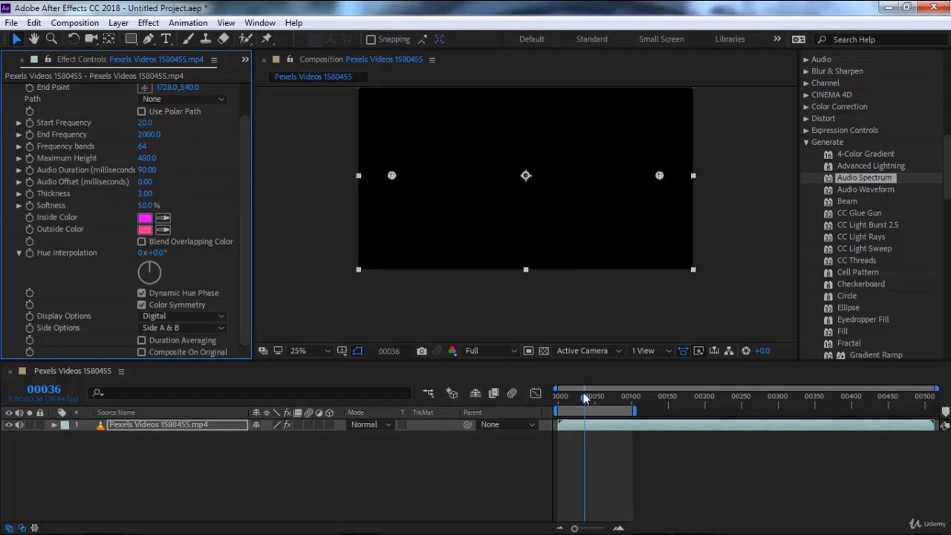
mouse_move(584, 397)
left_mouse_down()
mouse_move(603, 401)
mouse_move(562, 399)
left_mouse_up()
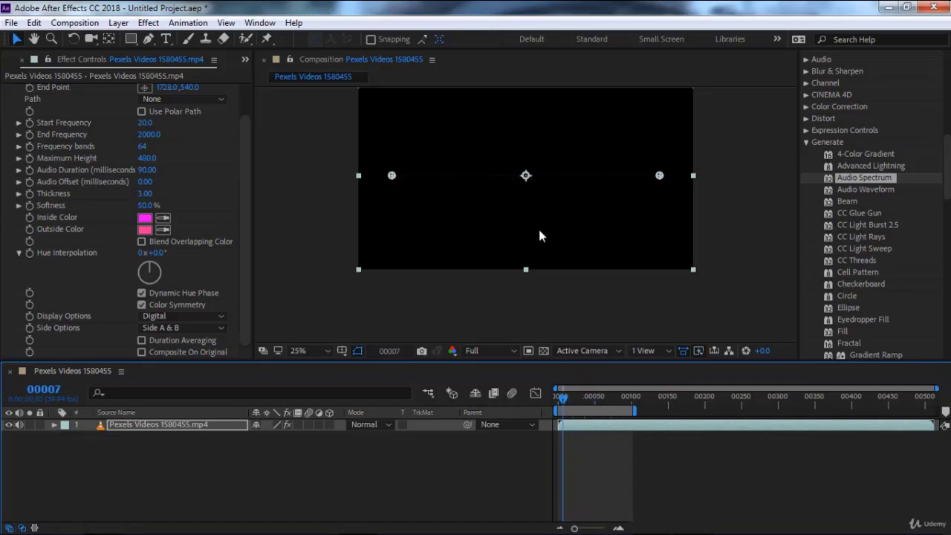
scroll(540, 235, "up", 1)
left_click_drag(563, 401, 557, 401)
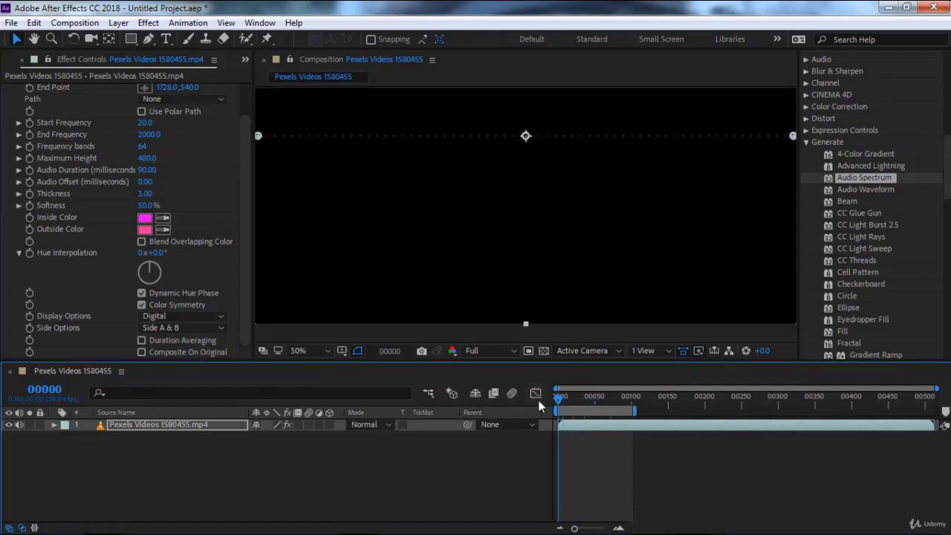
key("space")
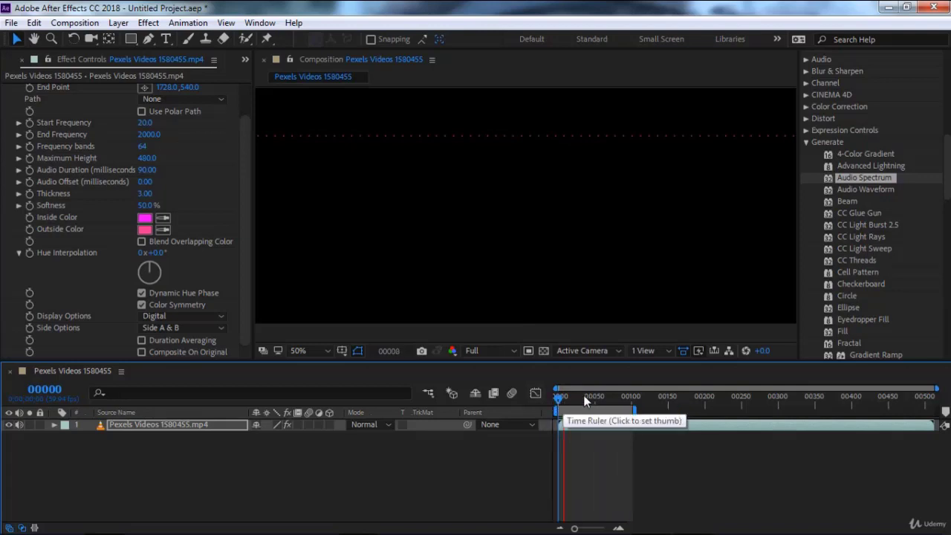
left_click(580, 400)
left_click_drag(564, 401, 539, 404)
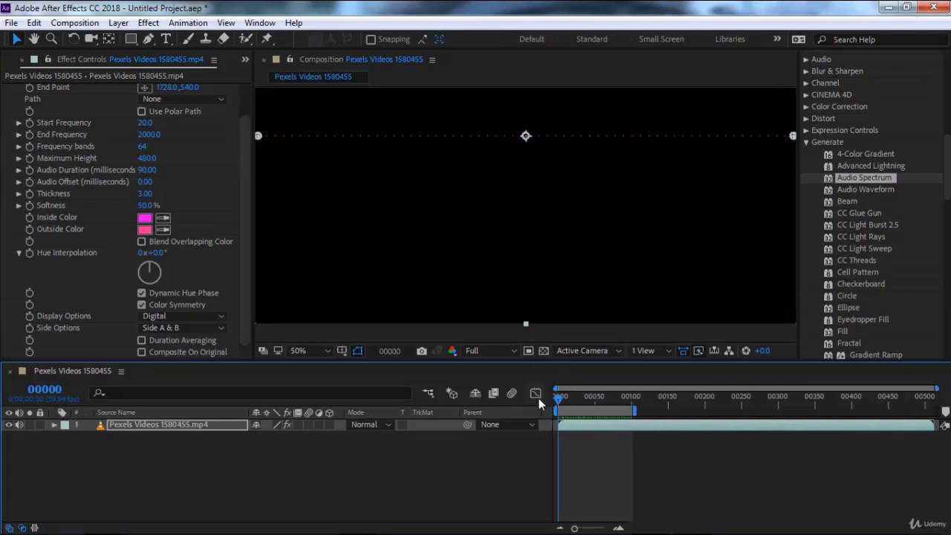
scroll(151, 163, "up", 2)
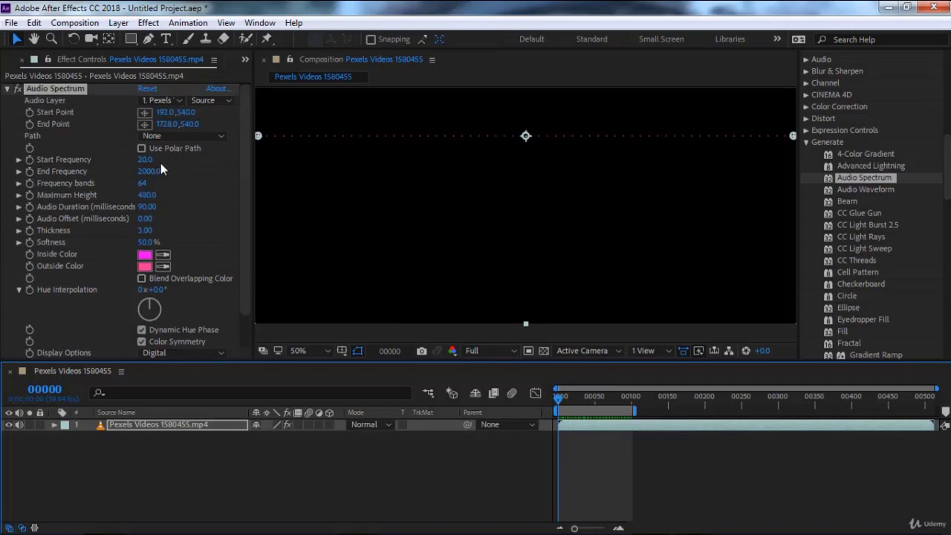
Set Start Frequency to 10020 and Frequency bands to 110, then preview the composition.
left_click_drag(146, 161, 214, 166)
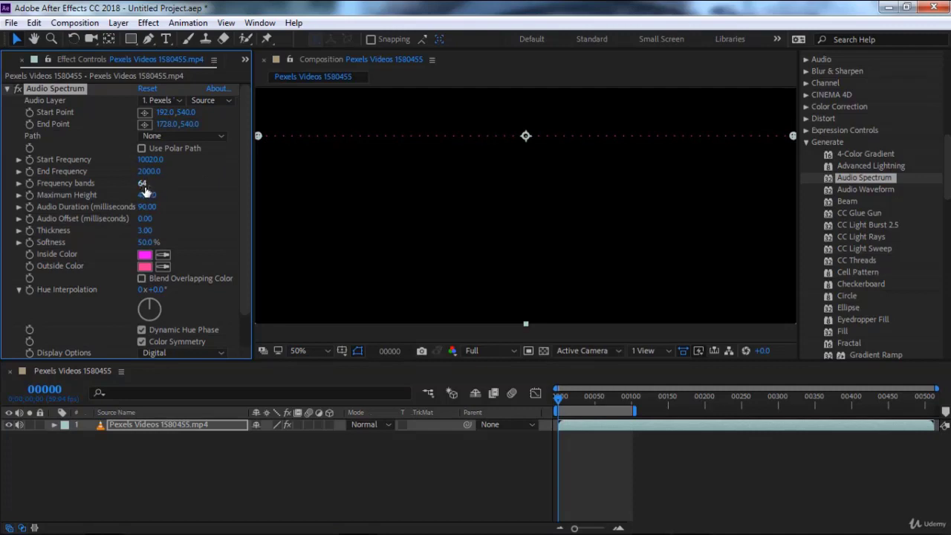
left_click_drag(144, 189, 160, 185)
left_click(564, 406)
key("space")
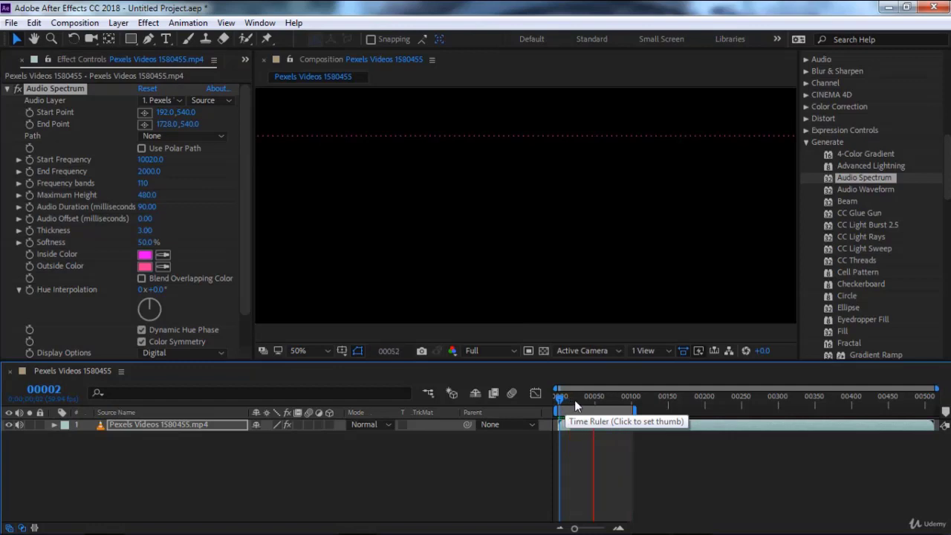
left_click(574, 402)
left_click_drag(574, 402, 577, 400)
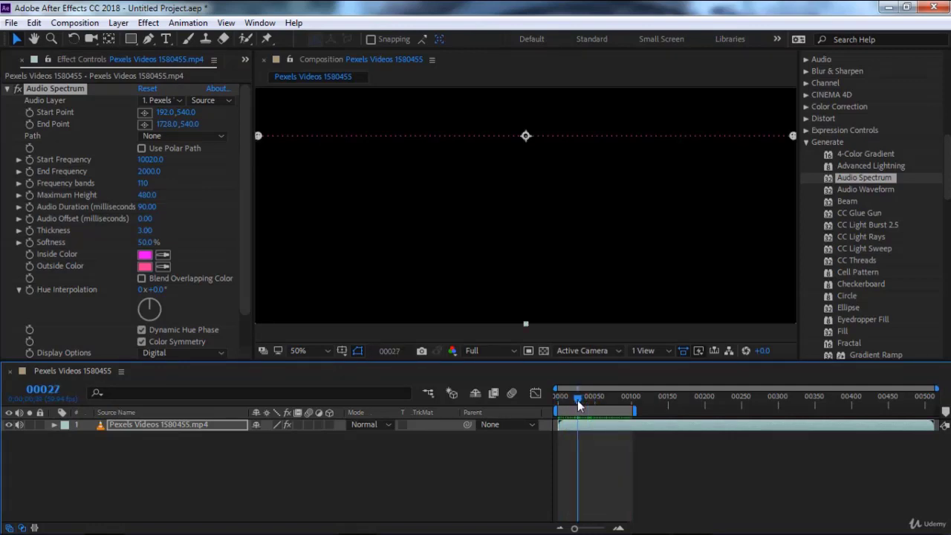
scroll(544, 261, "down", 2)
scroll(545, 261, "up", 1)
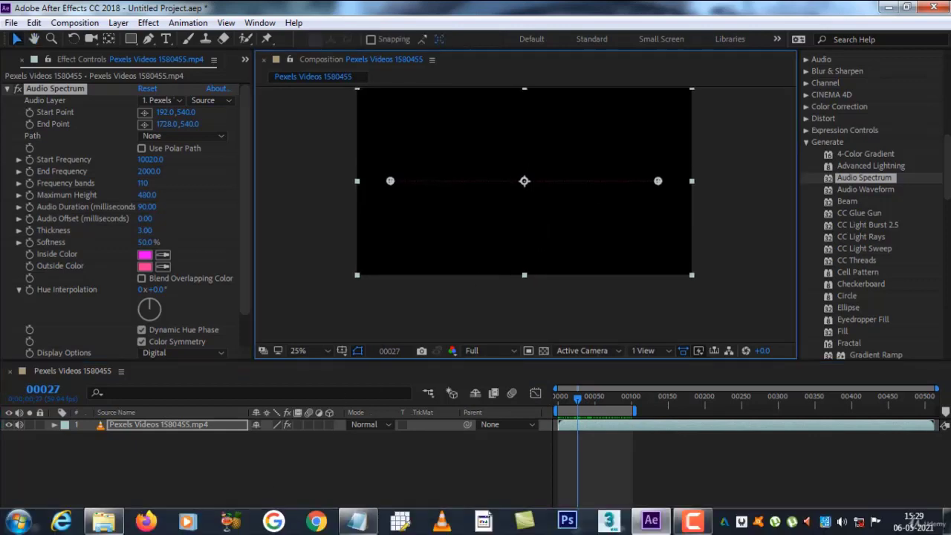
Open a new Windows Explorer window and go to D: > Danger Days.
right_click(115, 524)
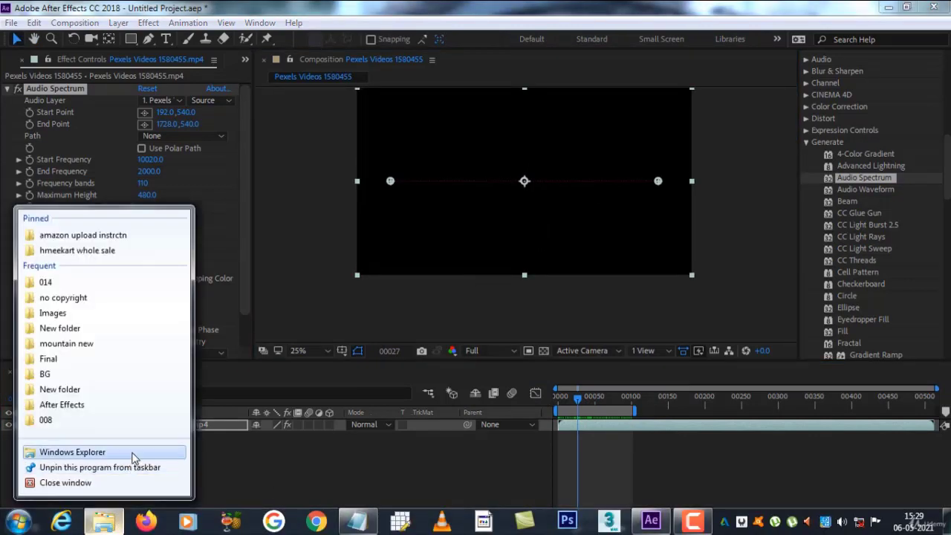
left_click(133, 514)
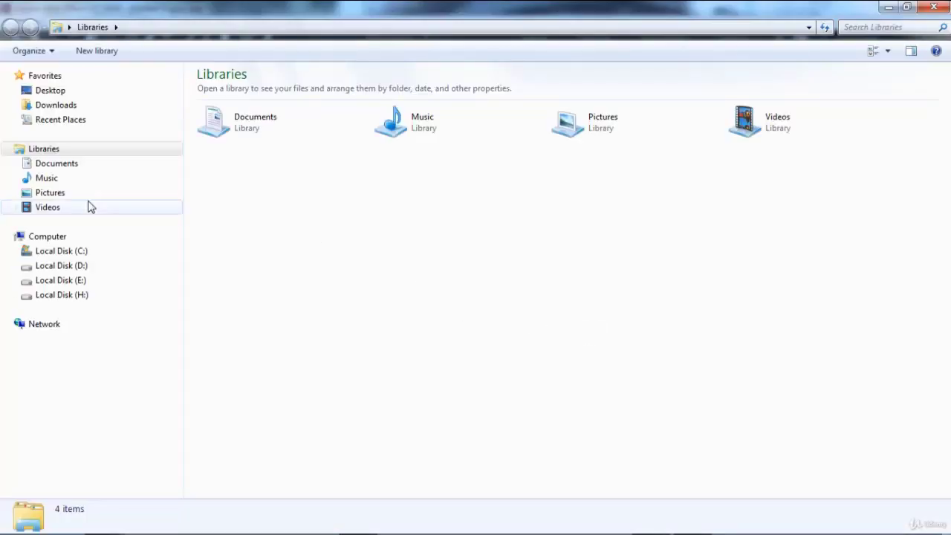
left_click(83, 266)
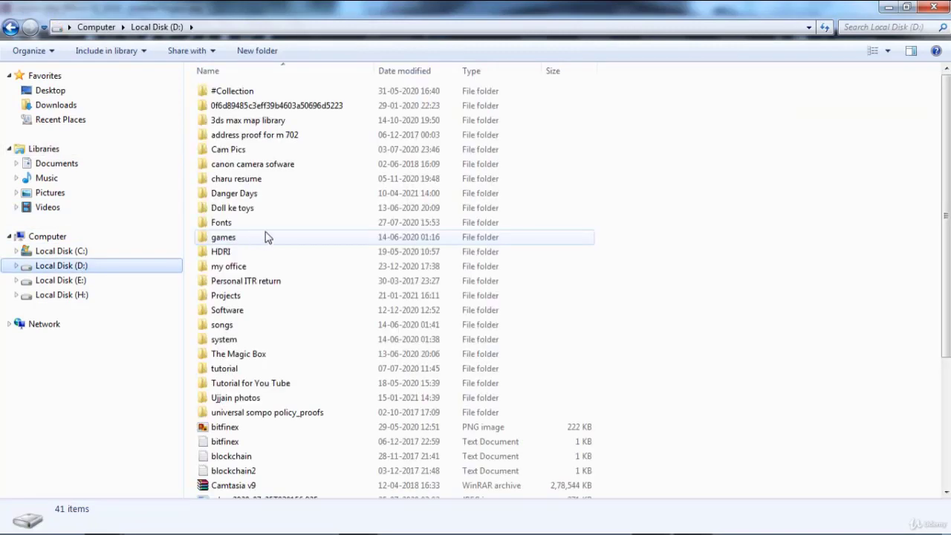
double_click(259, 196)
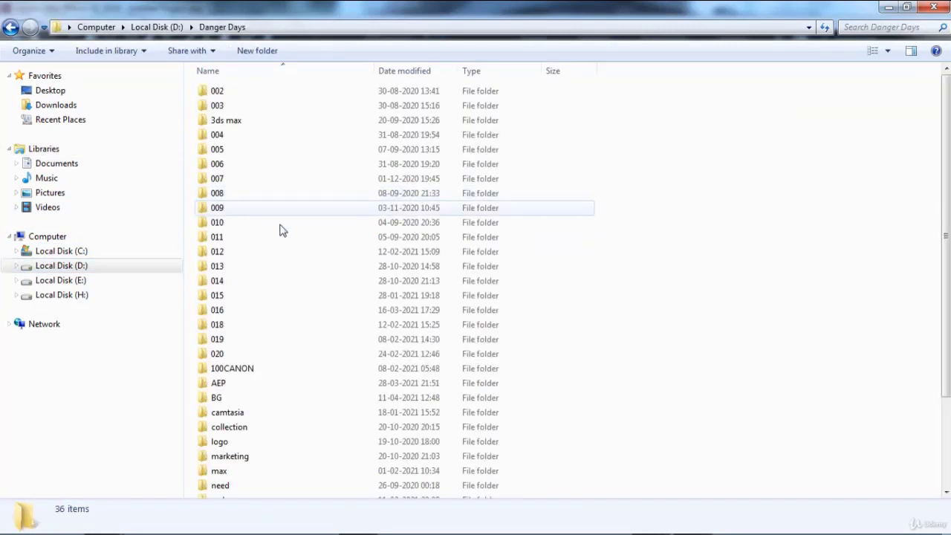
left_click(270, 413)
scroll(270, 411, "down", 2)
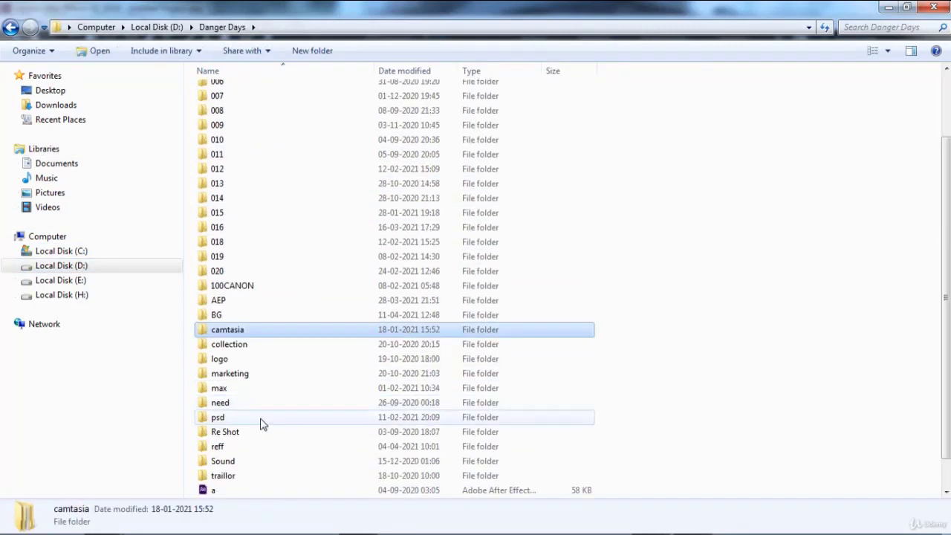
Open Sound > Mixkit, select mixkit-yeah-yeah-923 and shrink the window over After Effects.
double_click(253, 462)
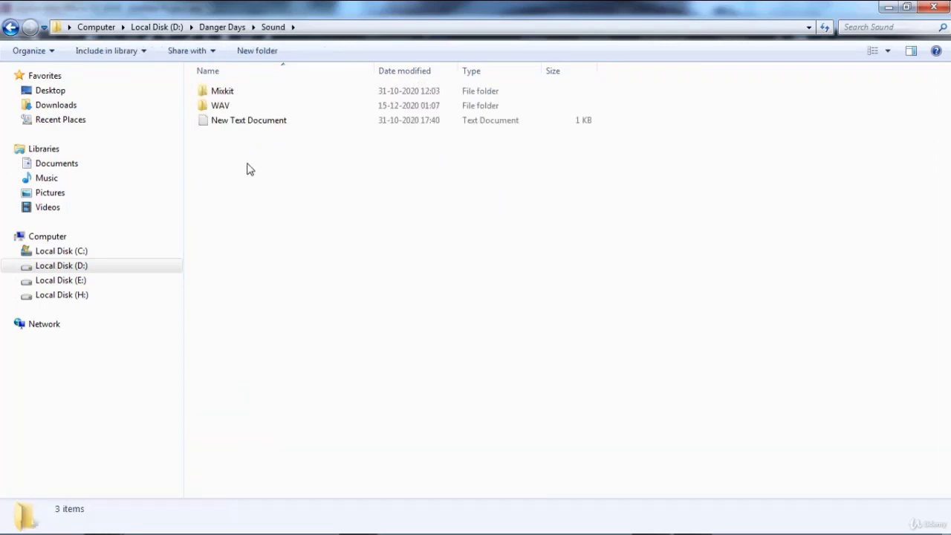
double_click(235, 95)
left_click(245, 106)
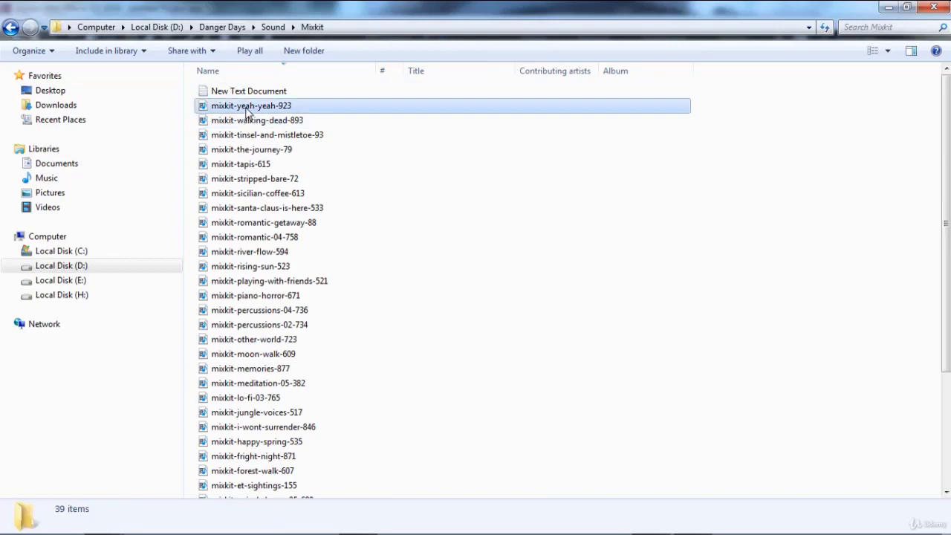
double_click(398, 13)
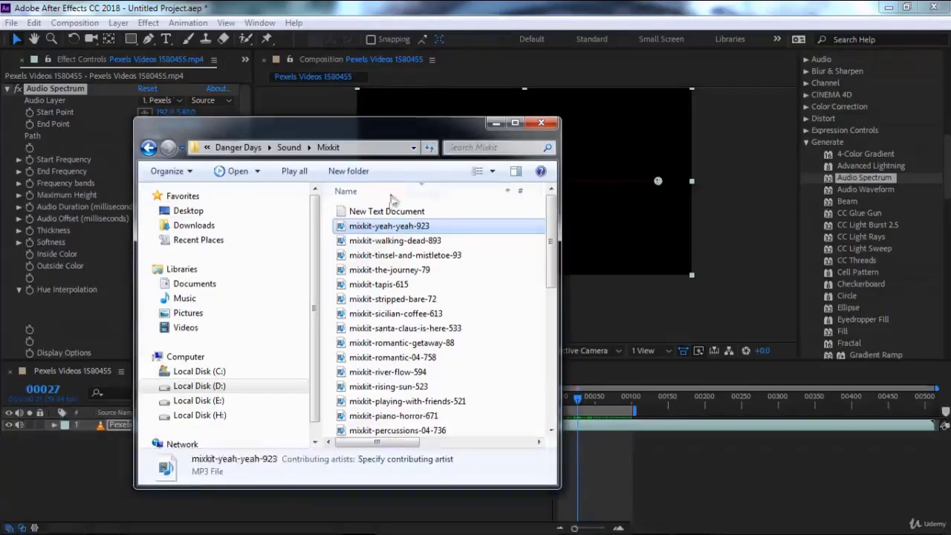
Import mixkit-yeah-yeah-923.mp3 into the project and add it as the top layer of the composition.
left_click(11, 63)
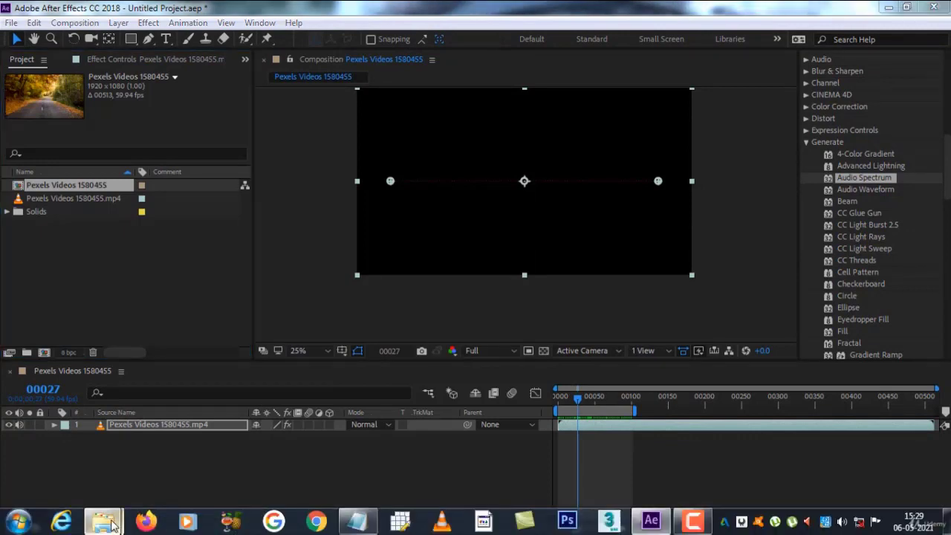
mouse_move(102, 520)
left_click(245, 438)
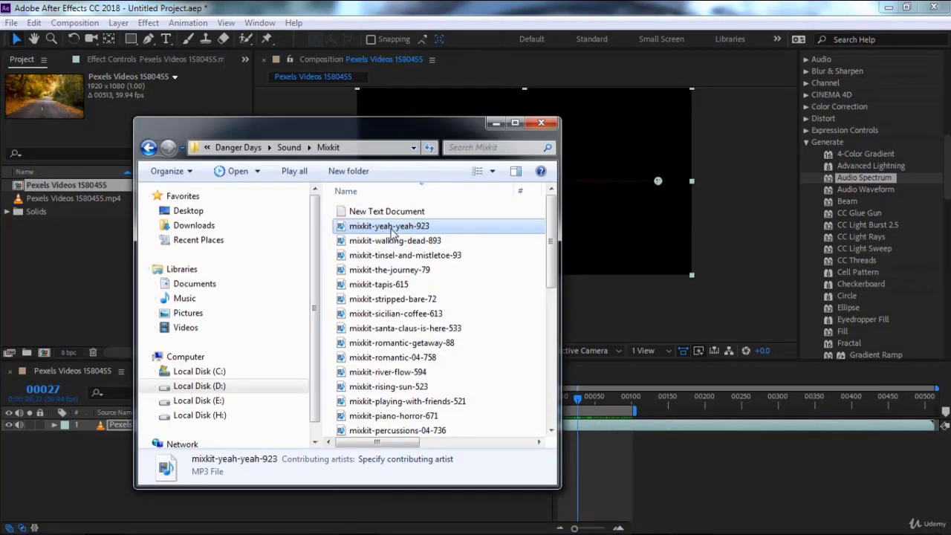
left_click_drag(391, 228, 90, 252)
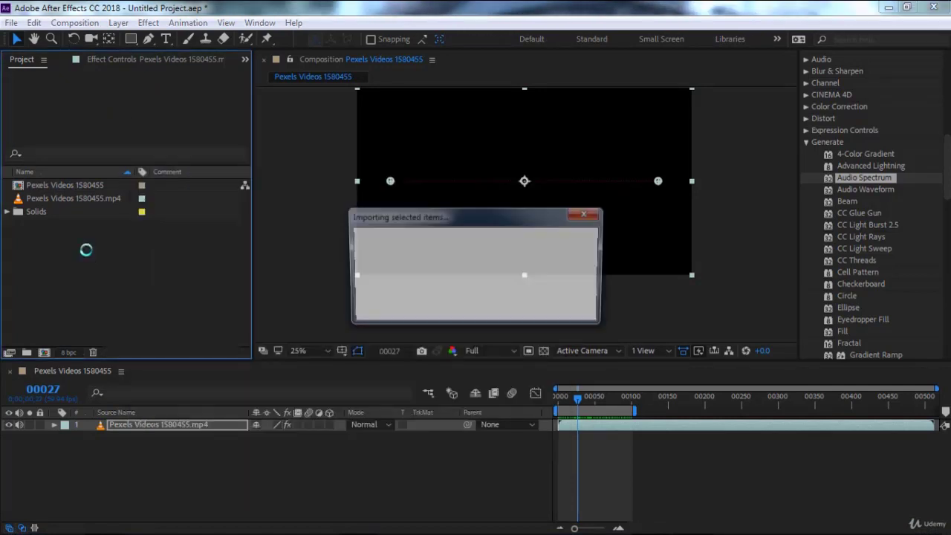
left_click_drag(70, 191, 97, 425)
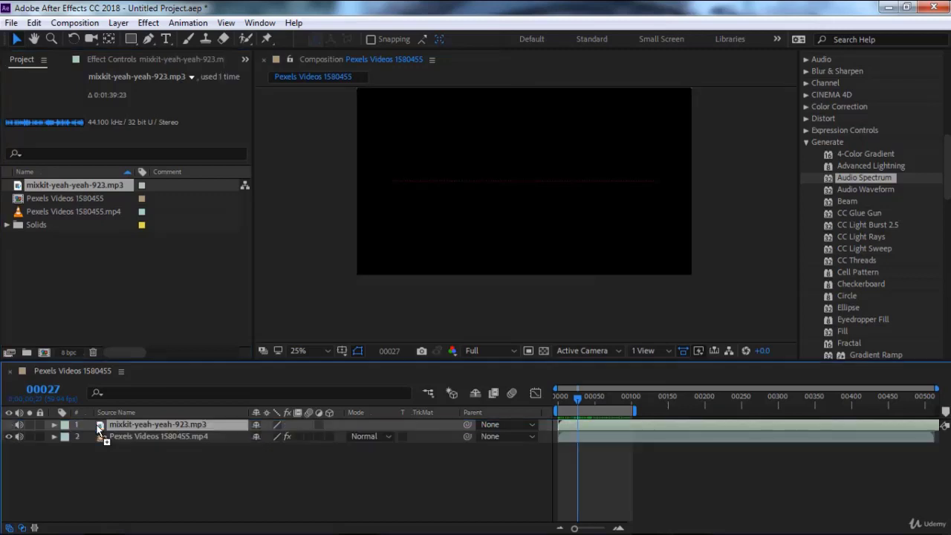
Apply Audio Spectrum to the mp3 layer and preview it from the start.
double_click(851, 179)
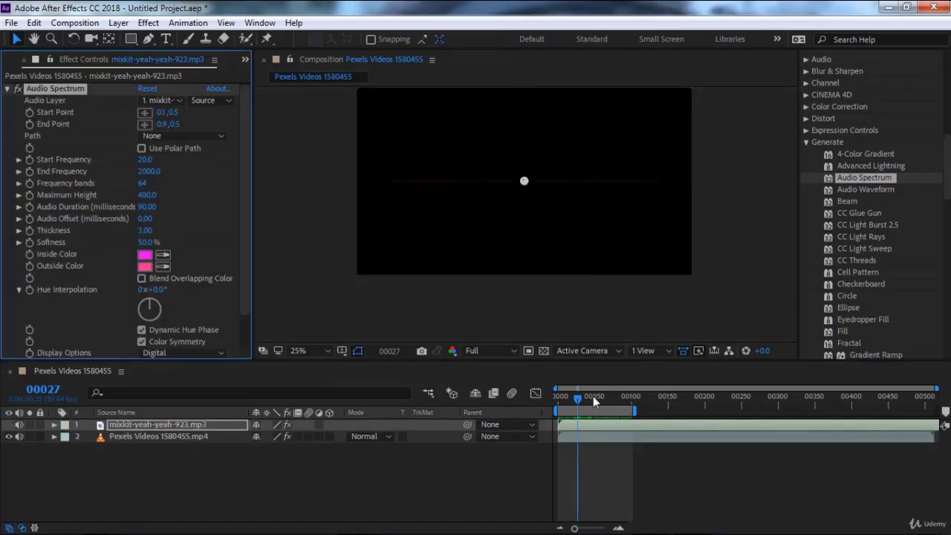
left_click_drag(577, 403, 554, 403)
key("space")
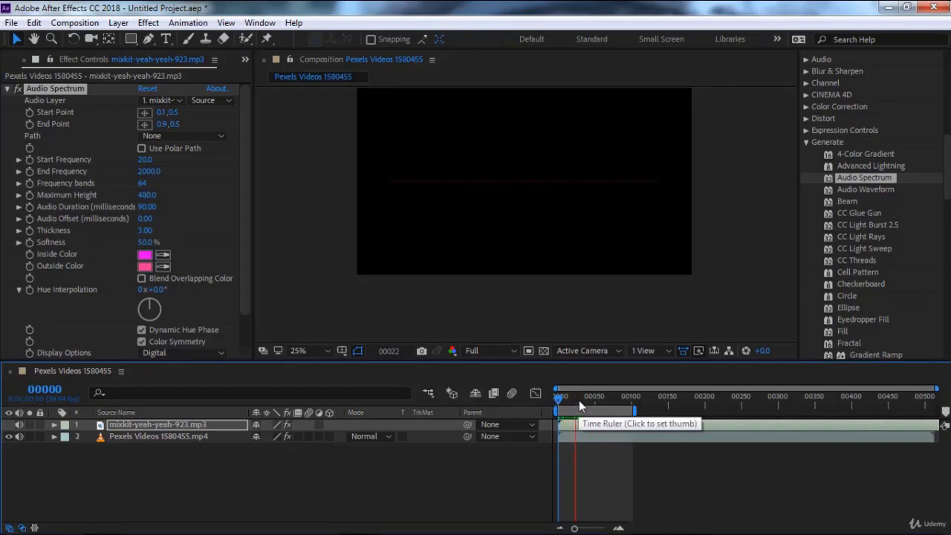
left_click(580, 403)
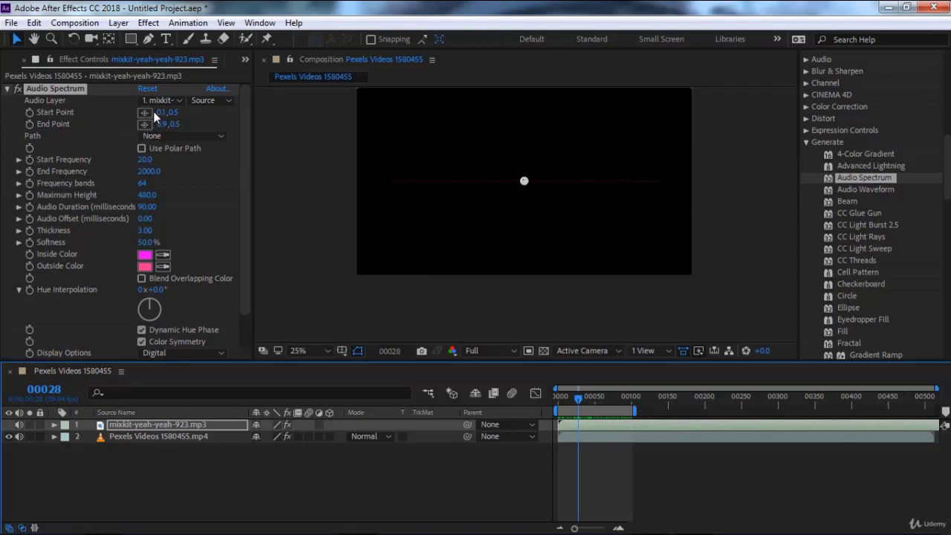
Stretch the spectrum line across the frame by moving its start point left and end point right.
left_click_drag(172, 115, 222, 117)
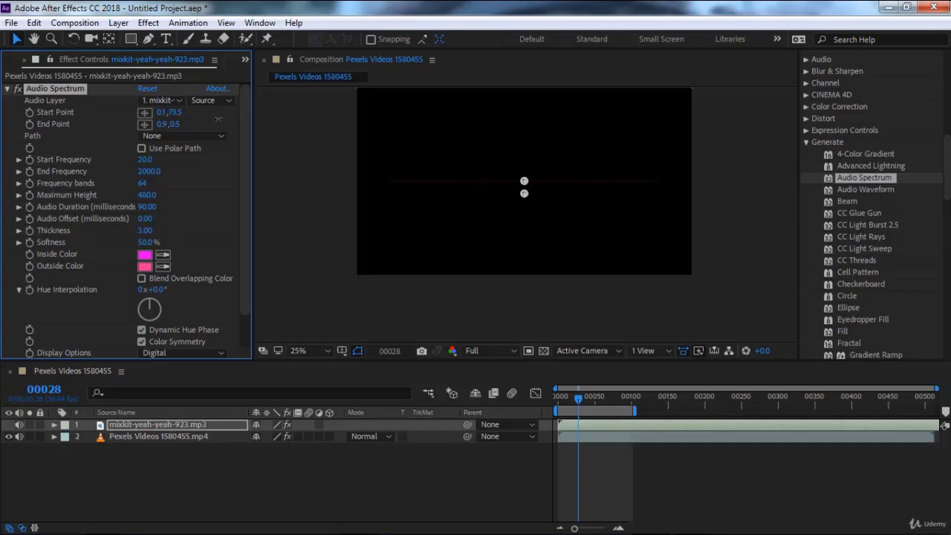
left_click_drag(524, 195, 544, 194)
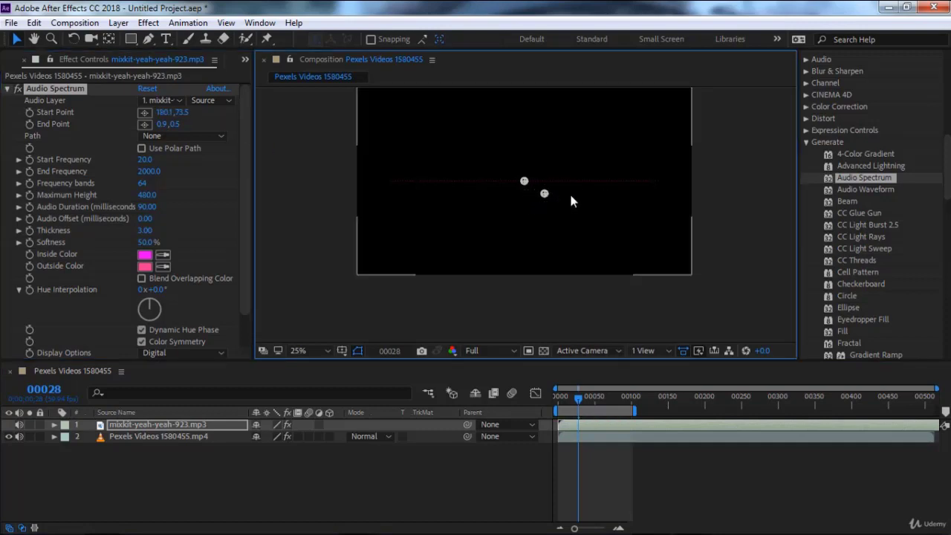
left_click_drag(629, 188, 398, 184)
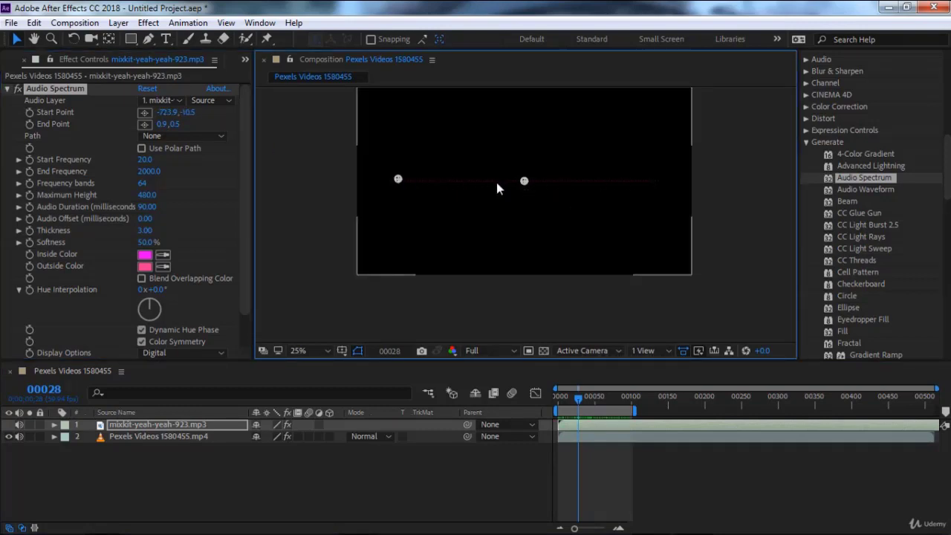
left_click_drag(524, 182, 644, 185)
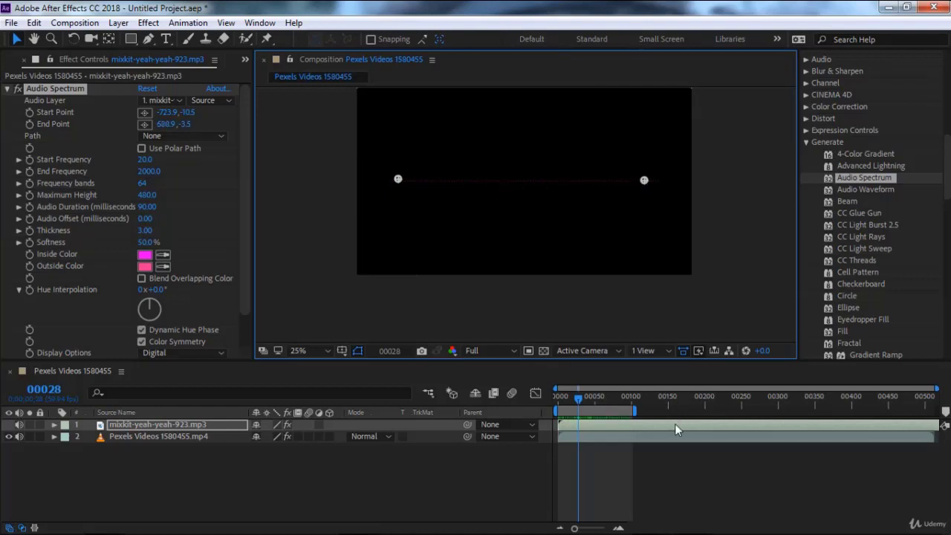
key("space")
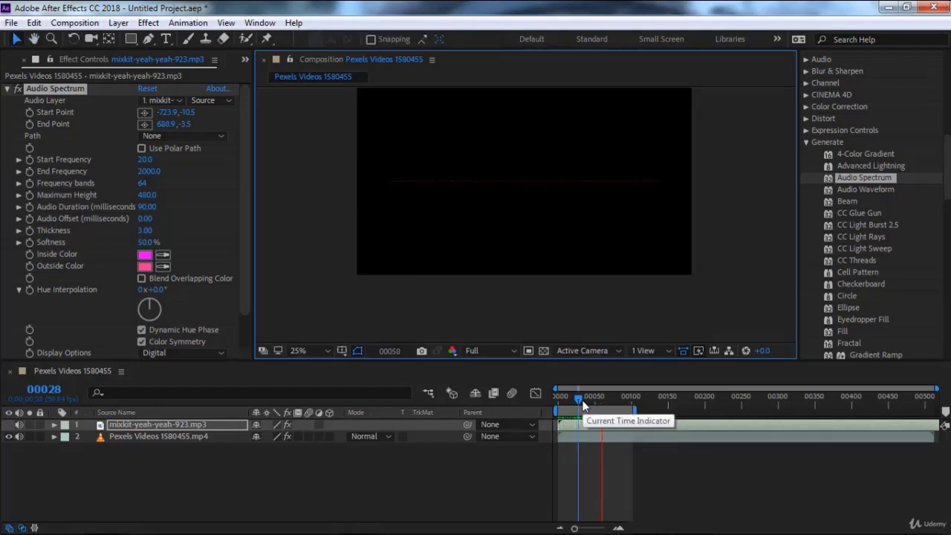
key("space")
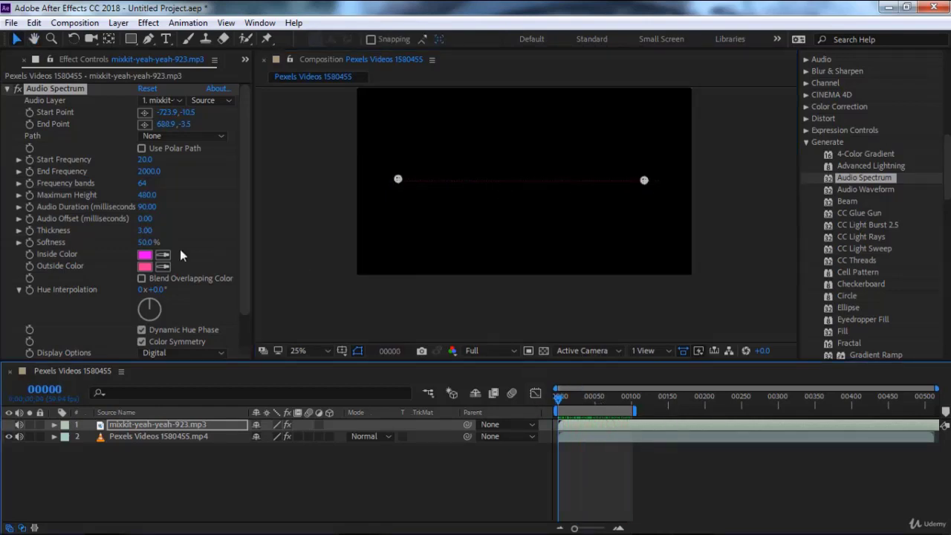
Fine-tune End Point x to 688.9 and check the Audio Layer and Source options.
left_click_drag(168, 126, 174, 126)
left_click(171, 101)
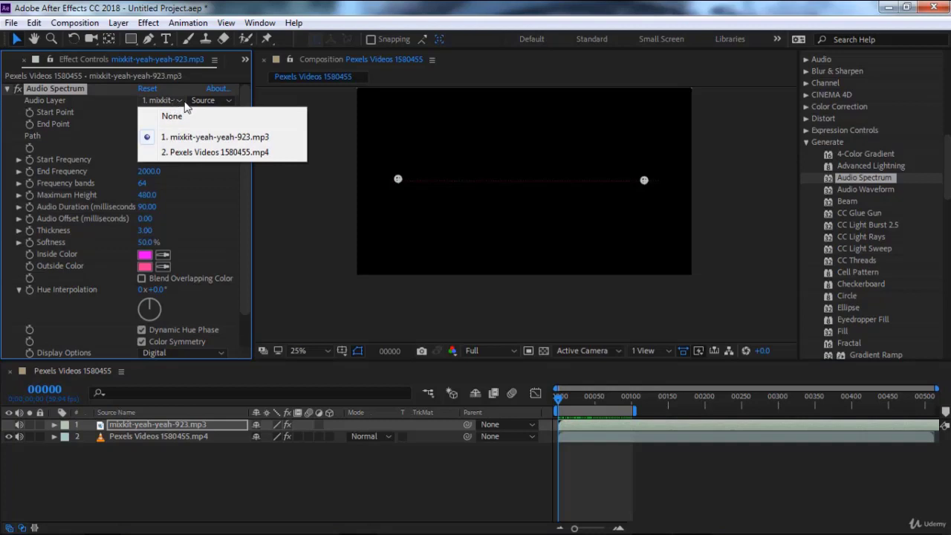
left_click(213, 104)
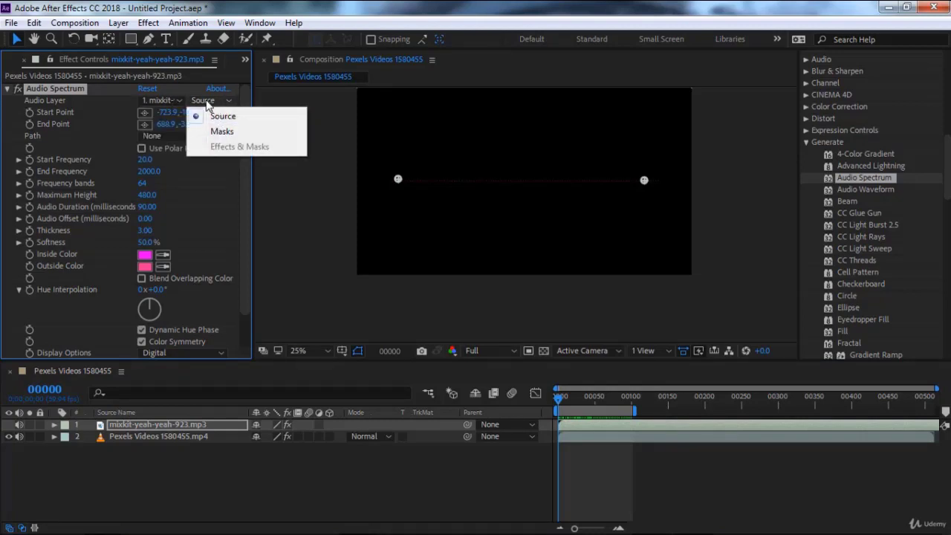
left_click(244, 227)
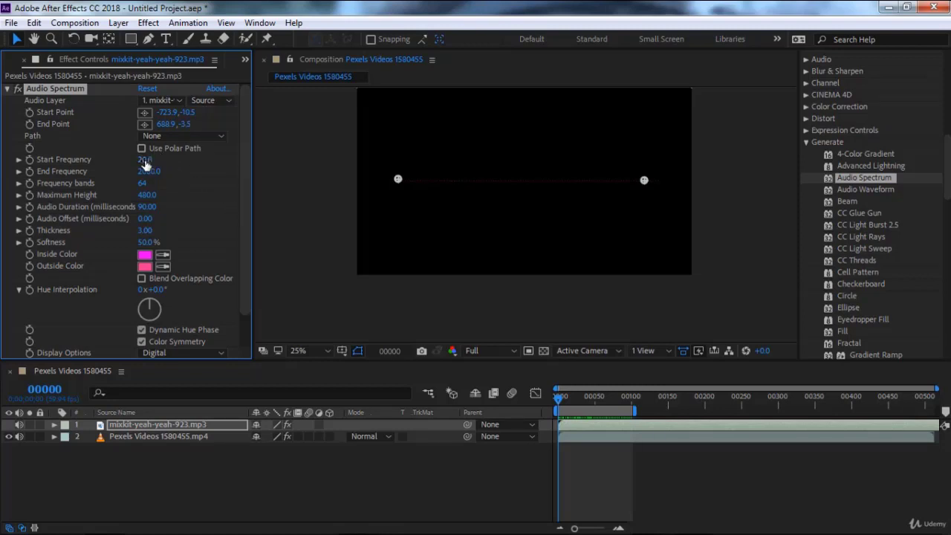
Raise Start Frequency to 8220.0, increase Audio Offset, and set Thickness to 25.30.
mouse_move(145, 162)
left_mouse_down()
mouse_move(173, 160)
mouse_move(195, 198)
left_mouse_up()
left_click_drag(144, 219, 206, 217)
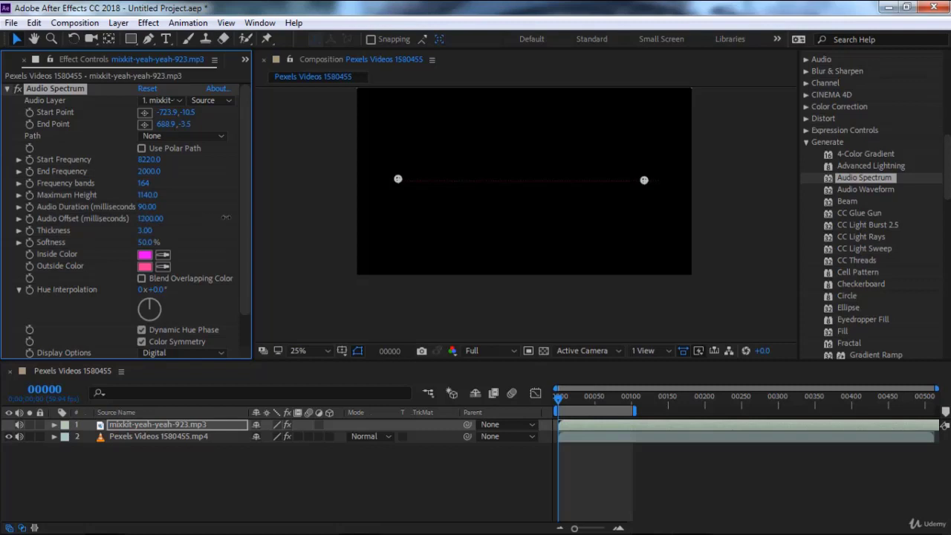
left_click_drag(146, 231, 204, 234)
left_click_drag(146, 230, 234, 232)
Recentre the view on the spectrum line, preview it, and select the Audio Spectrum effect.
scroll(190, 235, "down", 2)
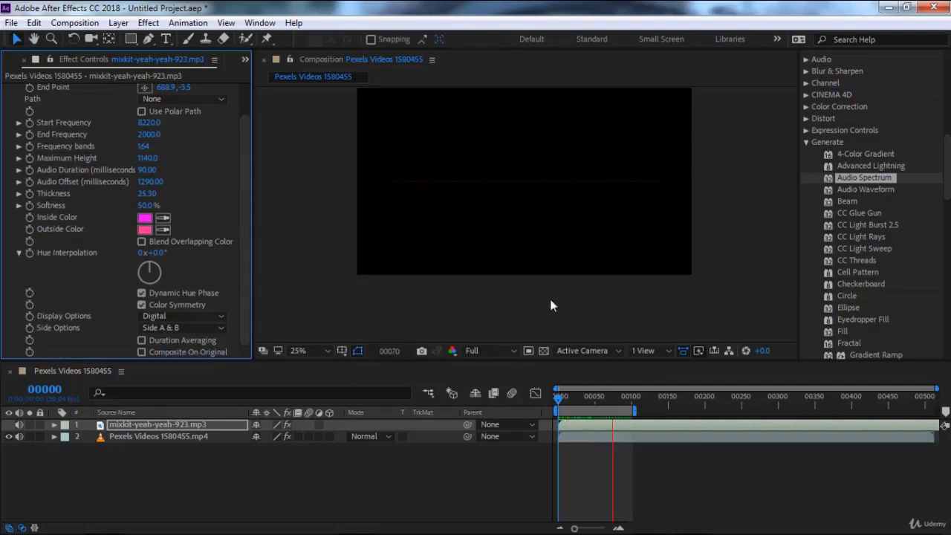
left_click(538, 232)
scroll(534, 221, "up", 2)
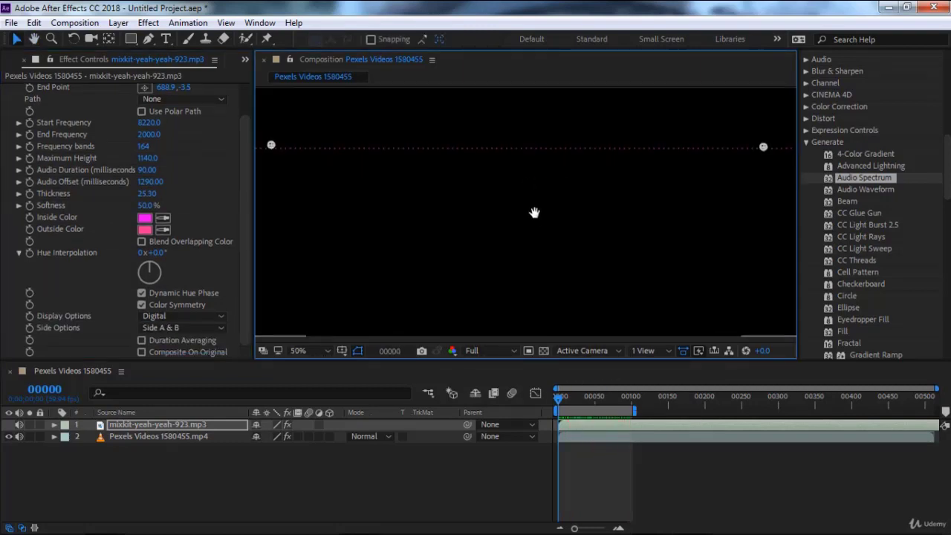
left_click_drag(534, 212, 537, 229)
key("space")
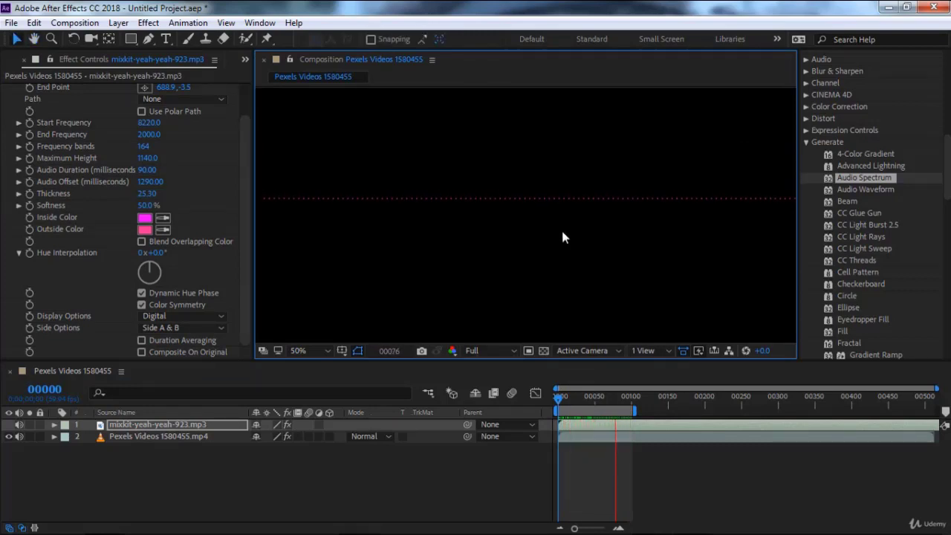
left_click_drag(589, 398, 549, 399)
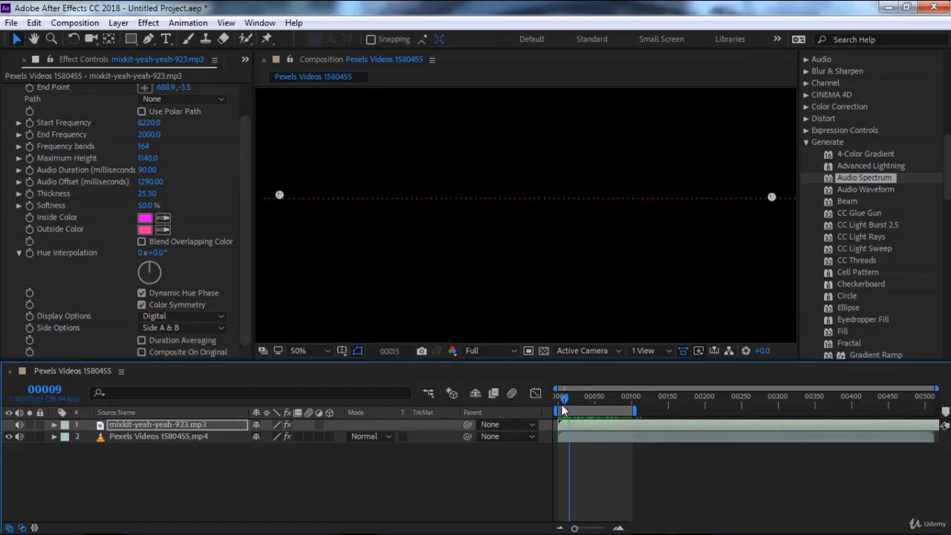
scroll(528, 252, "down", 2)
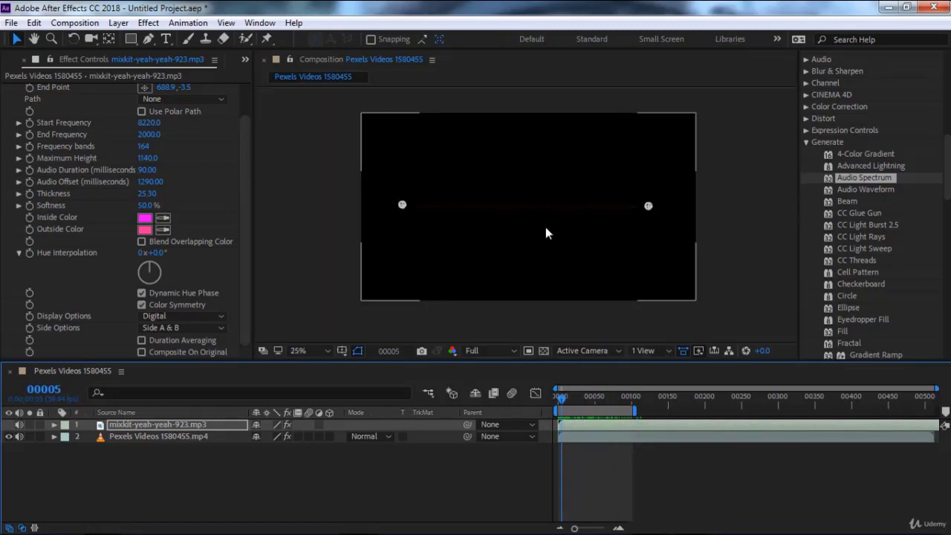
scroll(22, 123, "up", 2)
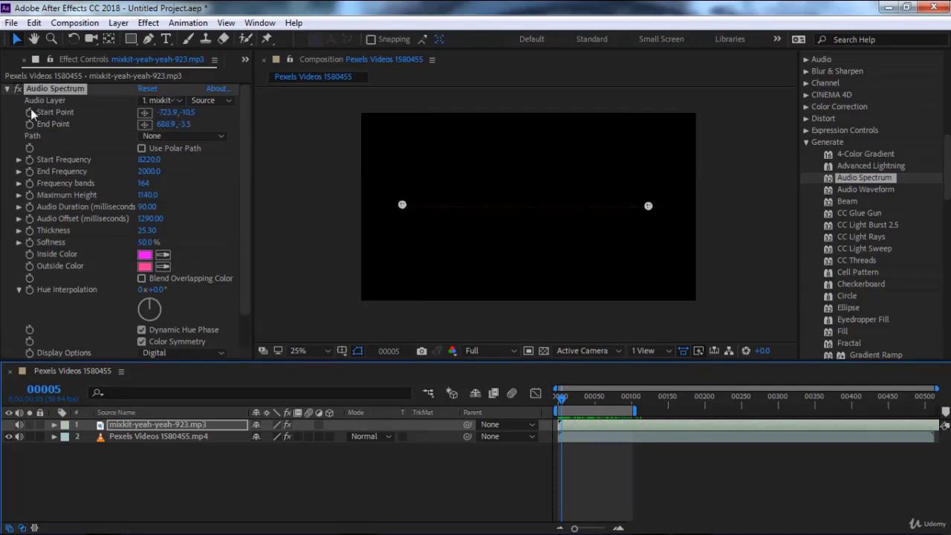
left_click(52, 90)
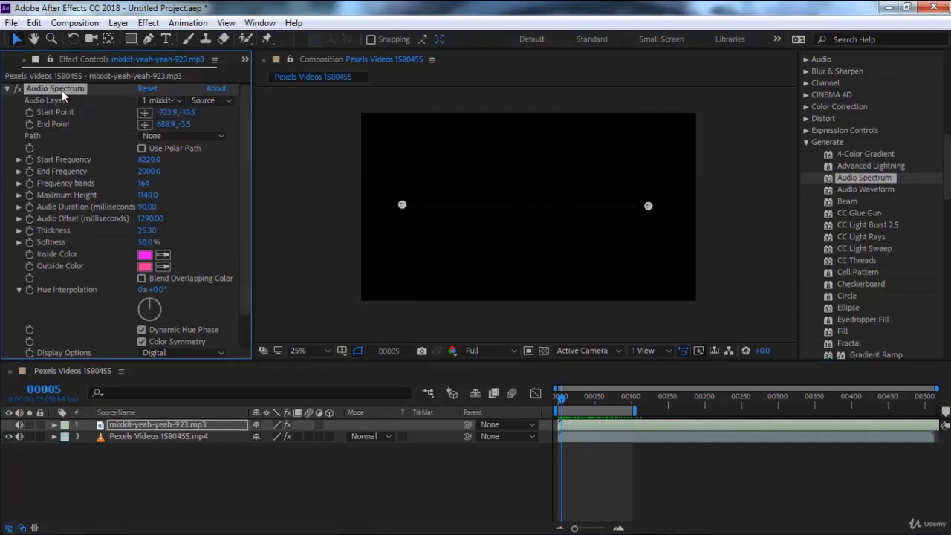
Replace Audio Spectrum with Audio Waveform and stretch its start and end points across the frame.
key("Delete")
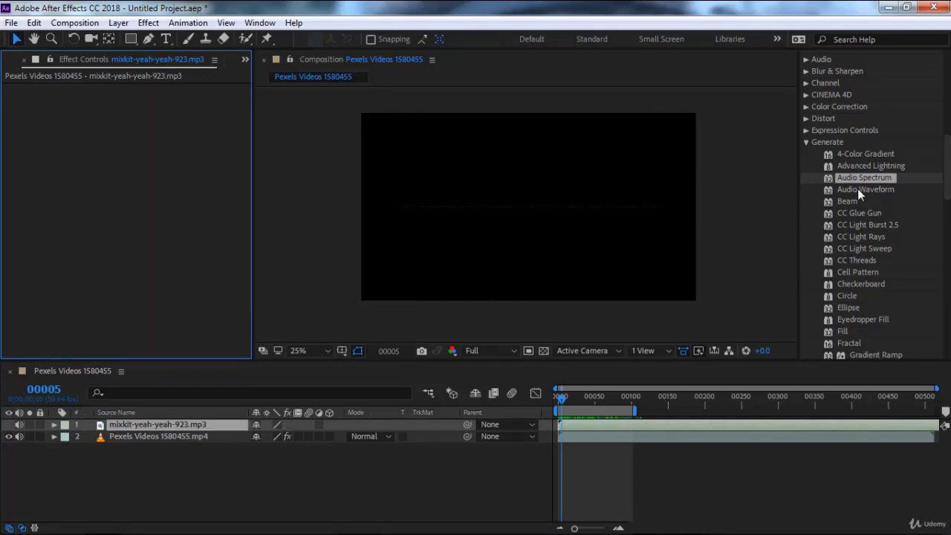
double_click(857, 189)
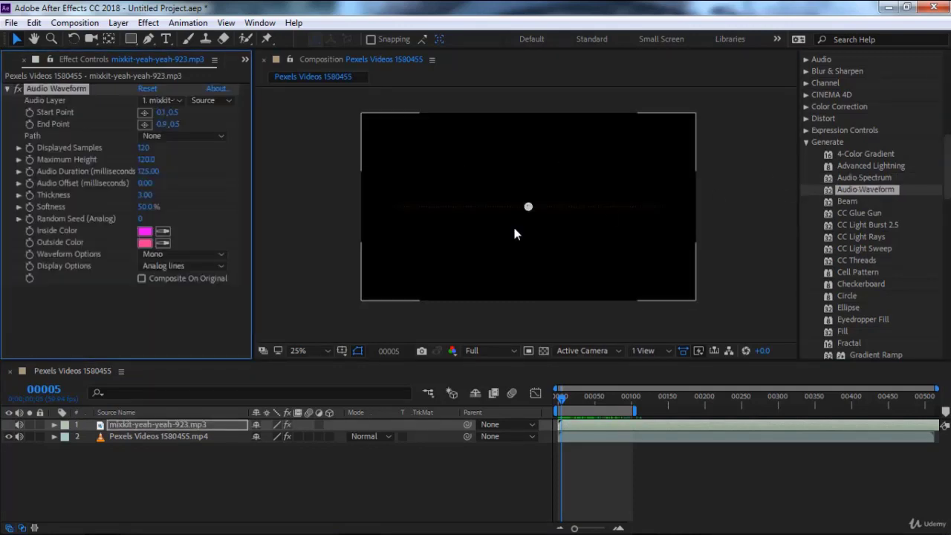
key("space")
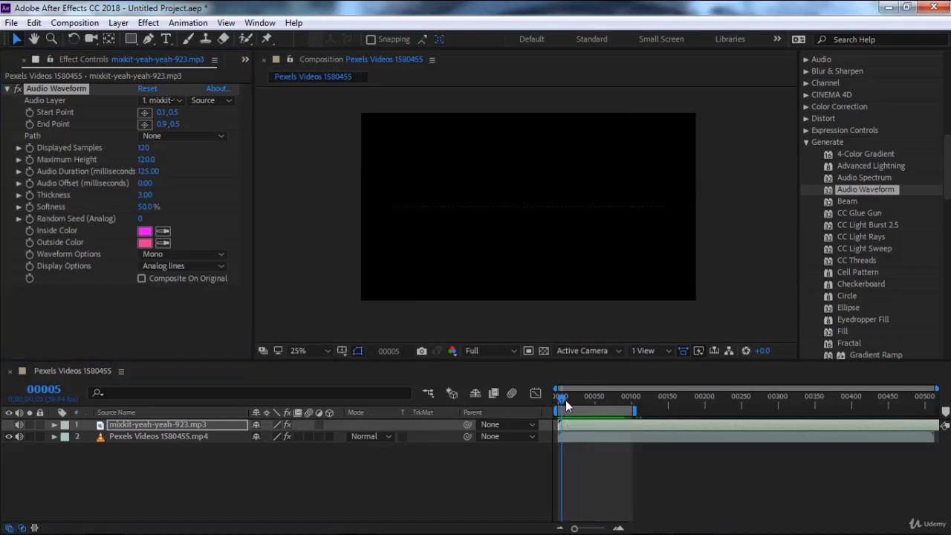
mouse_move(528, 206)
left_mouse_down()
mouse_move(457, 218)
mouse_move(404, 207)
left_mouse_up()
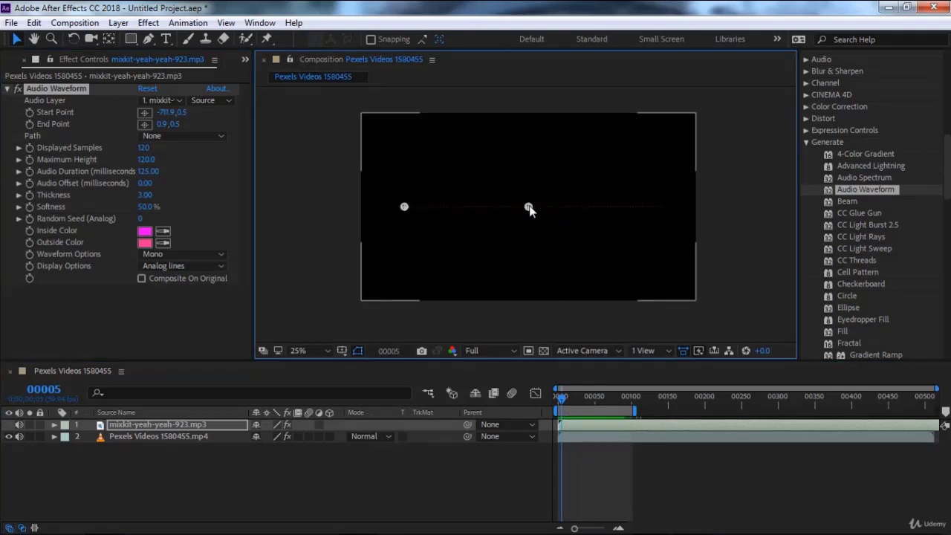
left_click_drag(528, 206, 663, 212)
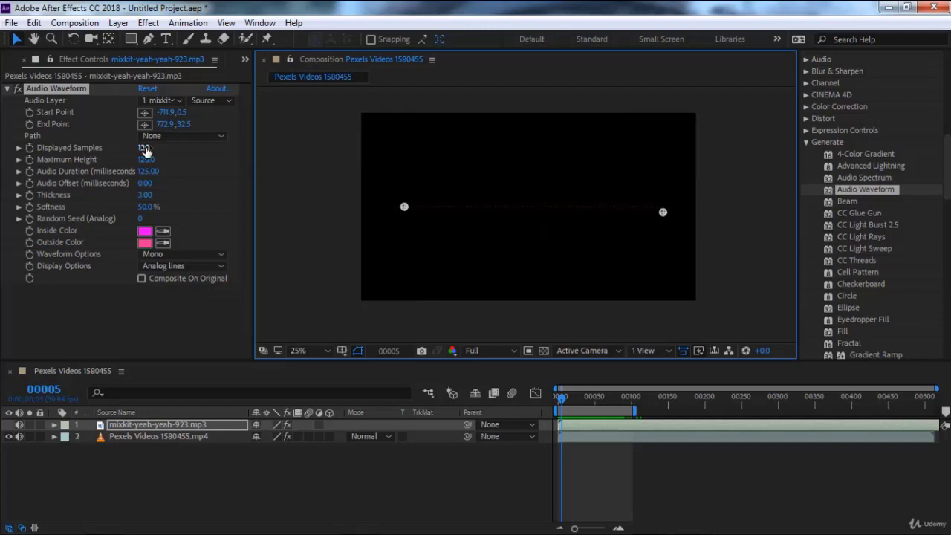
Set Displayed Samples 176, Audio Offset 18400, Thickness 19.90 and Softness 100%, raising height and duration.
left_click_drag(143, 148, 223, 159)
left_click_drag(145, 170, 222, 171)
left_click_drag(145, 182, 263, 192)
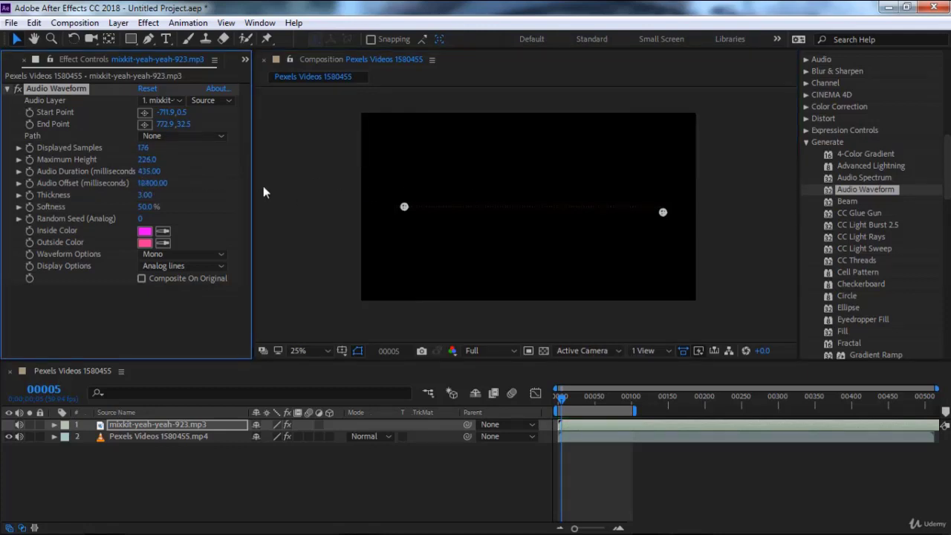
left_click_drag(145, 194, 257, 195)
left_click_drag(149, 206, 223, 206)
Preview the tuned waveform, then delete the Audio Waveform effect.
key("space")
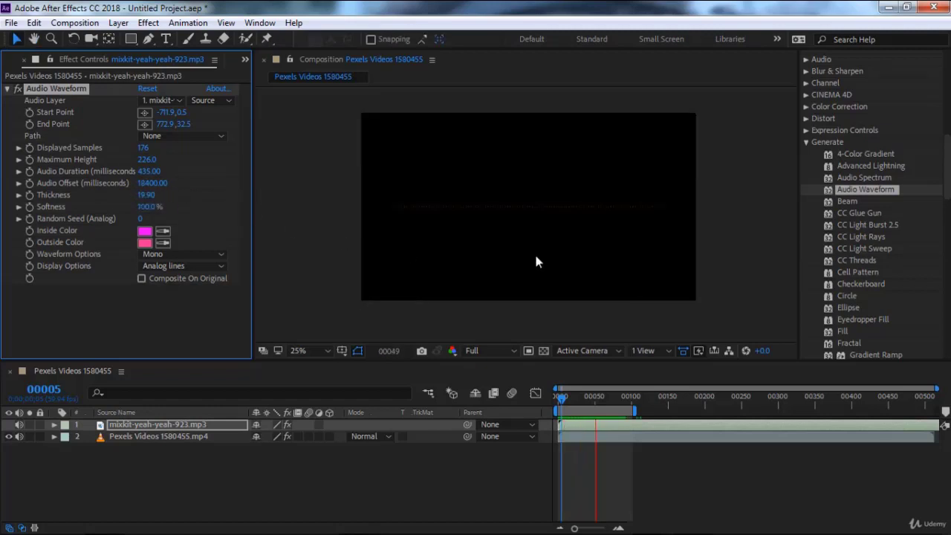
left_click(593, 401)
mouse_move(594, 399)
left_mouse_down()
mouse_move(606, 403)
mouse_move(564, 402)
left_mouse_up()
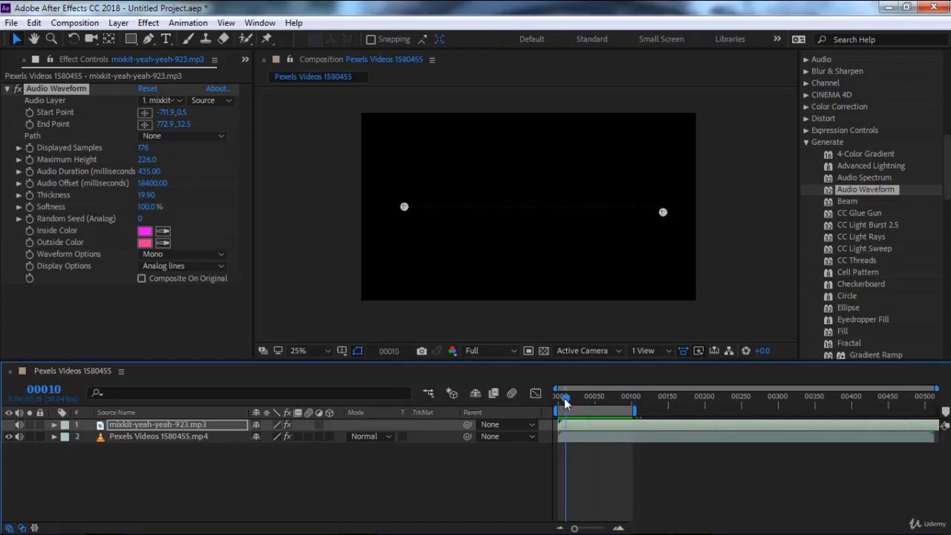
left_click(59, 88)
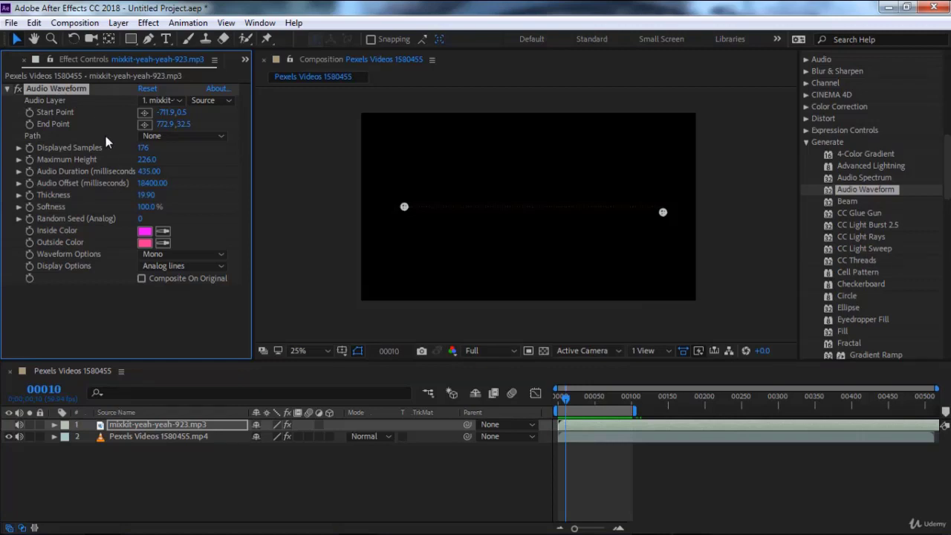
key("Delete")
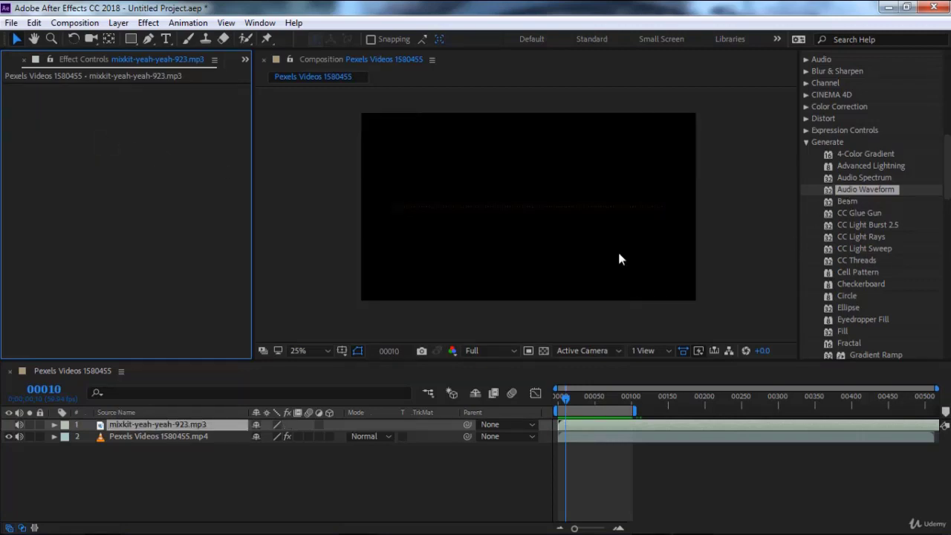
Move the music layer below the Pexels video layer and delete the video's Audio Spectrum effect.
left_click_drag(151, 425, 145, 446)
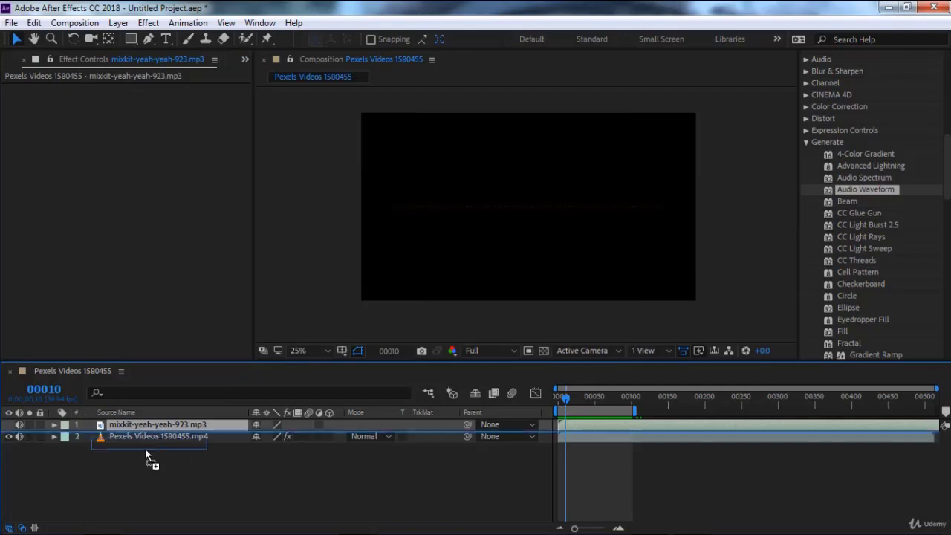
left_click(148, 422)
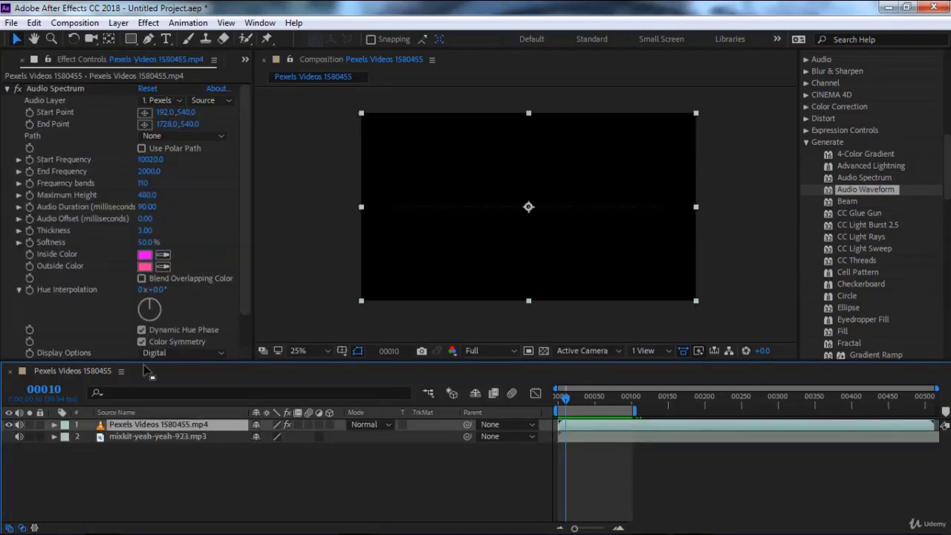
left_click(60, 89)
key("Delete")
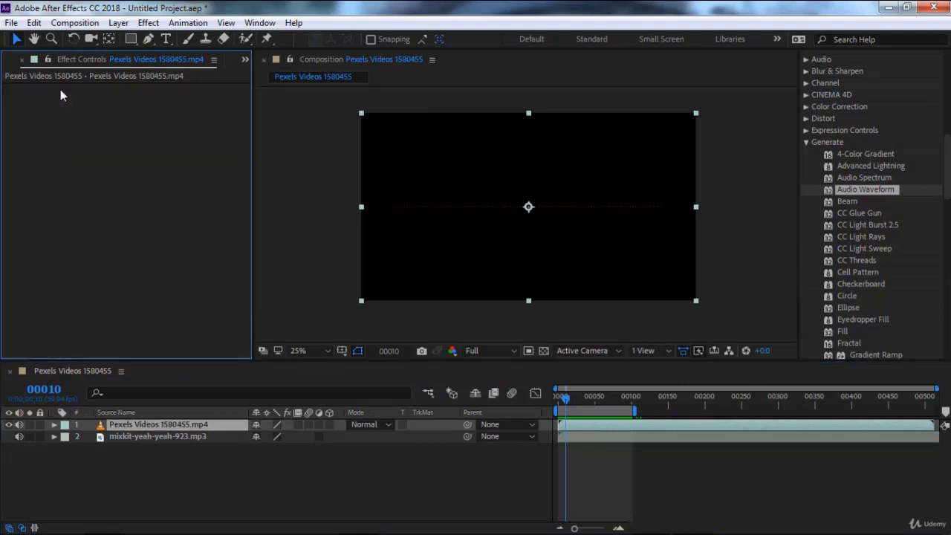
Apply Beam to the road video, set its starting point to 496,420, and re-angle the end point.
double_click(844, 201)
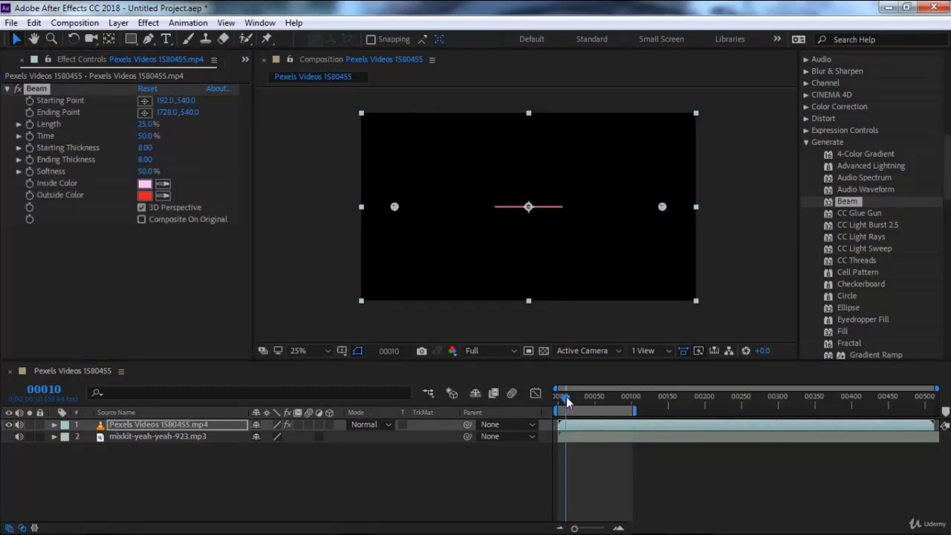
left_click_drag(566, 397, 595, 402)
key("space")
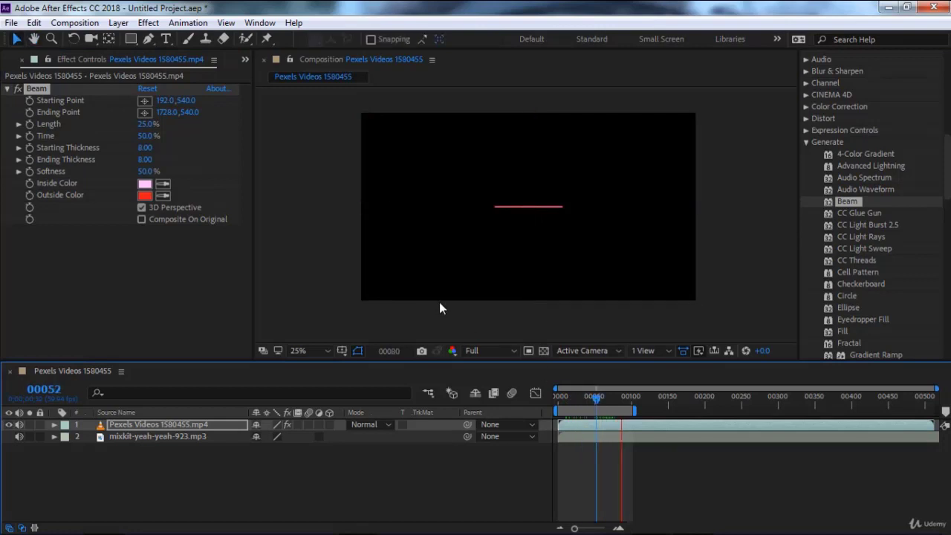
left_click(144, 101)
left_click(447, 186)
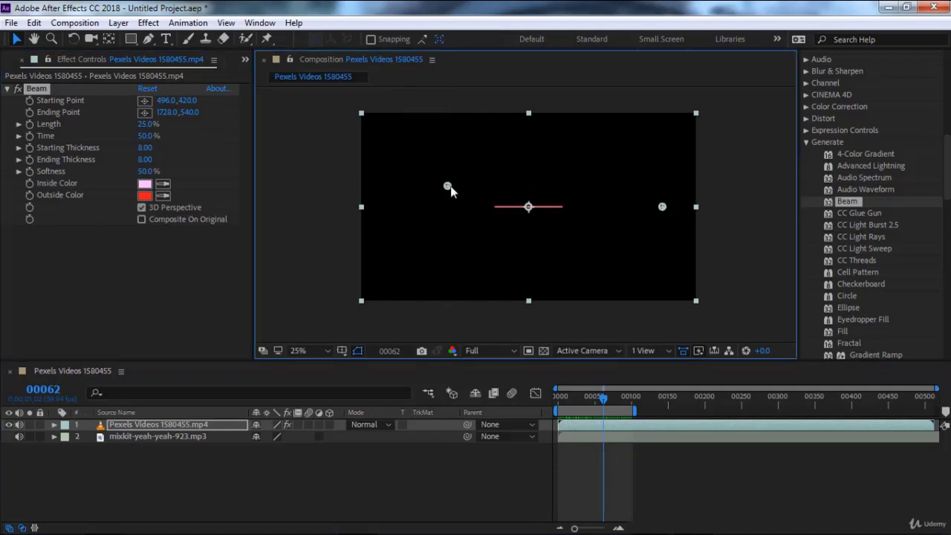
mouse_move(661, 207)
left_mouse_down()
mouse_move(650, 249)
mouse_move(651, 181)
left_mouse_up()
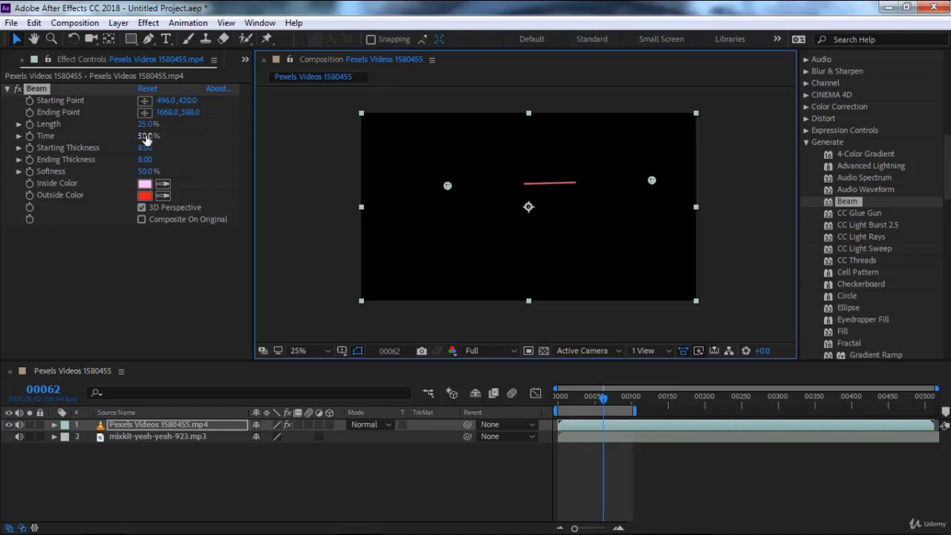
Adjust the beam's Time and ending thickness, check it from frame 00000, then delete Beam.
mouse_move(147, 138)
left_mouse_down()
mouse_move(126, 141)
mouse_move(201, 150)
left_mouse_up()
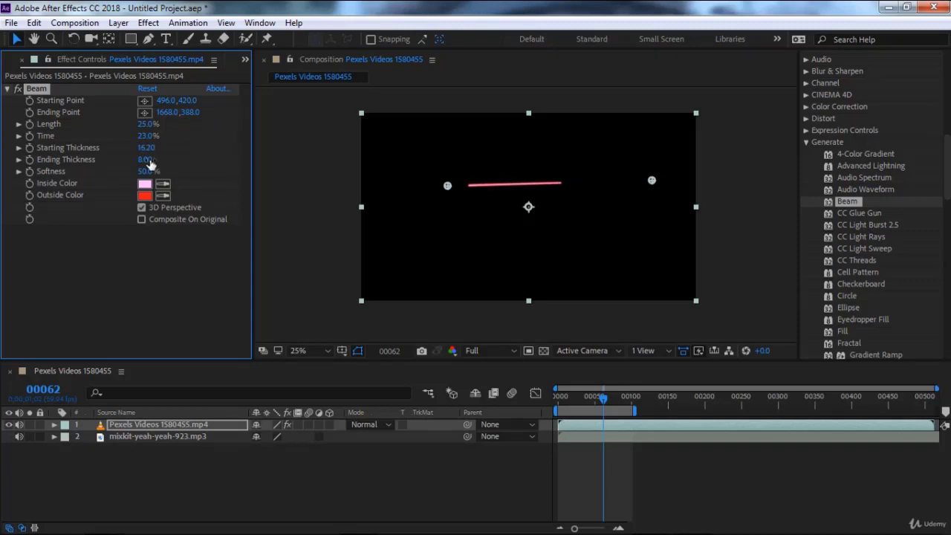
mouse_move(146, 161)
left_mouse_down()
mouse_move(191, 159)
mouse_move(197, 171)
left_mouse_up()
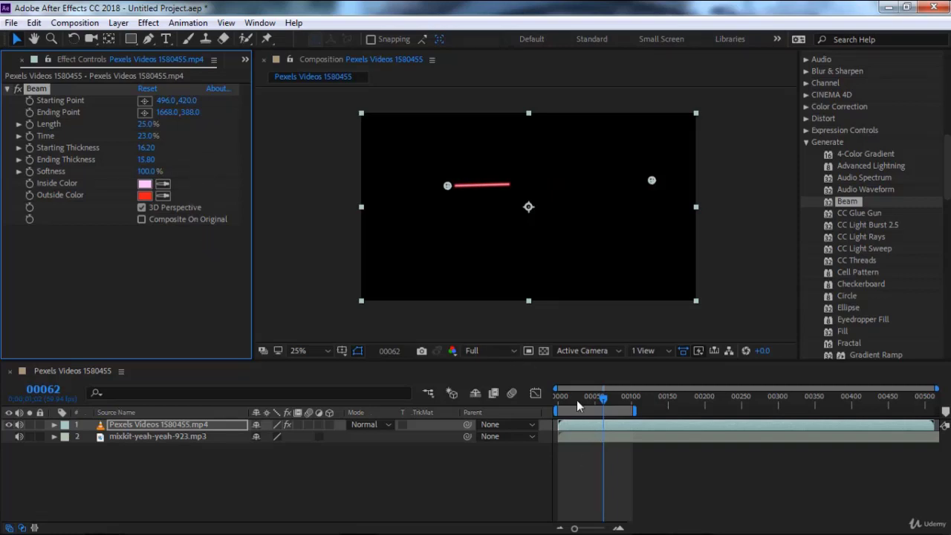
left_click_drag(578, 405, 542, 406)
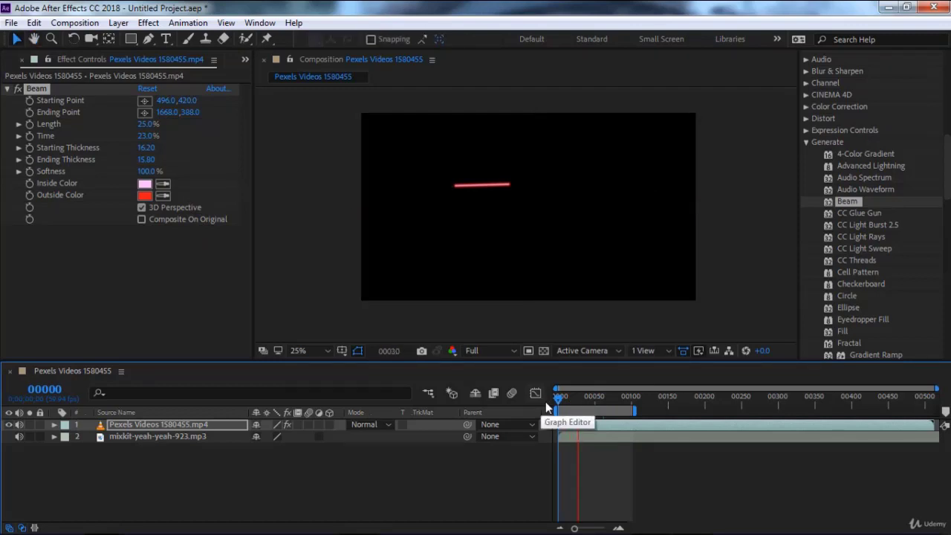
left_click(589, 399)
left_click_drag(589, 399, 559, 407)
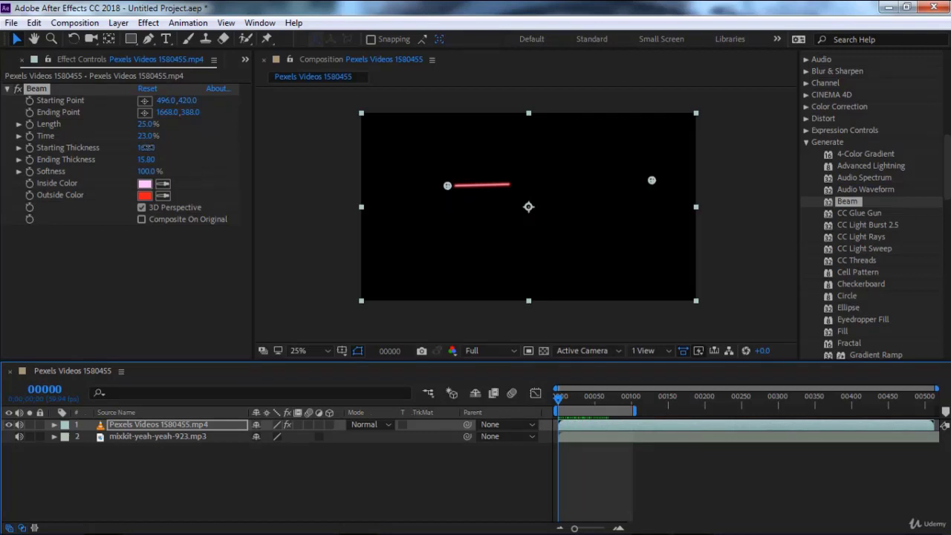
mouse_move(144, 136)
left_mouse_down()
mouse_move(130, 148)
mouse_move(221, 147)
mouse_move(148, 147)
mouse_move(176, 145)
left_mouse_up()
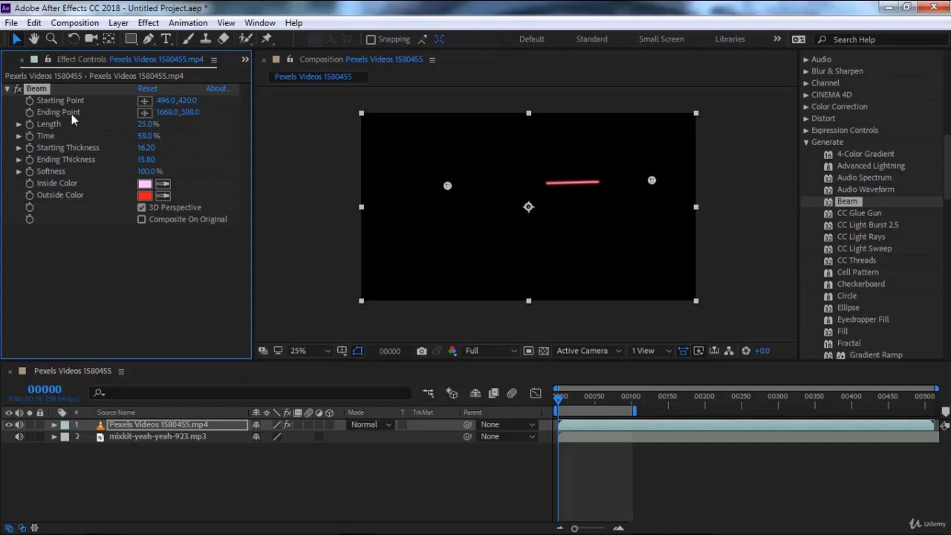
key("Delete")
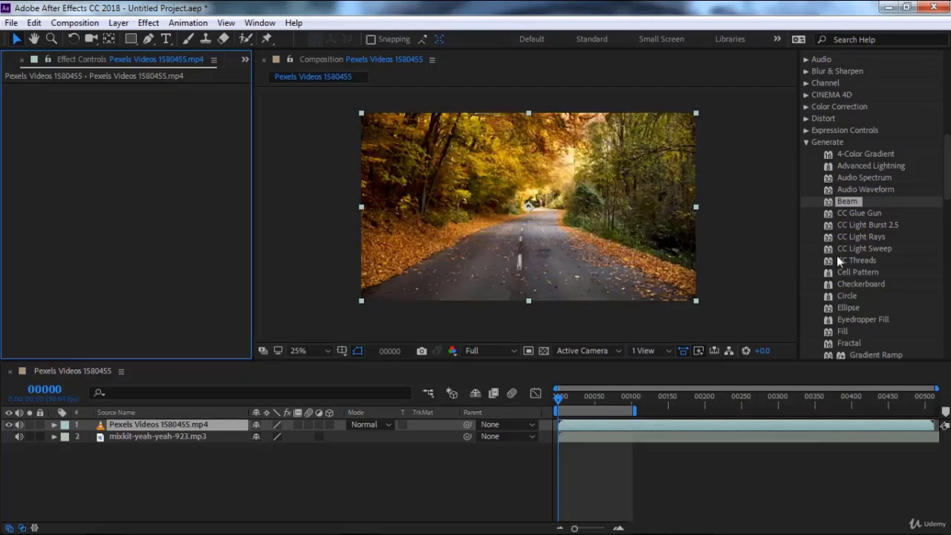
Apply CC Glue Gun to the video, raising Density and greatly enlarging the stroke.
left_click_drag(859, 213, 669, 227)
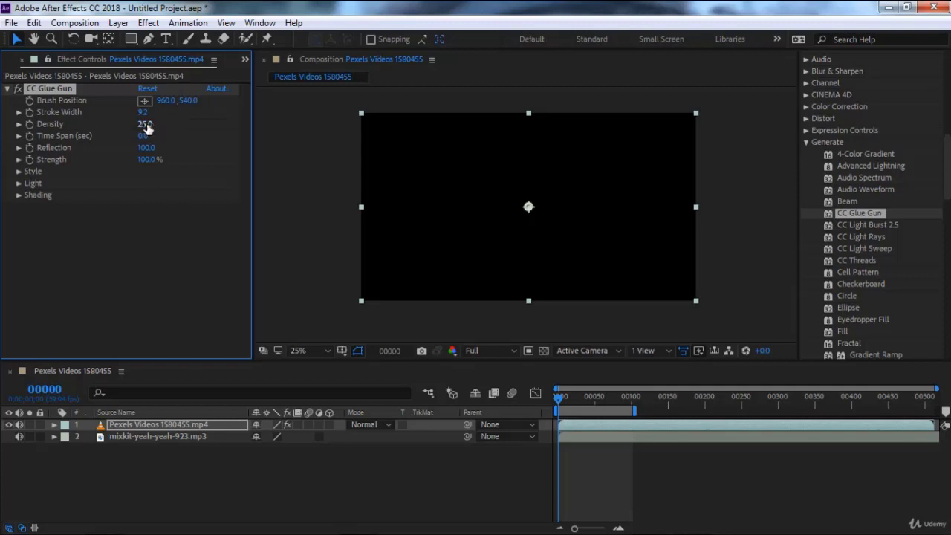
mouse_move(144, 123)
left_mouse_down()
mouse_move(193, 121)
mouse_move(180, 138)
mouse_move(227, 148)
left_mouse_up()
left_click_drag(143, 112, 519, 117)
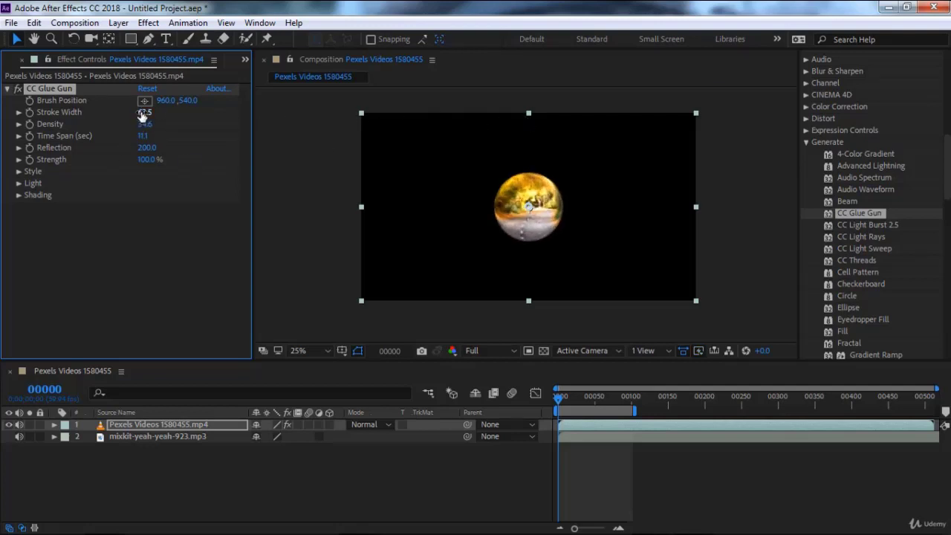
left_click_drag(143, 112, 374, 113)
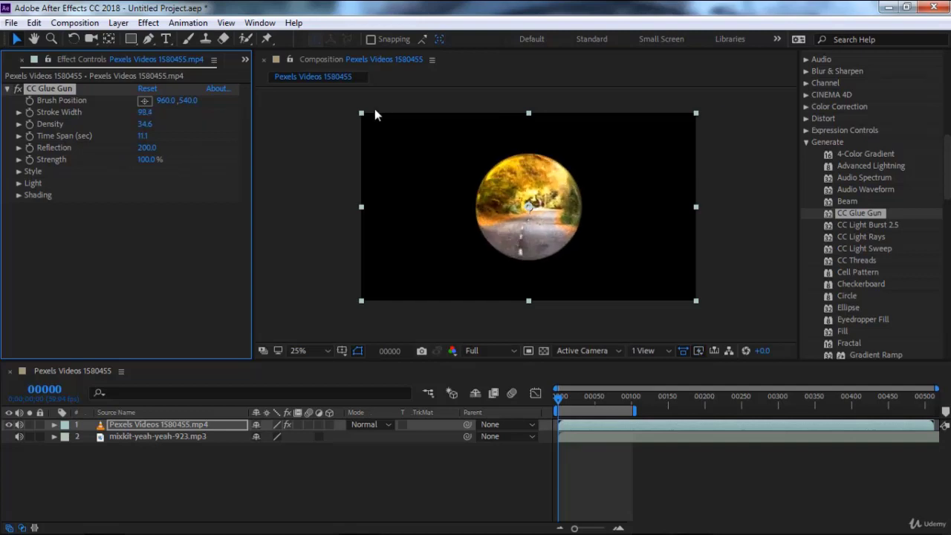
left_click_drag(146, 114, 687, 113)
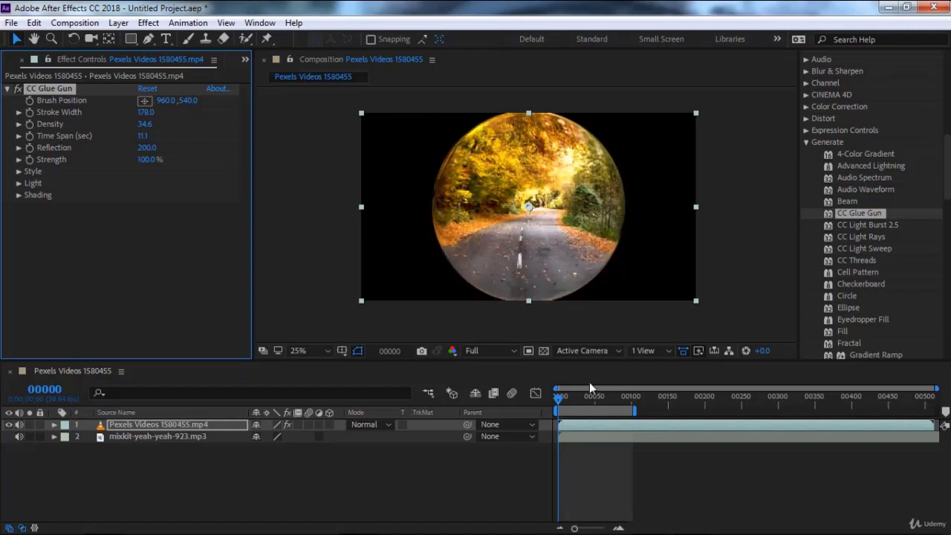
Preview the glue-gun animation and raise its Time Span to 26.0.
left_click(574, 399)
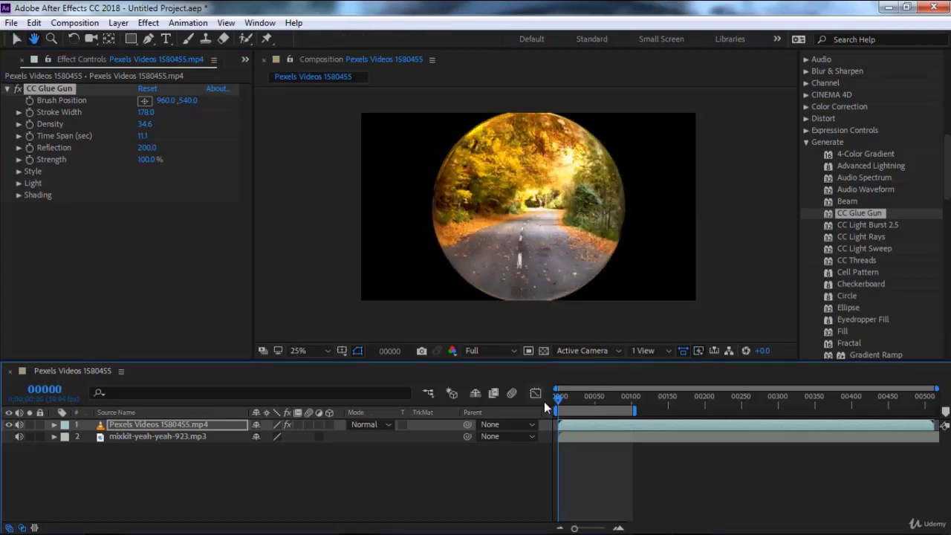
key("space")
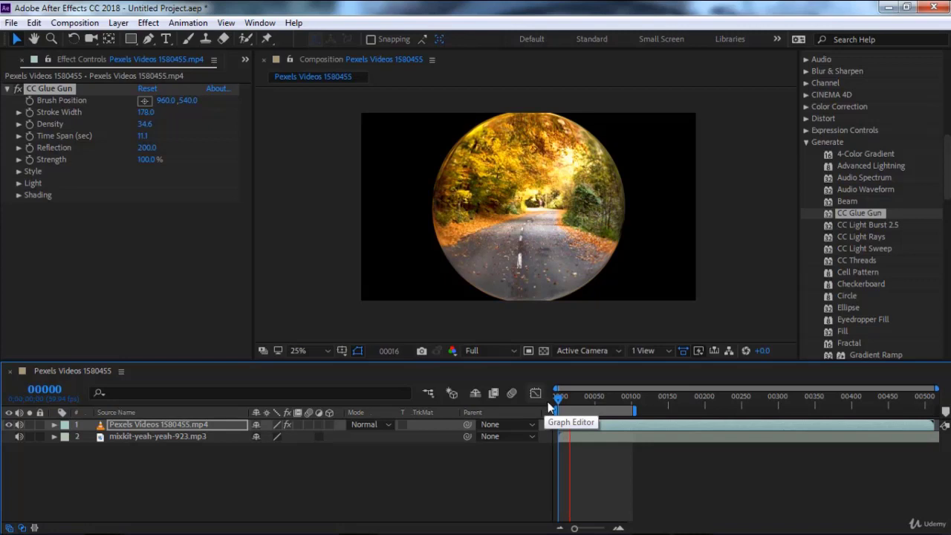
left_click(560, 406)
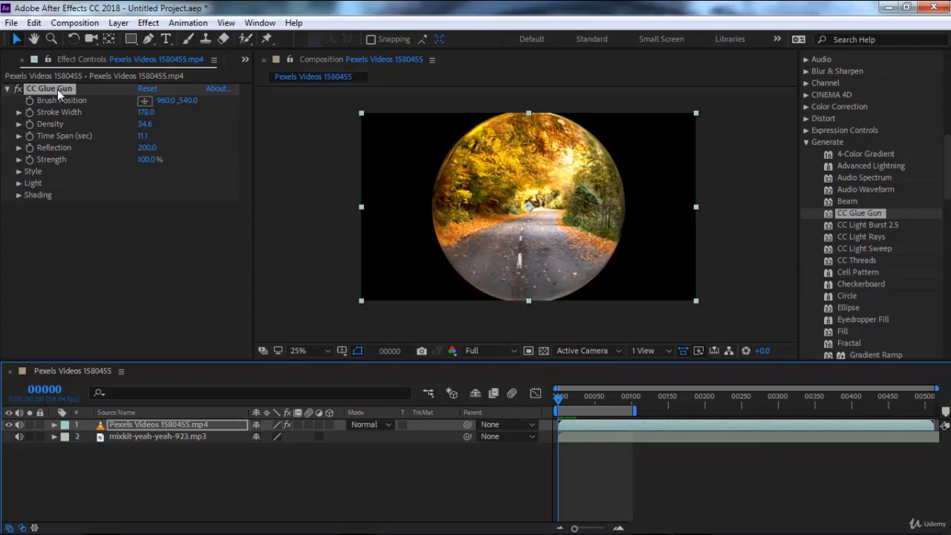
left_click(57, 90)
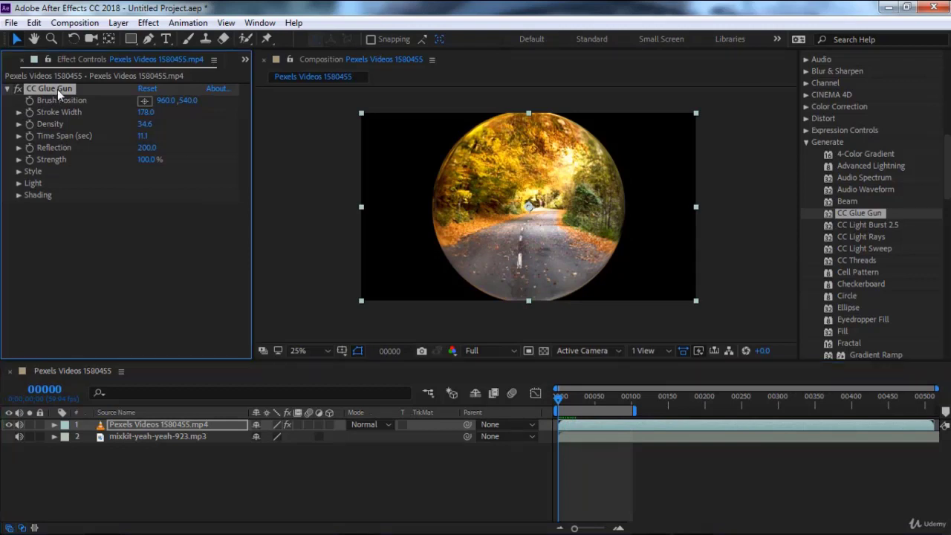
mouse_move(143, 141)
left_mouse_down()
mouse_move(236, 139)
mouse_move(69, 87)
left_mouse_up()
Swap CC Glue Gun for CC Light Burst 2.5 with Intensity 440 and Ray Length 71.
key("Delete")
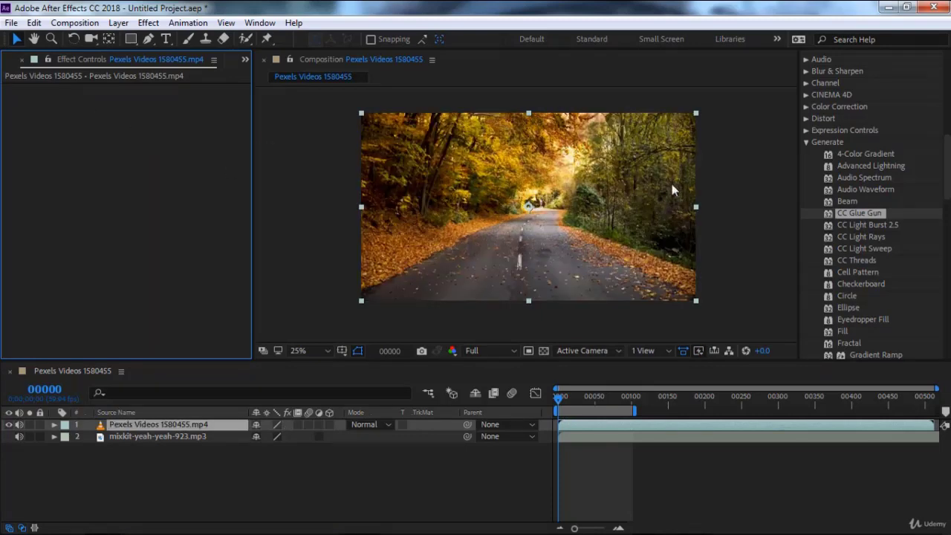
left_click(870, 225)
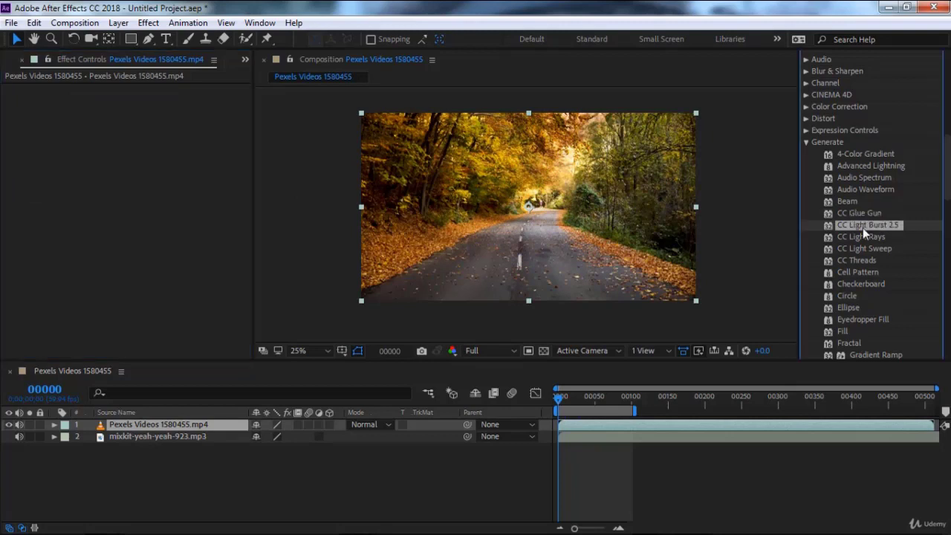
double_click(864, 226)
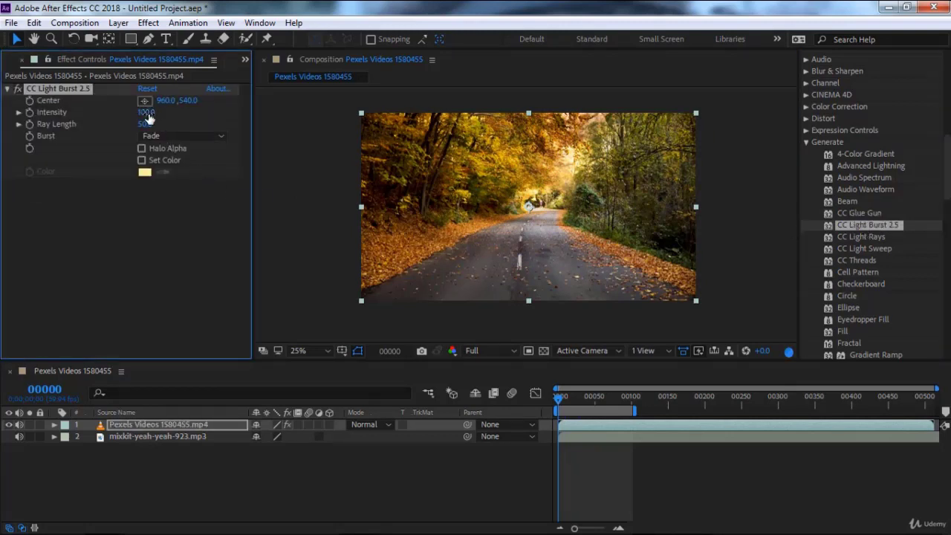
mouse_move(147, 112)
left_mouse_down()
mouse_move(190, 114)
mouse_move(162, 114)
mouse_move(173, 114)
left_mouse_up()
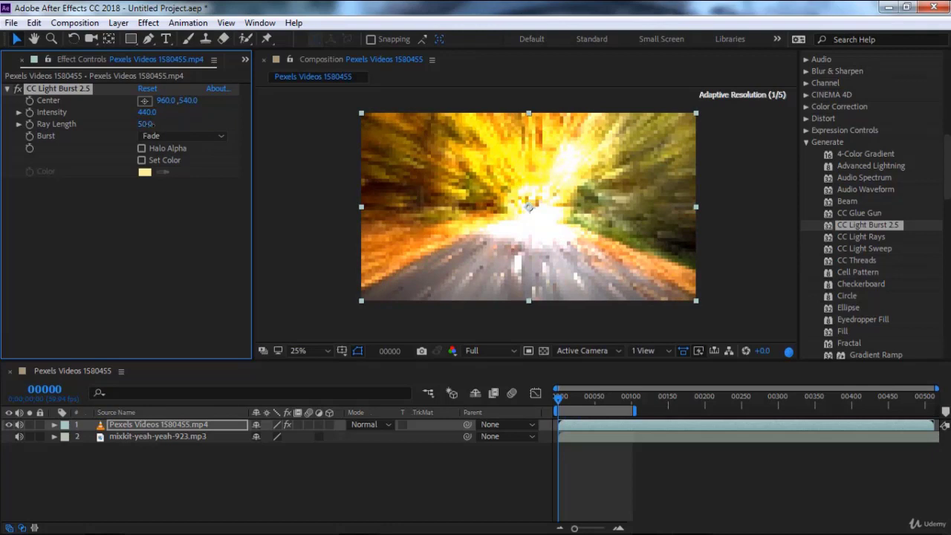
left_click_drag(148, 124, 161, 125)
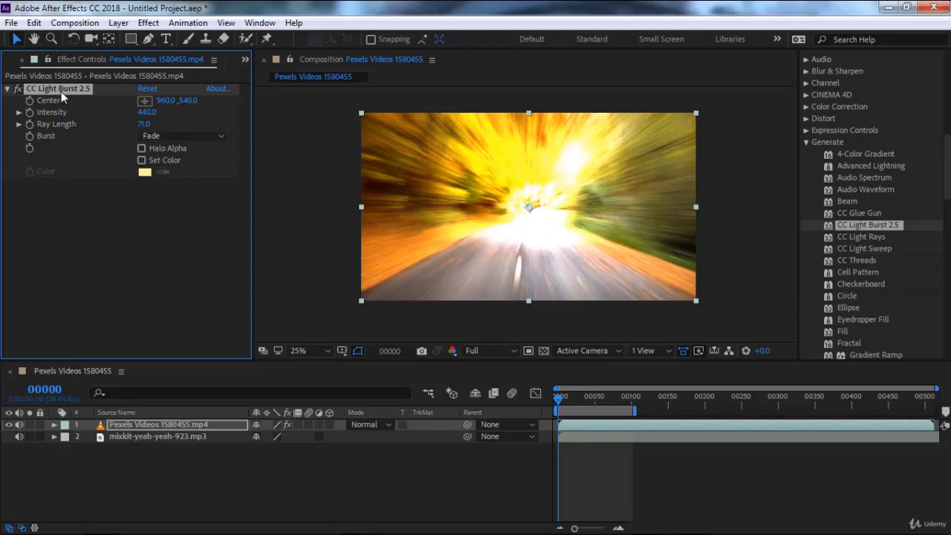
Replace Light Burst with CC Light Rays at Intensity 396, its source on the left trees.
key("Delete")
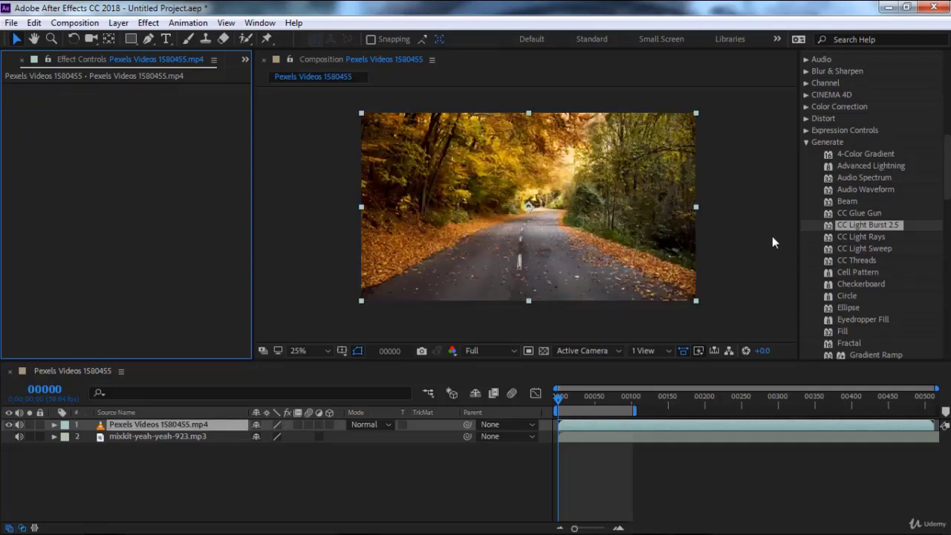
double_click(862, 237)
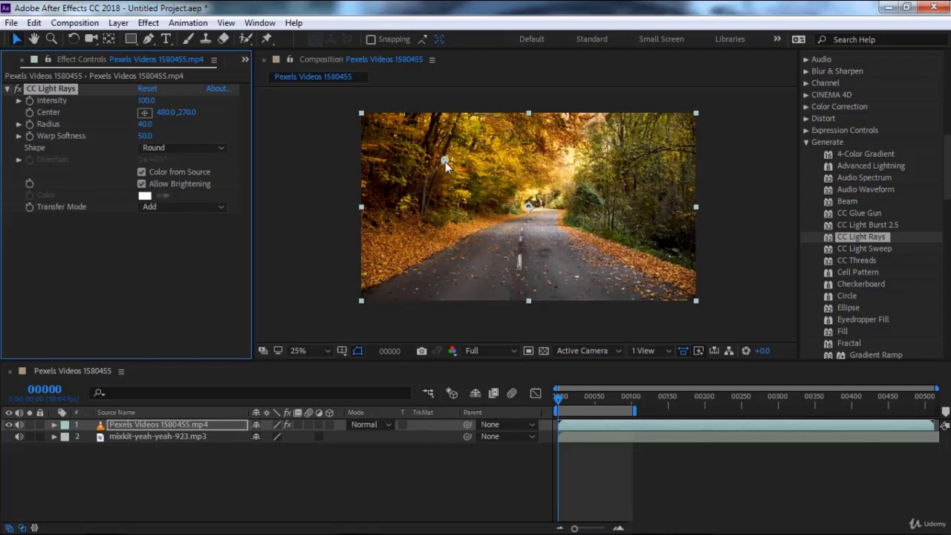
left_click_drag(445, 162, 606, 198)
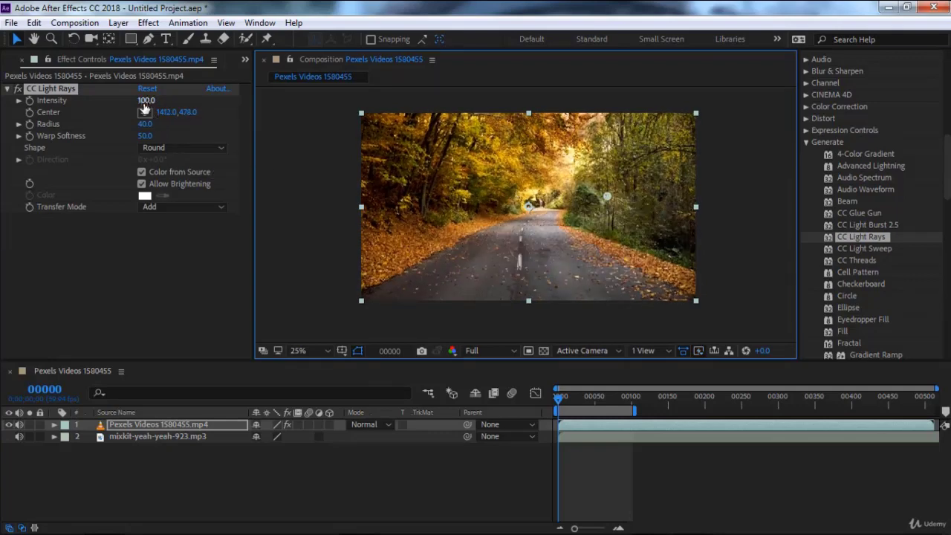
left_click_drag(146, 101, 350, 105)
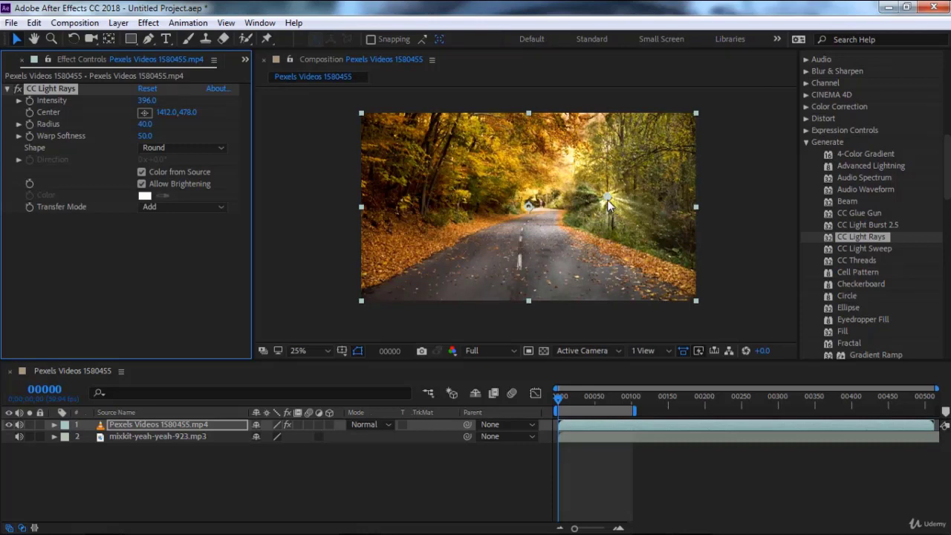
left_click_drag(608, 199, 432, 192)
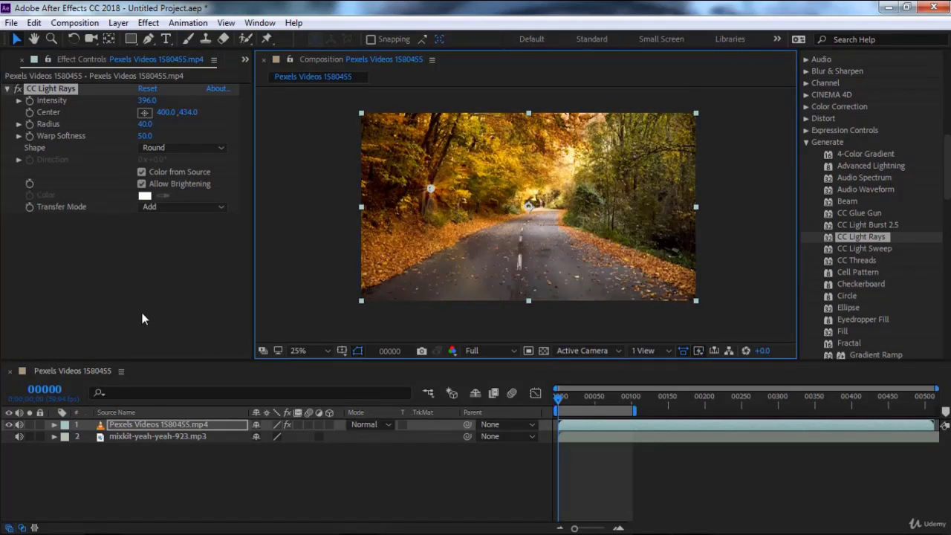
Keyframe the Center moving from left trees at frame 0 to right trees at frame 100, then preview.
left_click(30, 113)
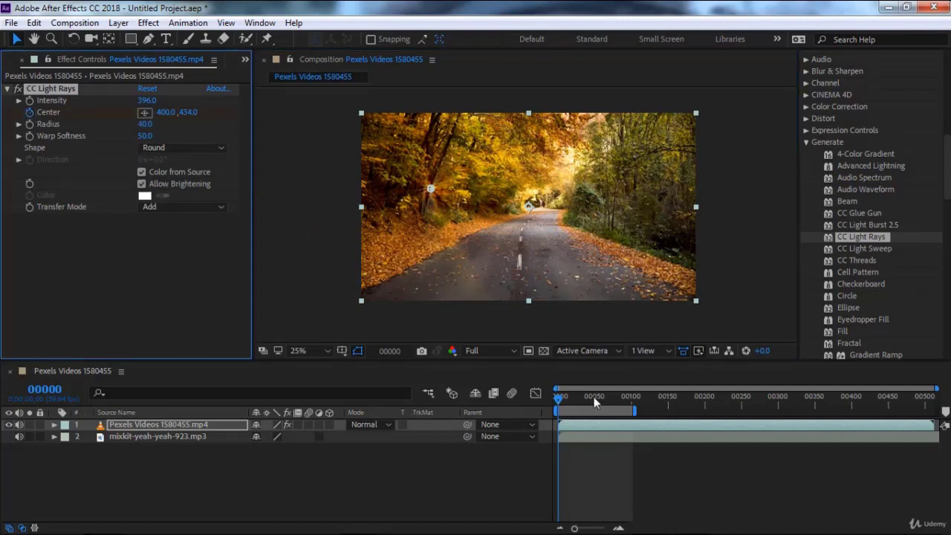
left_click_drag(559, 398, 625, 395)
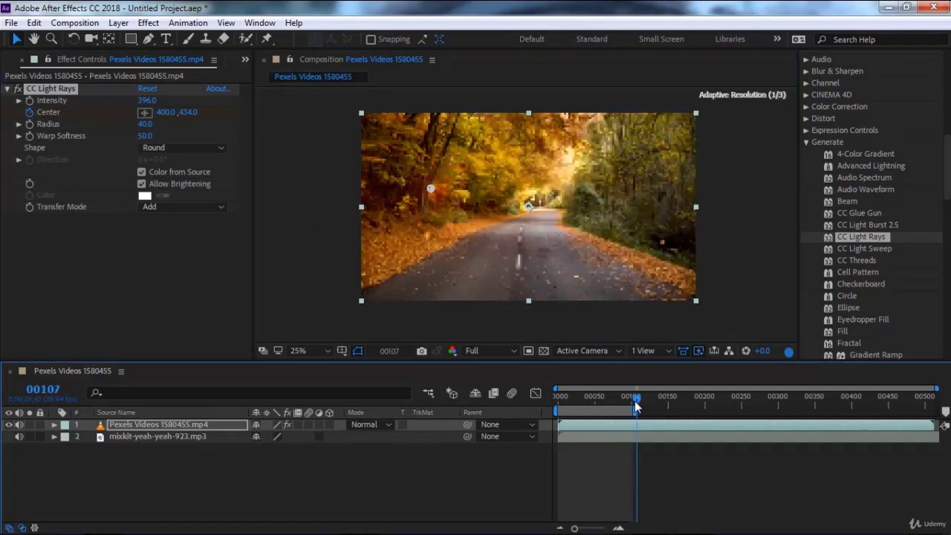
left_click_drag(431, 189, 645, 192)
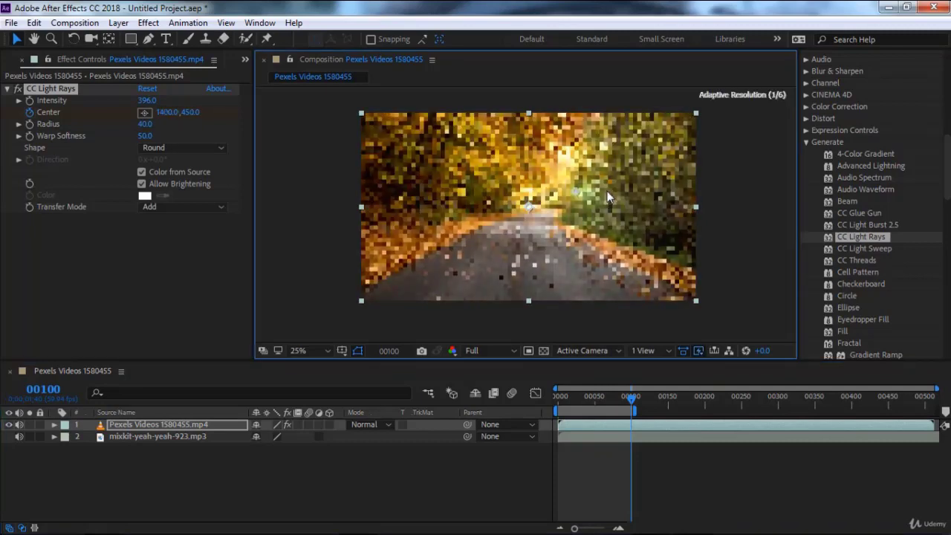
left_click_drag(589, 393, 528, 396)
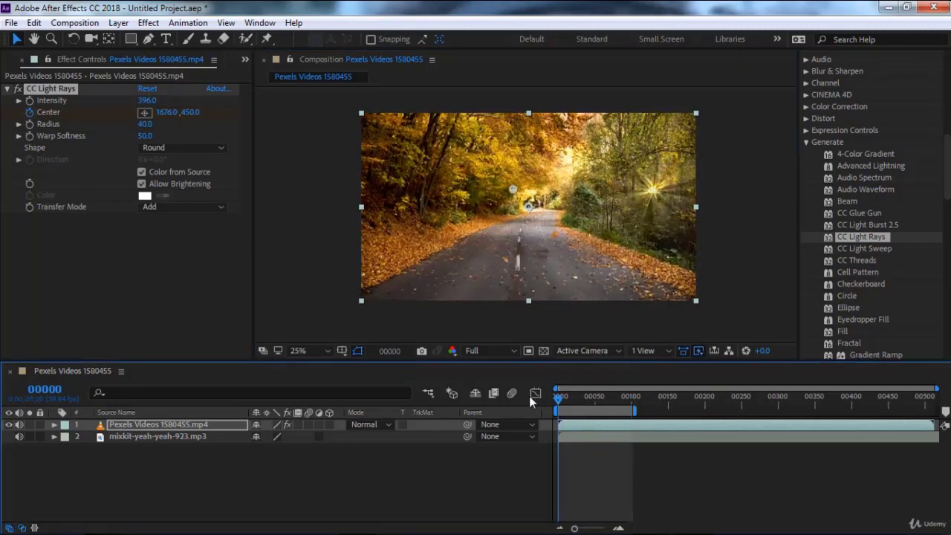
key("space")
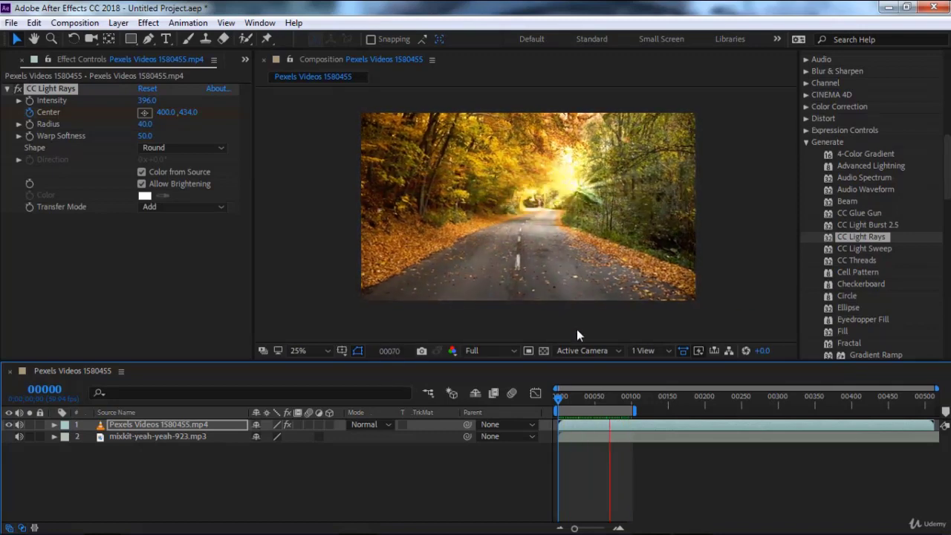
left_click(589, 399)
key("space")
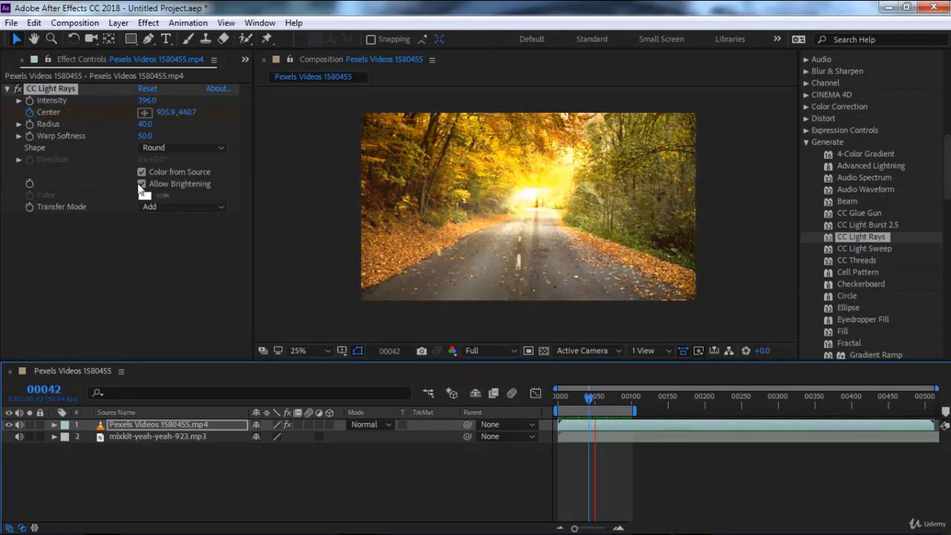
left_click(45, 92)
Remove CC Light Rays and add a new text layer reading 'Computer'.
key("Delete")
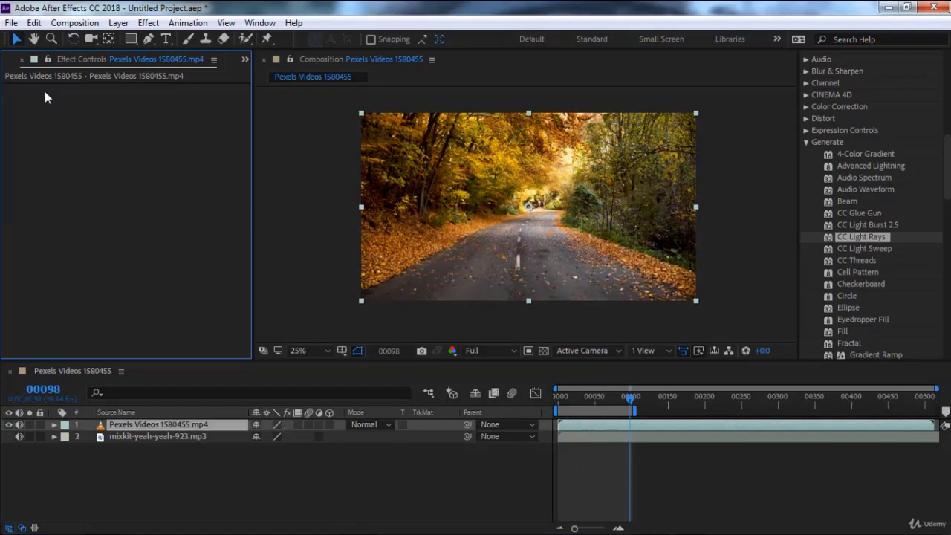
right_click(239, 475)
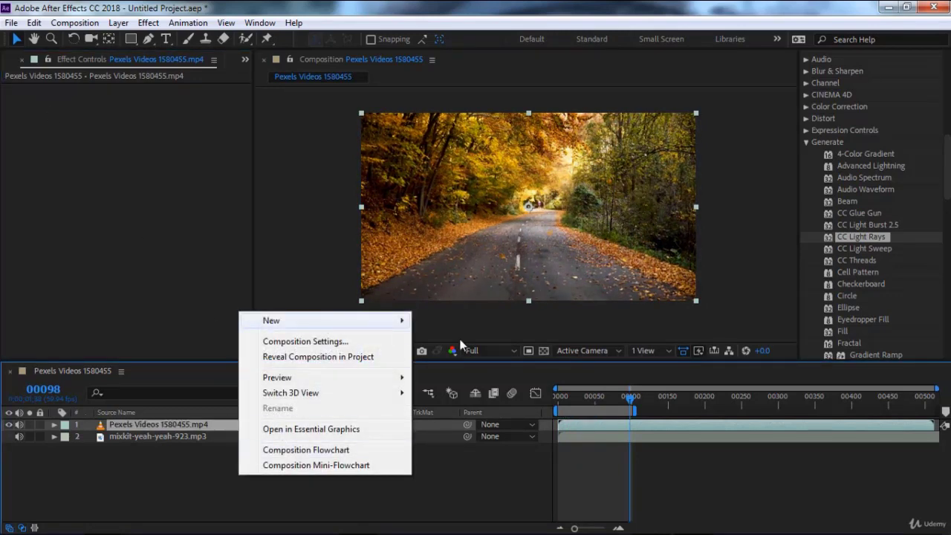
mouse_move(331, 320)
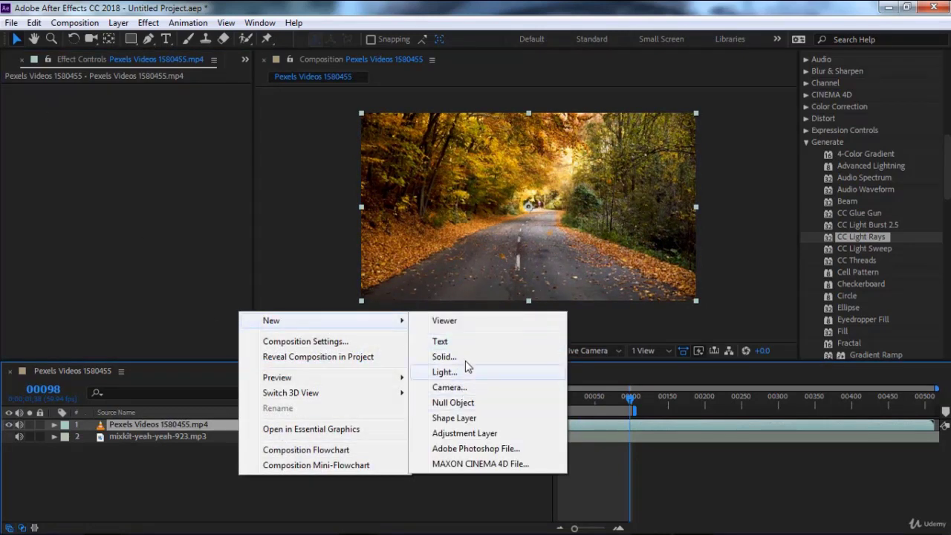
left_click(454, 343)
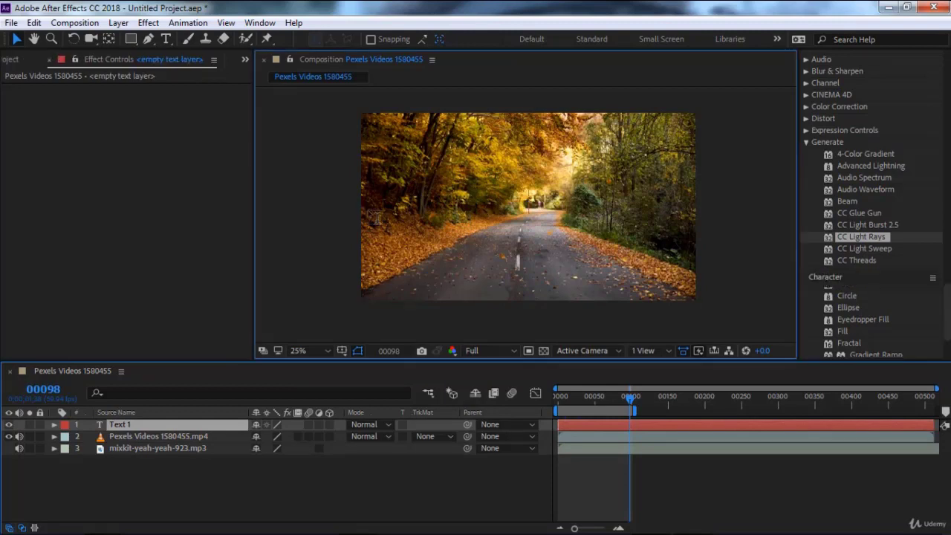
type("Computer")
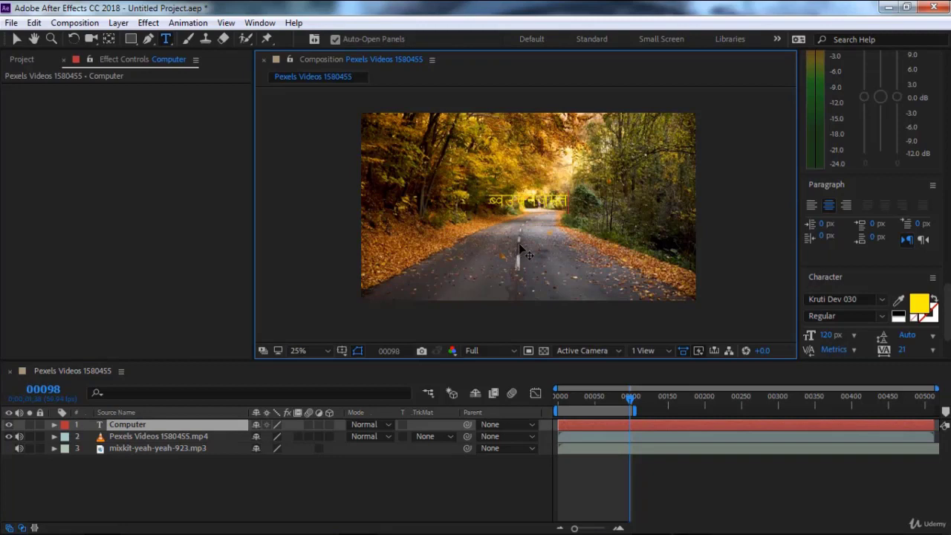
Select the 'Computer' text and browse the font family list in the Character panel.
key("ctrl+a")
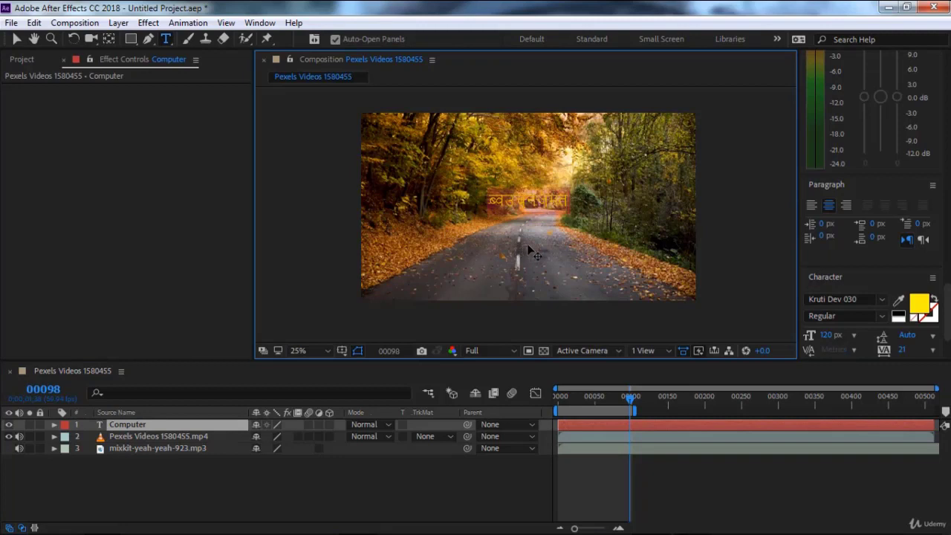
left_click(881, 299)
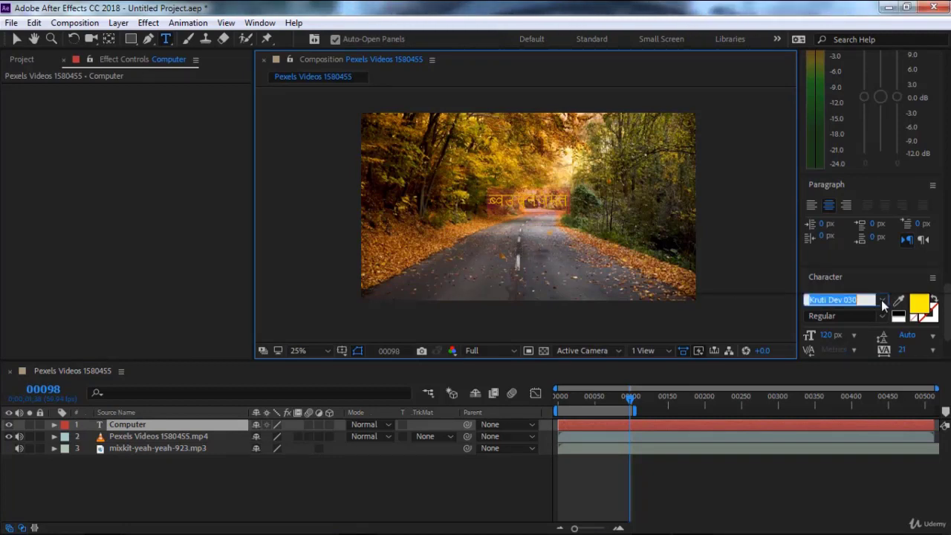
left_click(885, 307)
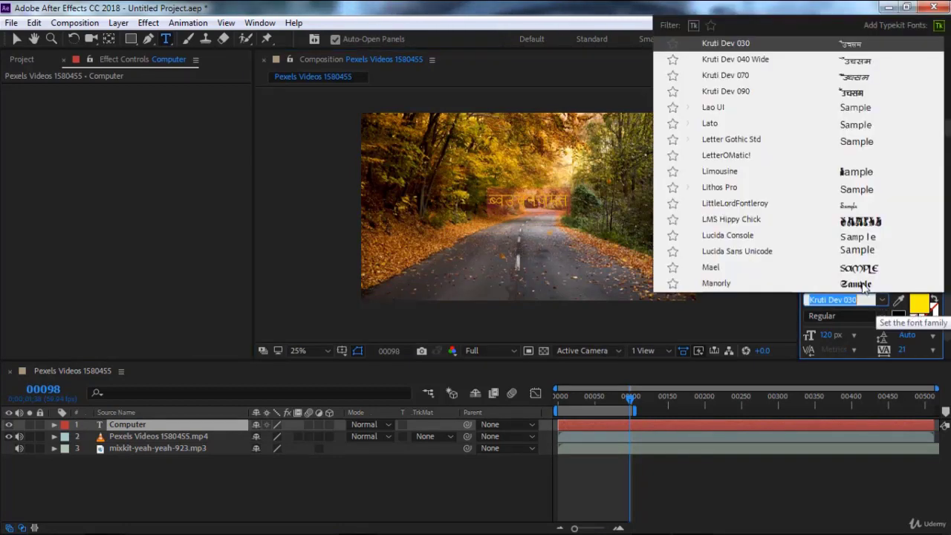
scroll(816, 229, "up", 1)
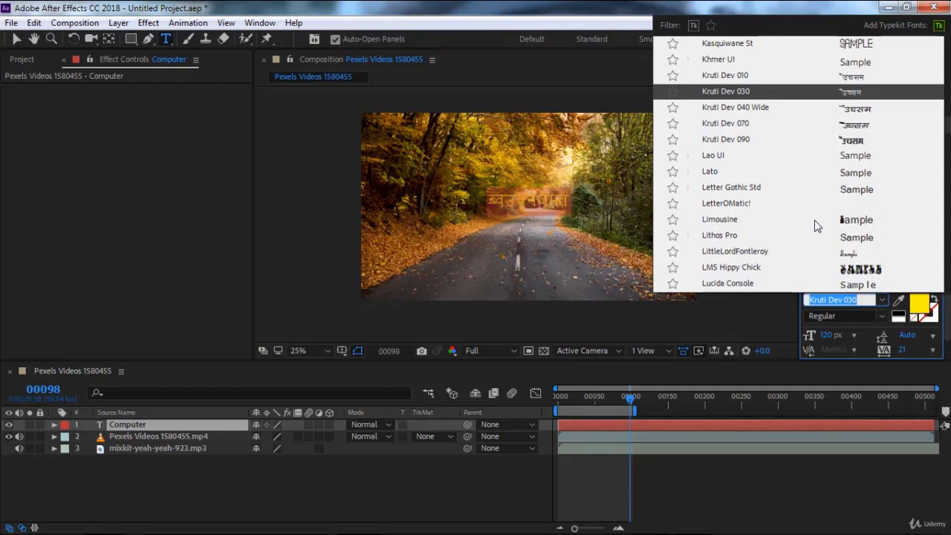
scroll(815, 226, "up", 5)
scroll(810, 119, "up", 10)
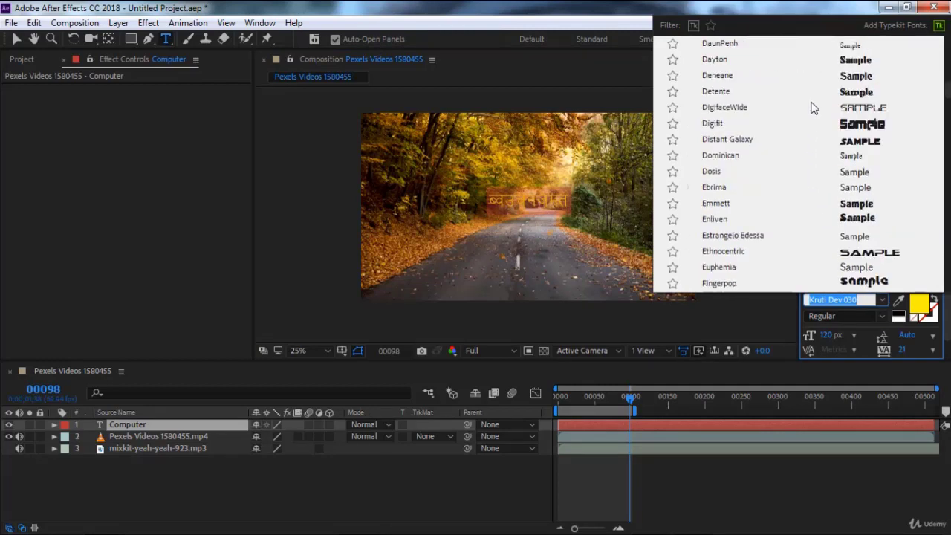
scroll(817, 104, "up", 4)
Set the Computer title in Coolsville, colour it blue (0018FF) and enlarge it to 191 px.
left_click(859, 108)
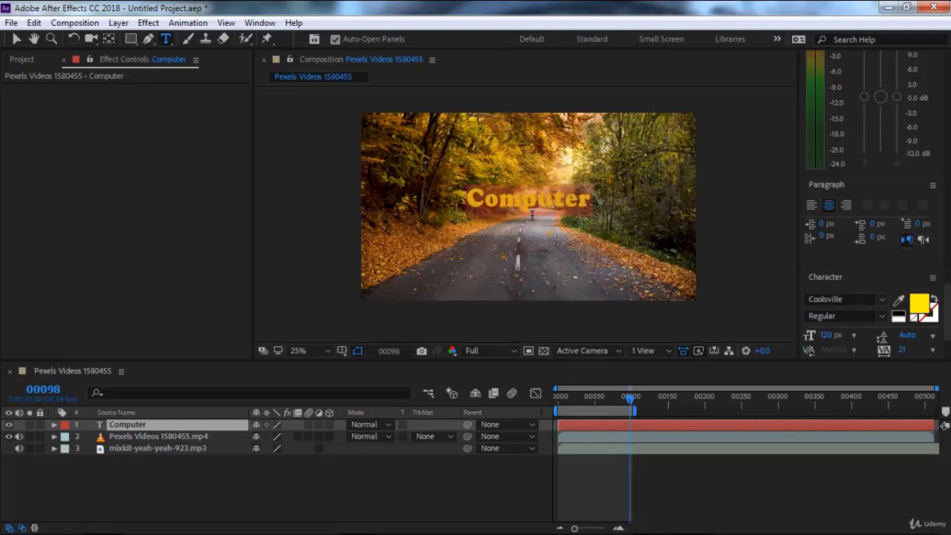
left_click(533, 204)
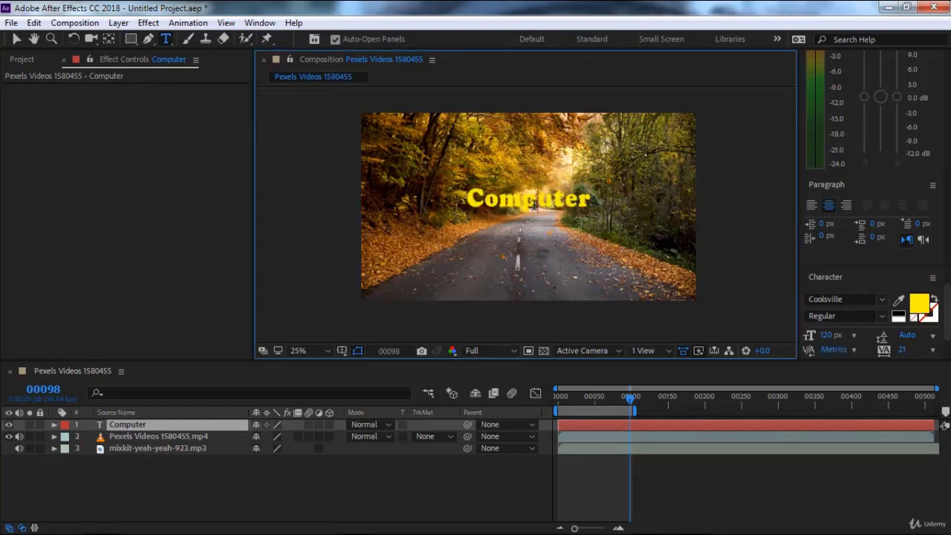
left_click(920, 303)
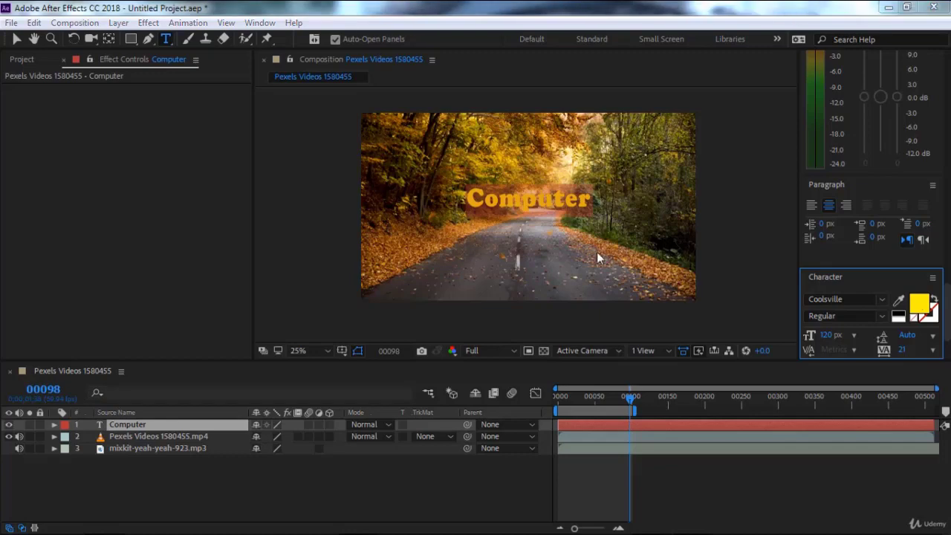
left_click(653, 332)
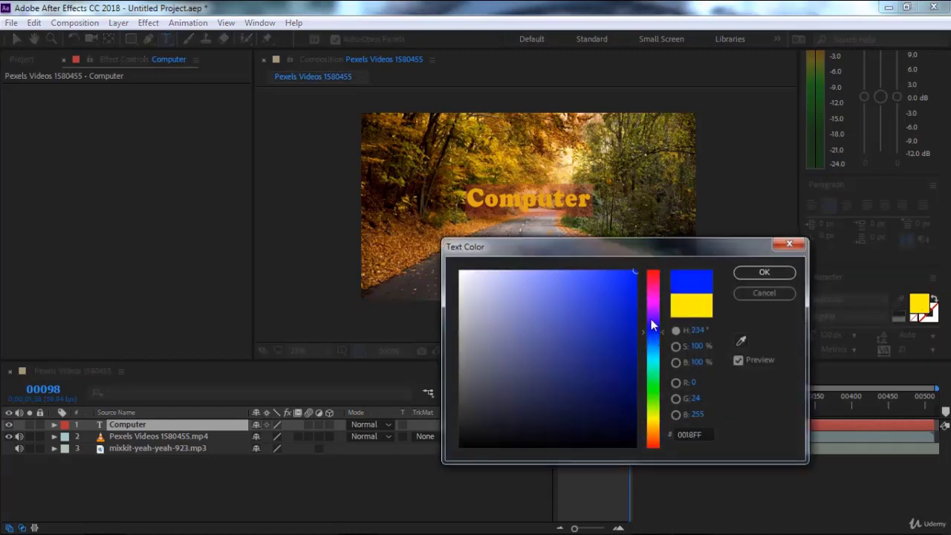
left_click(766, 277)
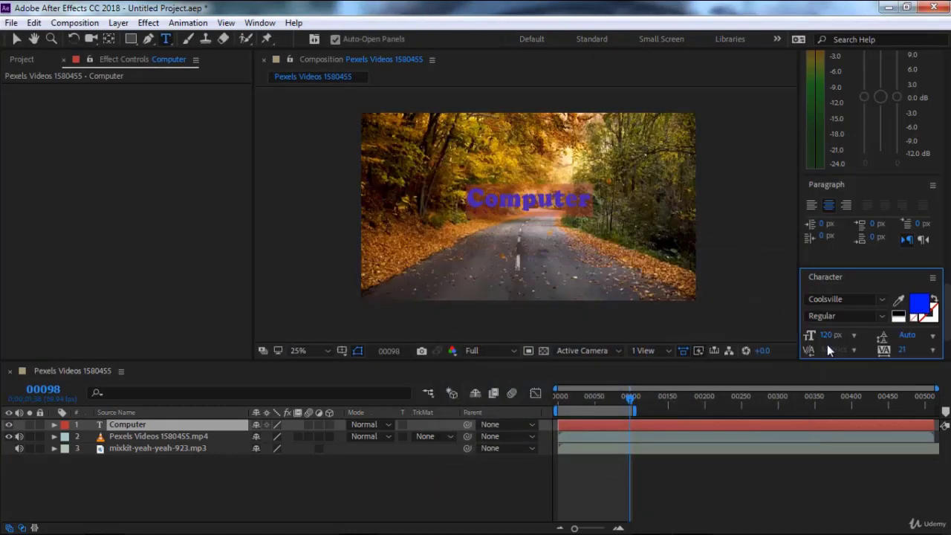
left_click_drag(825, 335, 843, 335)
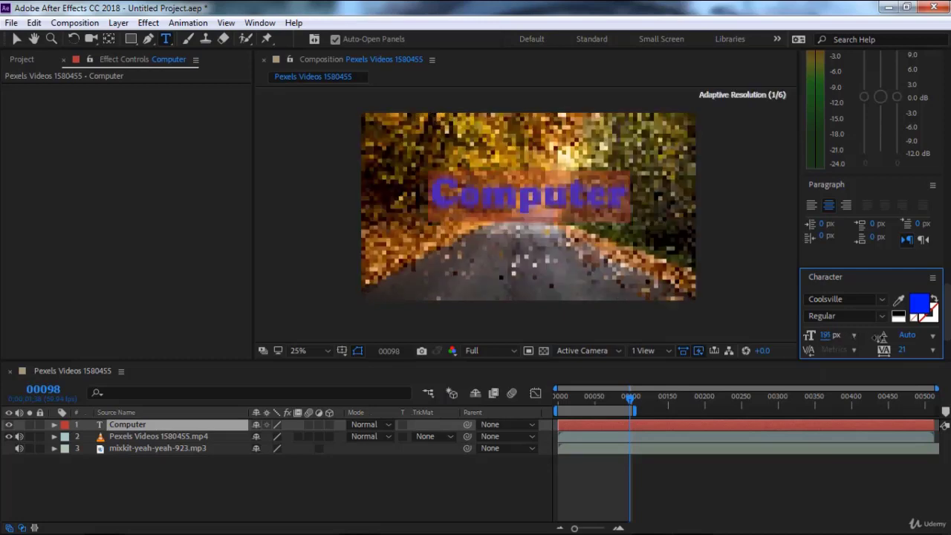
left_click(17, 39)
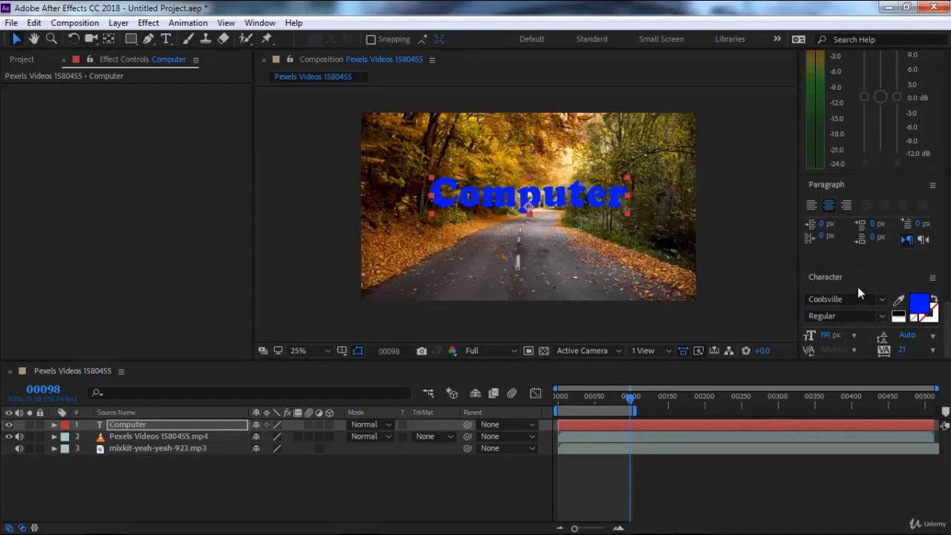
Apply CC Light Rays to the Computer layer and move its centre below the text.
scroll(858, 286, "down", 10)
scroll(857, 286, "down", 10)
scroll(857, 286, "up", 3)
scroll(857, 286, "up", 3)
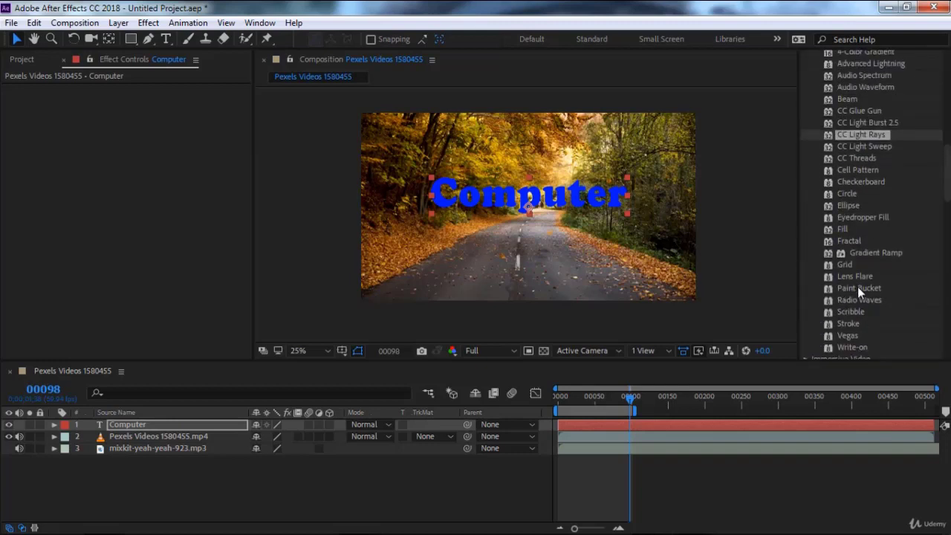
scroll(857, 286, "up", 2)
double_click(853, 166)
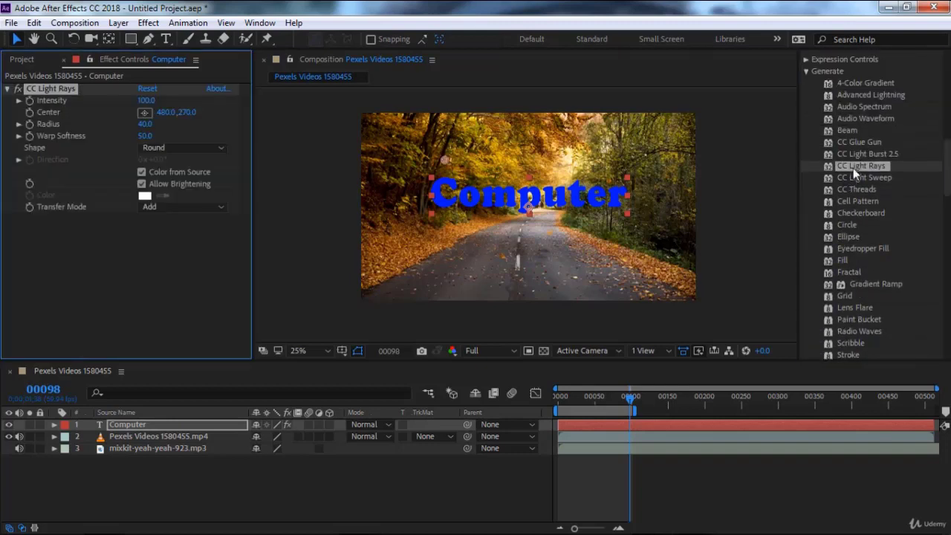
left_click_drag(444, 159, 439, 200)
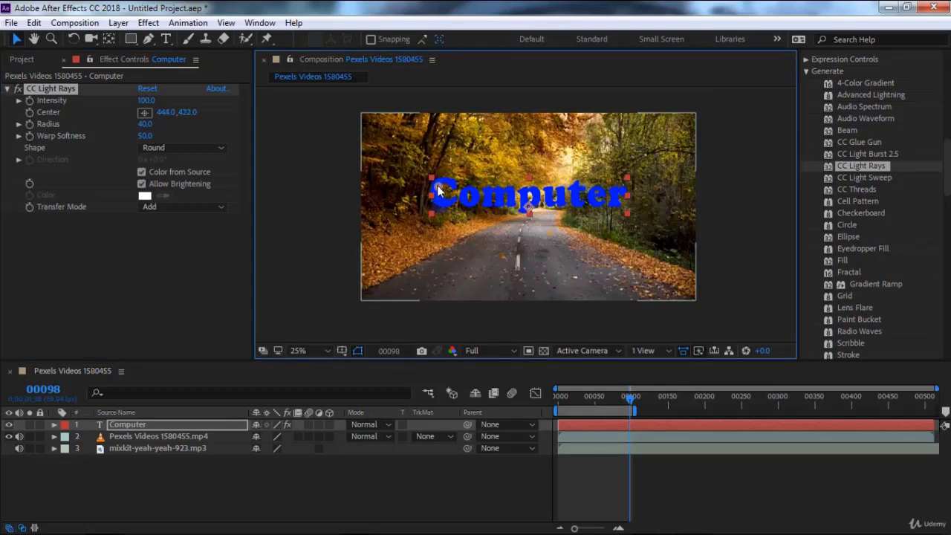
Set Radius 195 and Warp Softness 99, make the rays white, and place the origin at Computer's left end.
left_click(145, 125)
left_click_drag(148, 131, 259, 132)
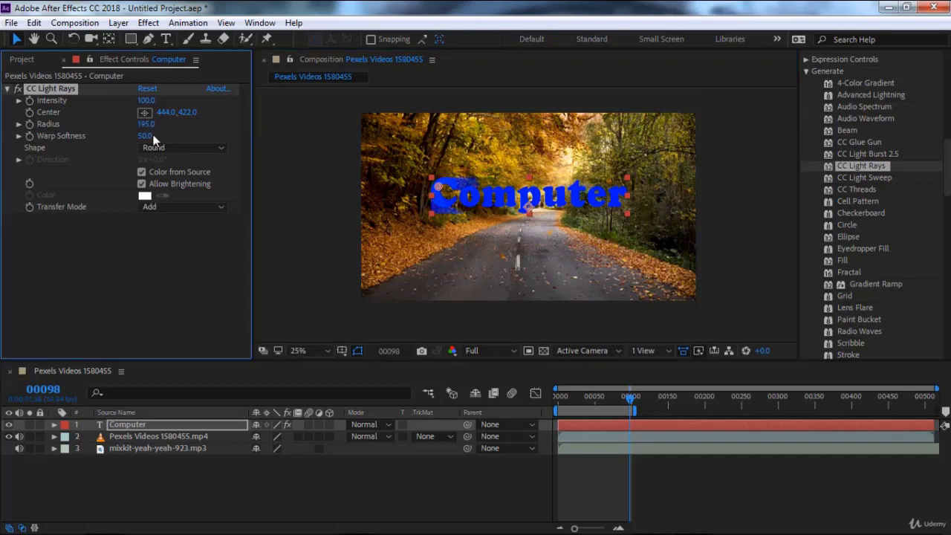
left_click_drag(188, 136, 195, 137)
left_click_drag(592, 402, 519, 404)
mouse_move(440, 188)
left_mouse_down()
mouse_move(469, 201)
mouse_move(624, 204)
mouse_move(562, 206)
left_mouse_up()
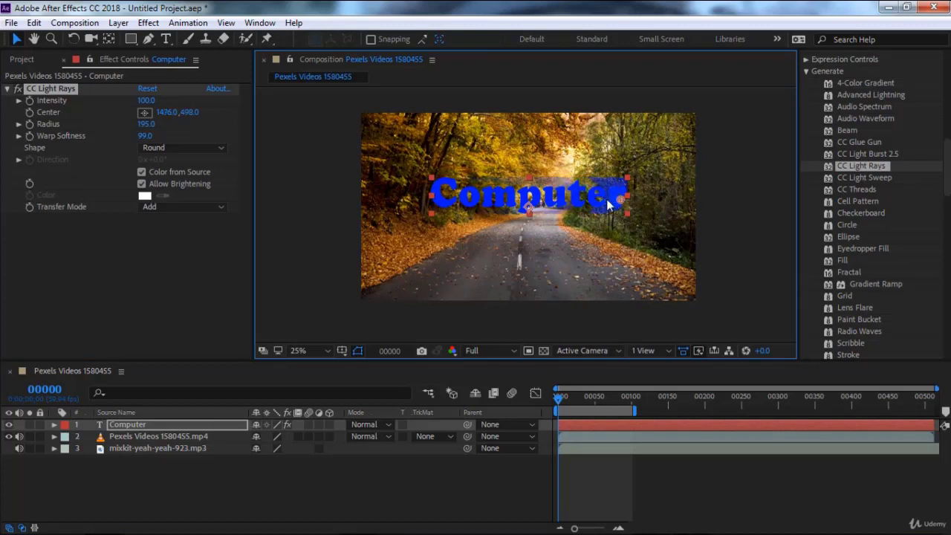
left_click(142, 185)
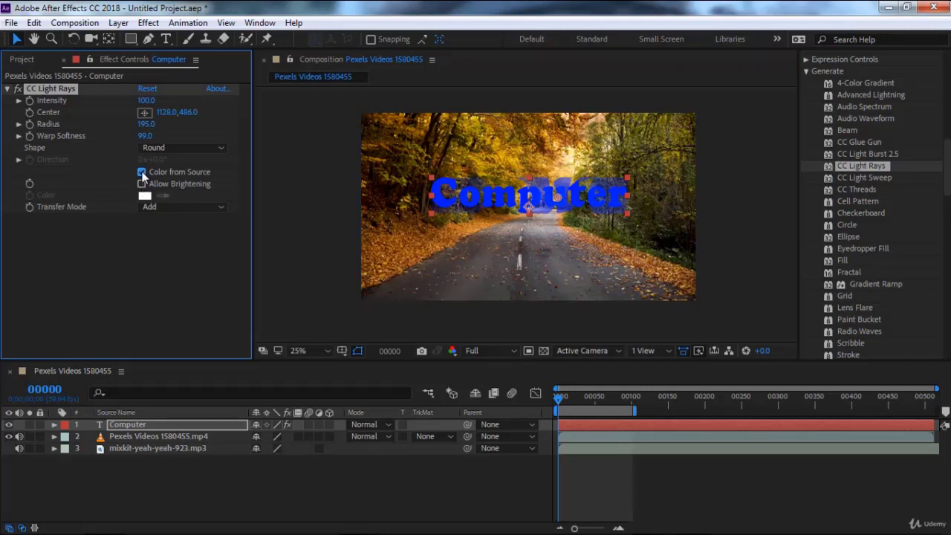
left_click(142, 173)
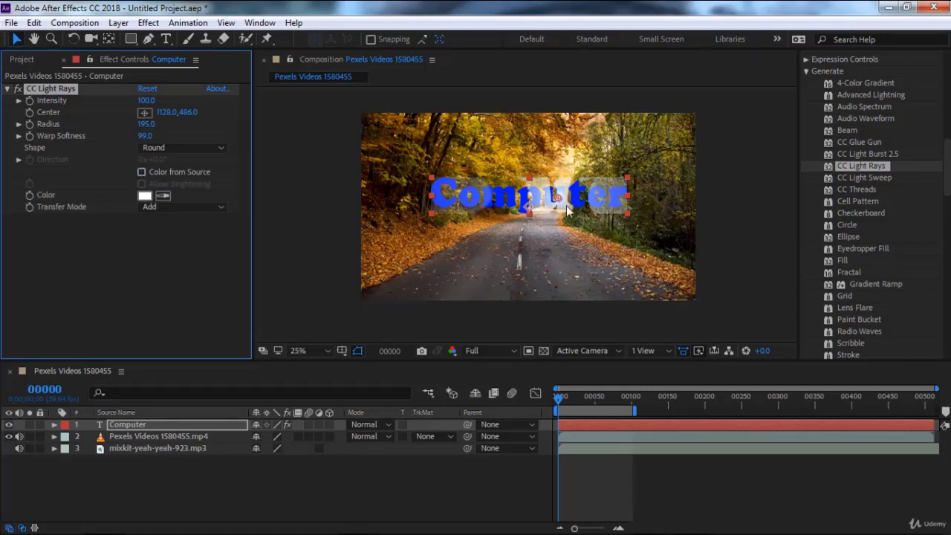
mouse_move(557, 198)
left_mouse_down()
mouse_move(435, 192)
mouse_move(437, 200)
left_mouse_up()
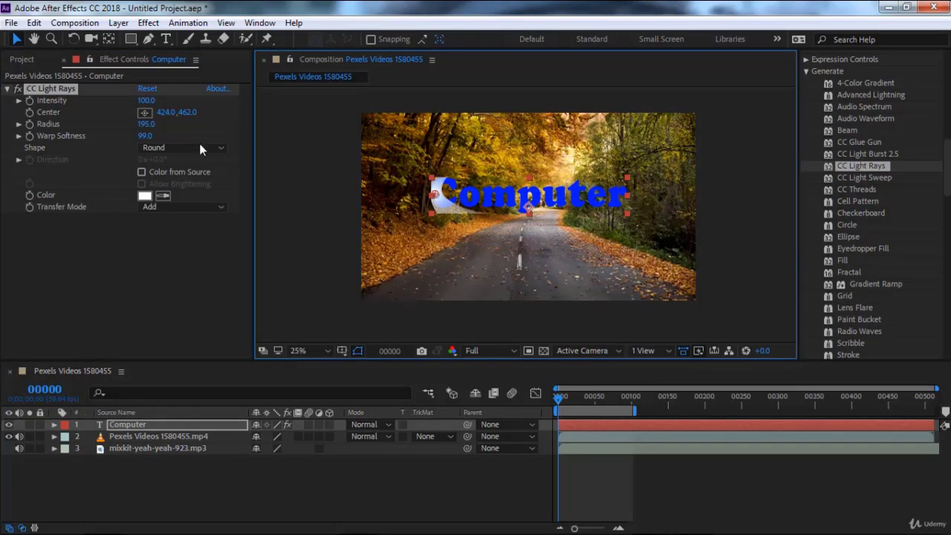
Keyframe the ray centre moving to Computer's right end at frame 96, with Radius 258.
left_click(29, 112)
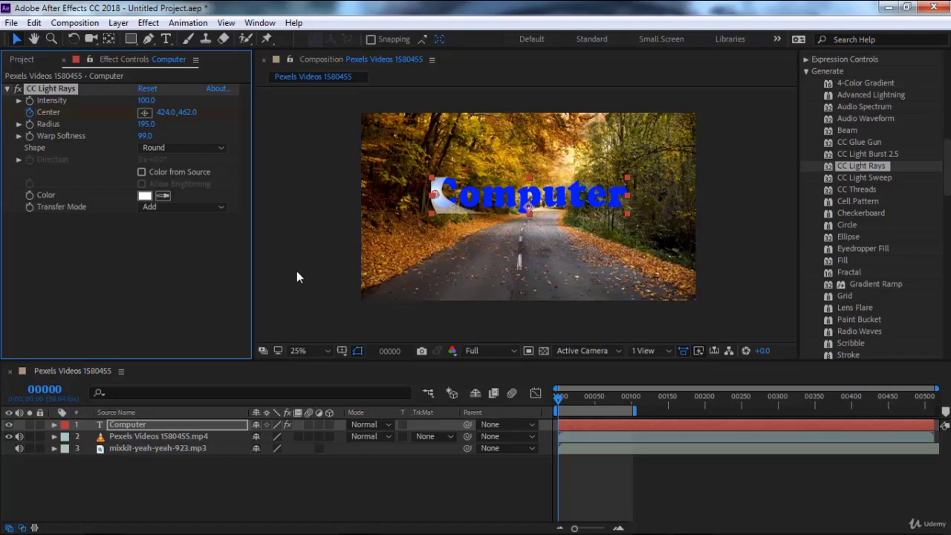
left_click(630, 401)
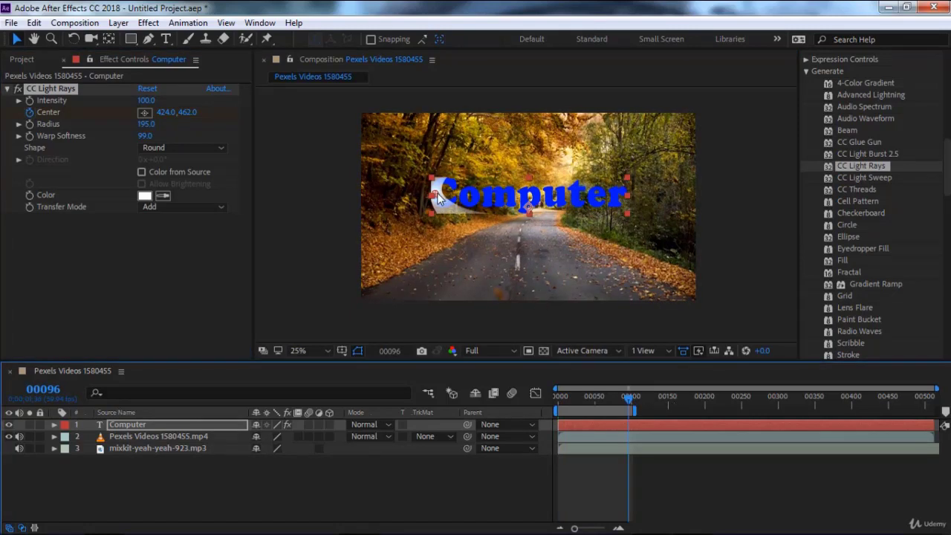
left_click_drag(436, 193, 638, 195)
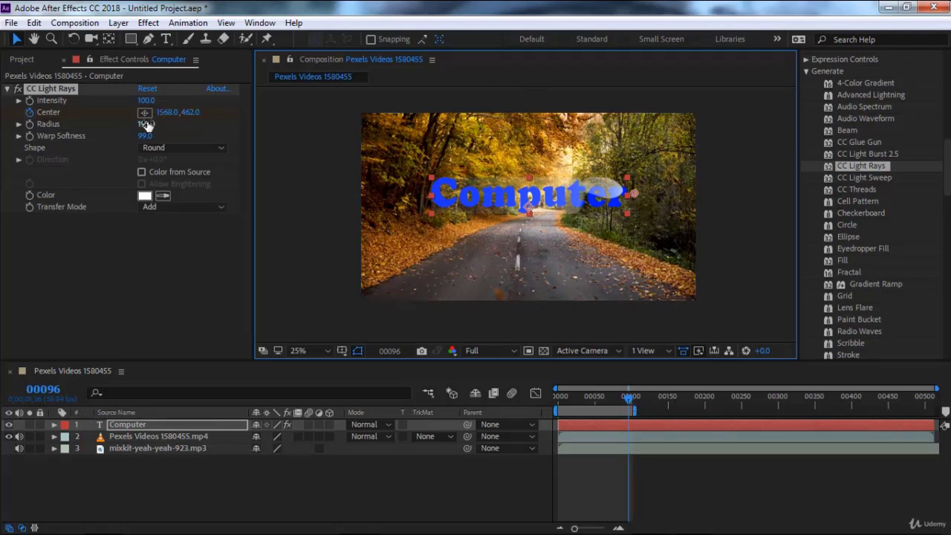
left_click_drag(149, 124, 194, 126)
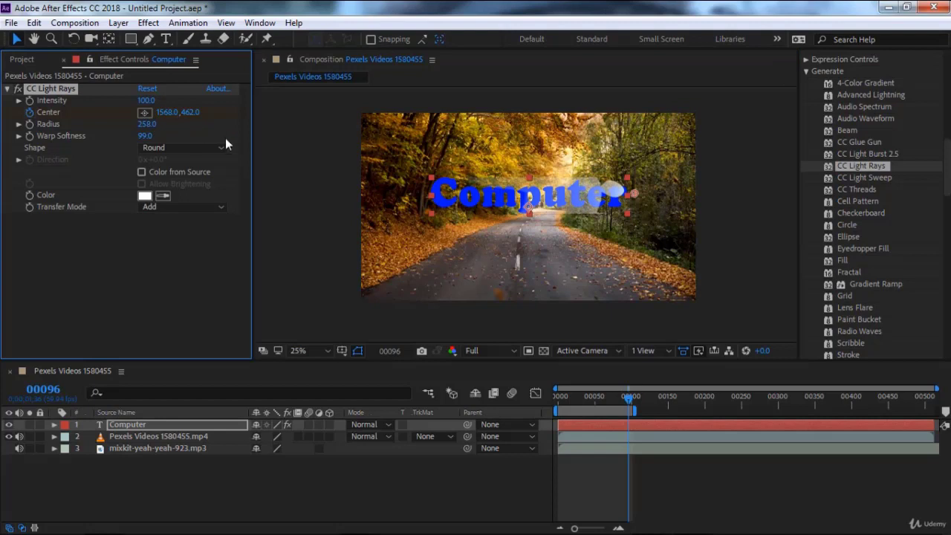
Preview the ray animation from the first frame, then select the Light Rays effect at frame 64.
left_click_drag(629, 402, 547, 396)
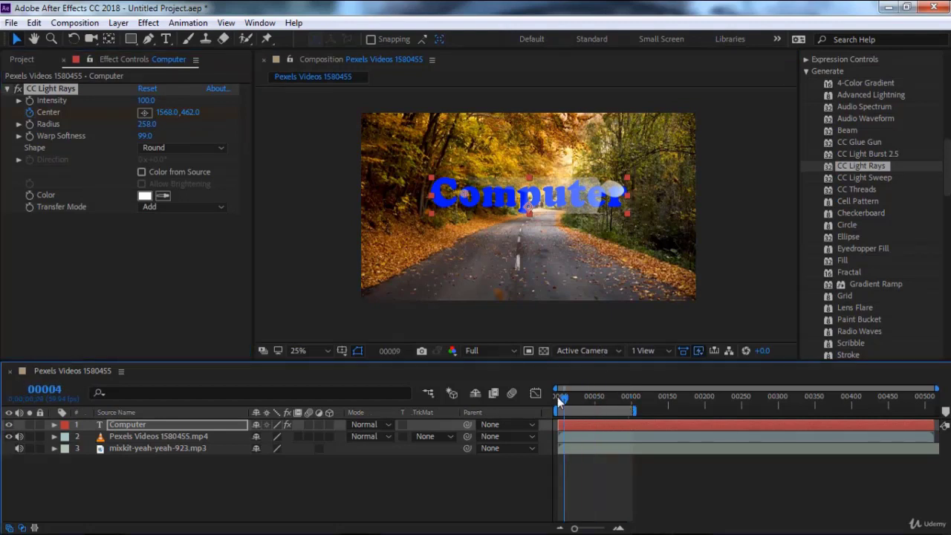
key("space")
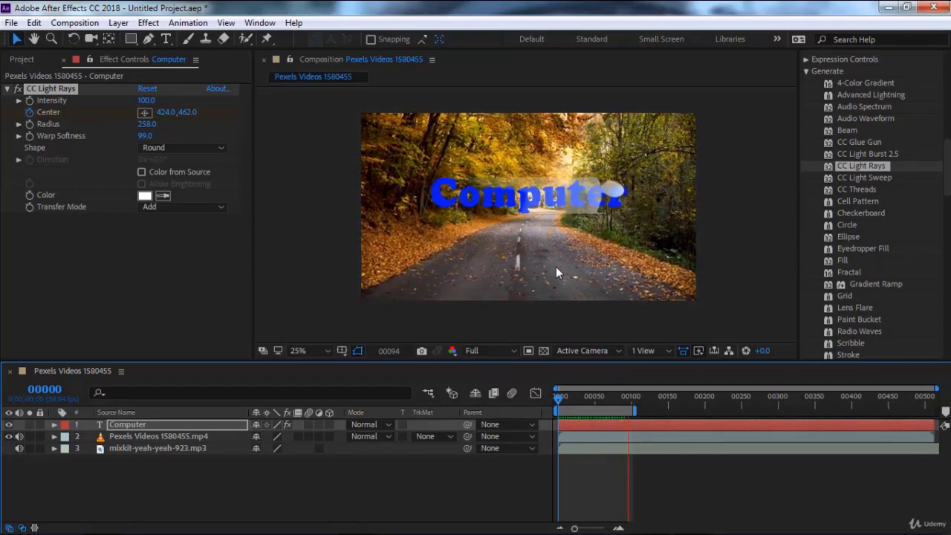
left_click(555, 270)
left_click_drag(586, 395, 604, 396)
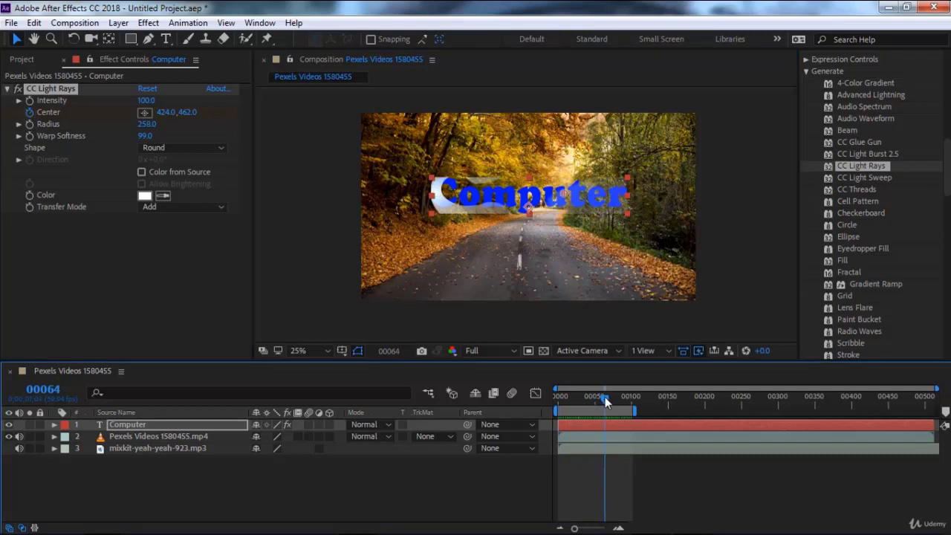
left_click(49, 88)
Delete CC Light Rays and apply CC Light Sweep to the Computer layer, viewing at 50%.
key("Delete")
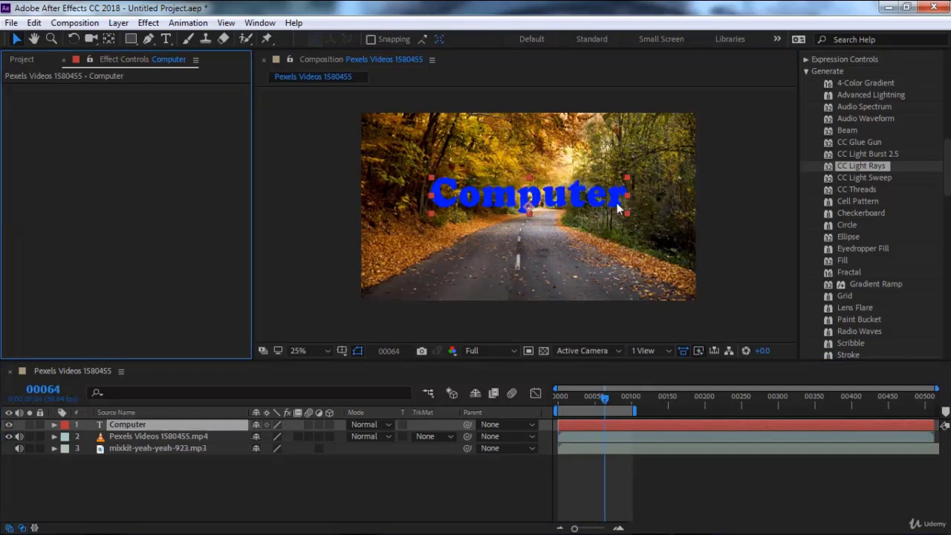
double_click(853, 179)
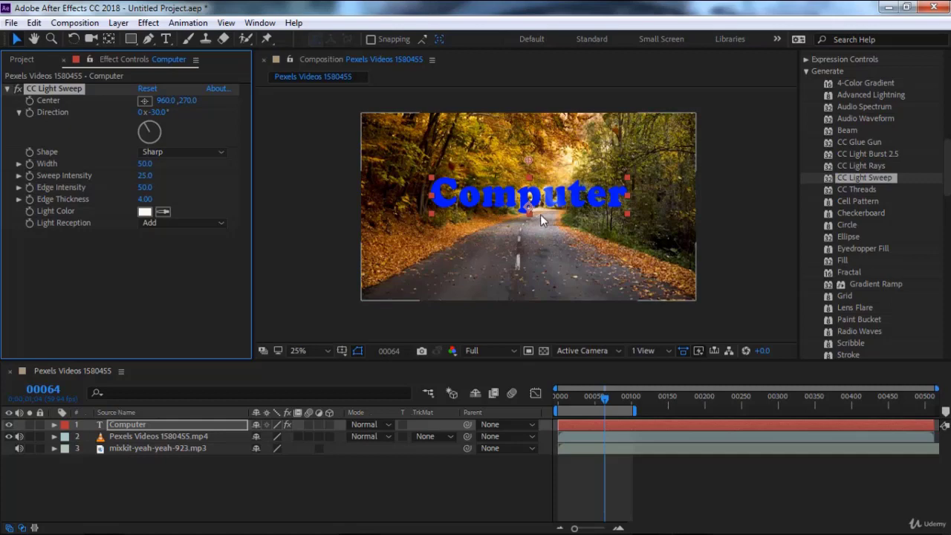
key("period")
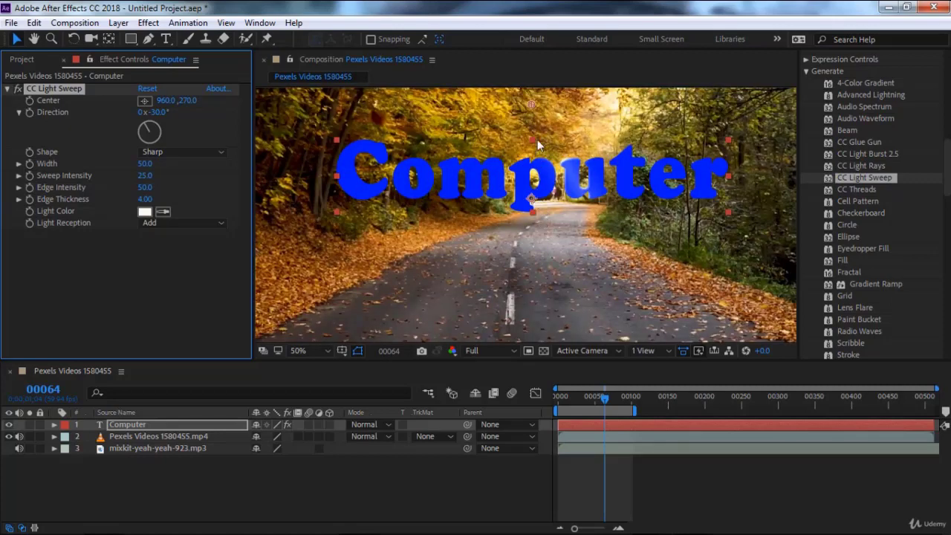
Move the sweep centre left and set Width 117, Sweep Intensity 105 and Edge Thickness 5.50.
mouse_move(529, 104)
left_mouse_down()
mouse_move(325, 112)
mouse_move(721, 118)
mouse_move(336, 96)
mouse_move(392, 101)
left_mouse_up()
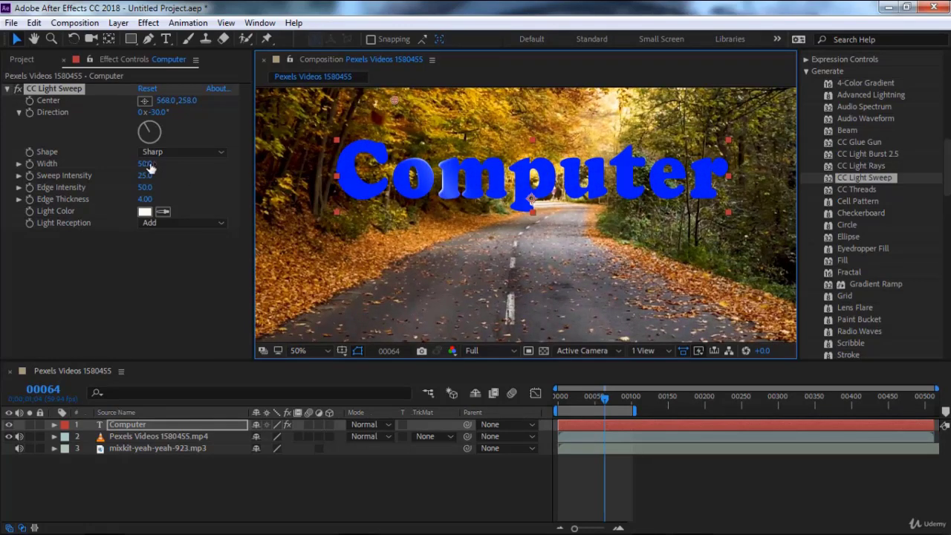
left_click_drag(146, 165, 191, 167)
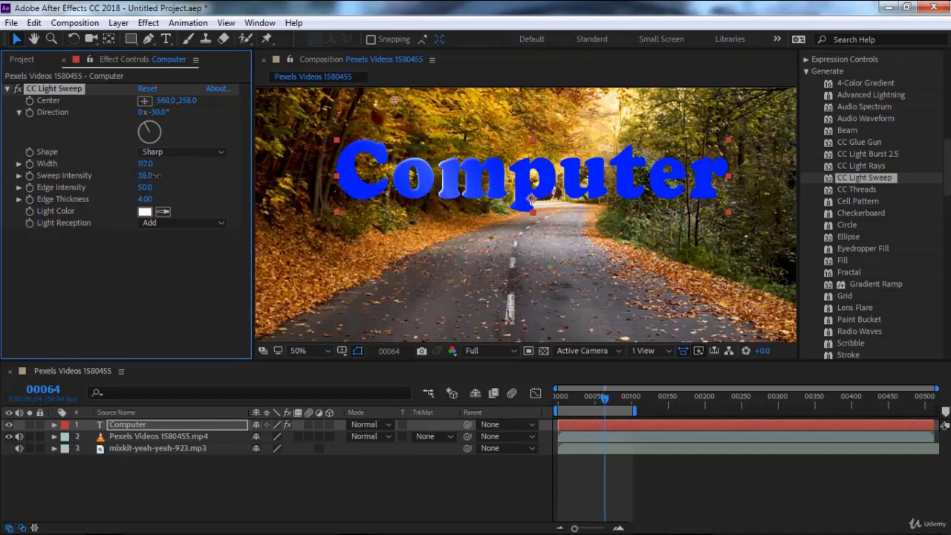
left_click_drag(156, 176, 197, 175)
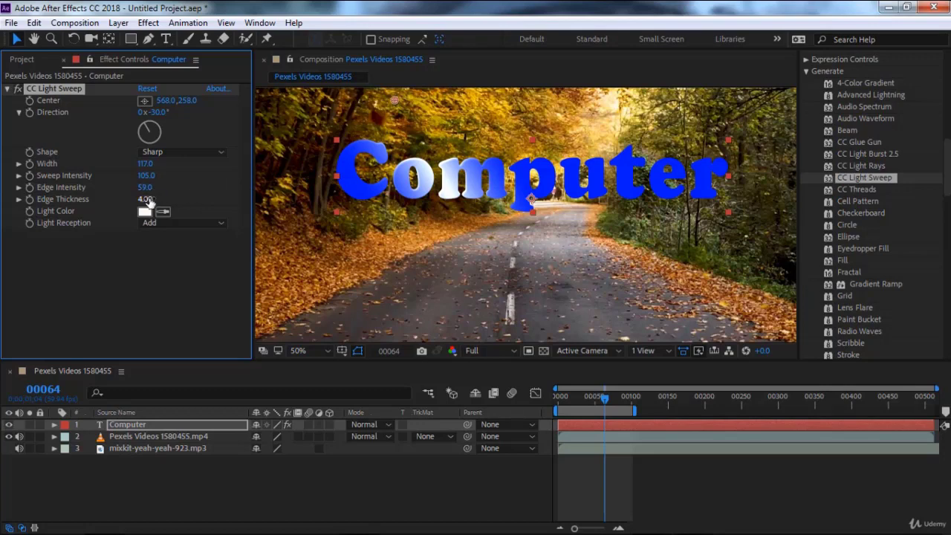
left_click_drag(146, 201, 151, 200)
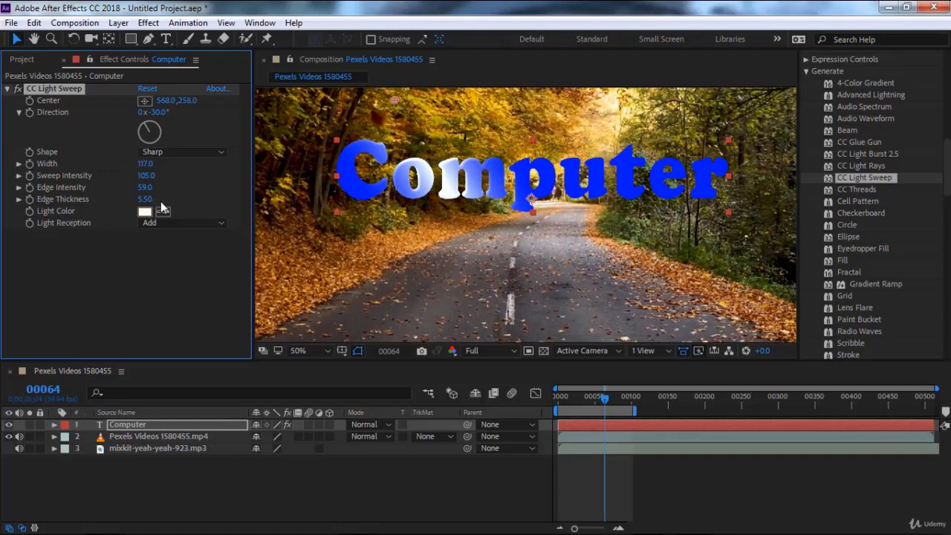
scroll(517, 236, "down", 1)
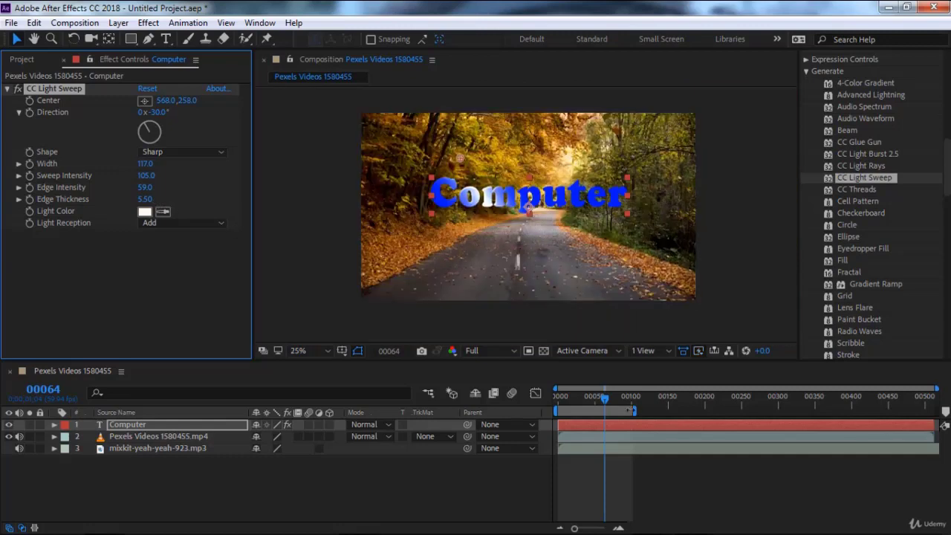
Keyframe the sweep centre from the frame's left at frame 0 to the title's right at frame 213.
left_click_drag(607, 401, 531, 399)
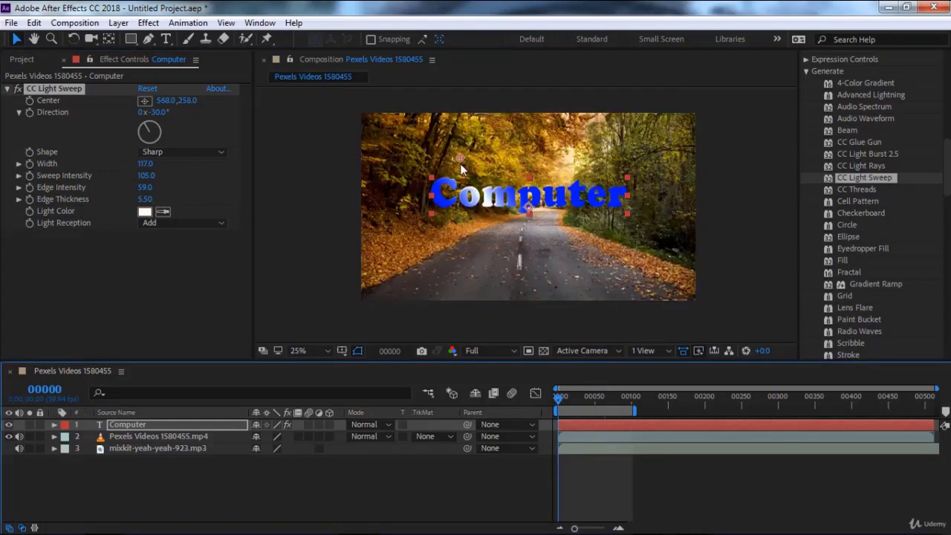
left_click_drag(458, 158, 379, 156)
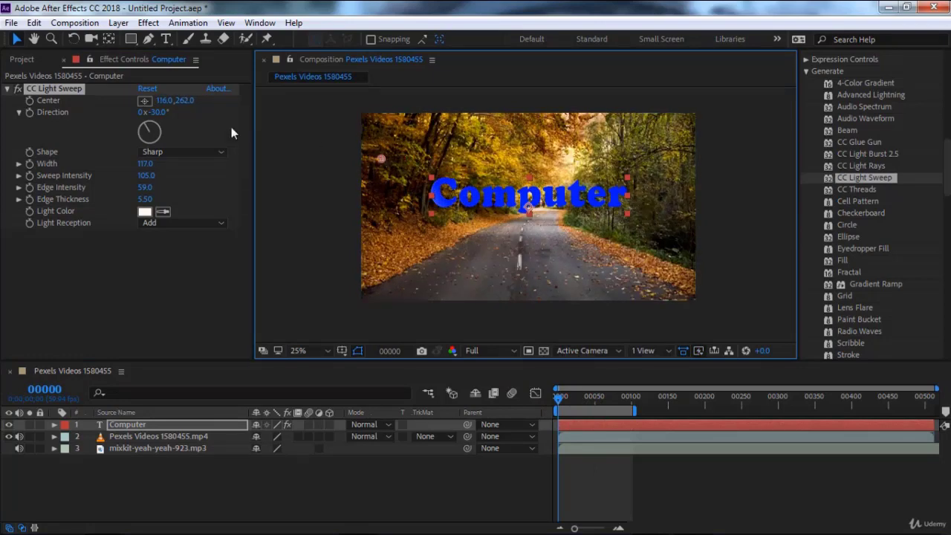
left_click(30, 100)
left_click_drag(621, 398, 714, 398)
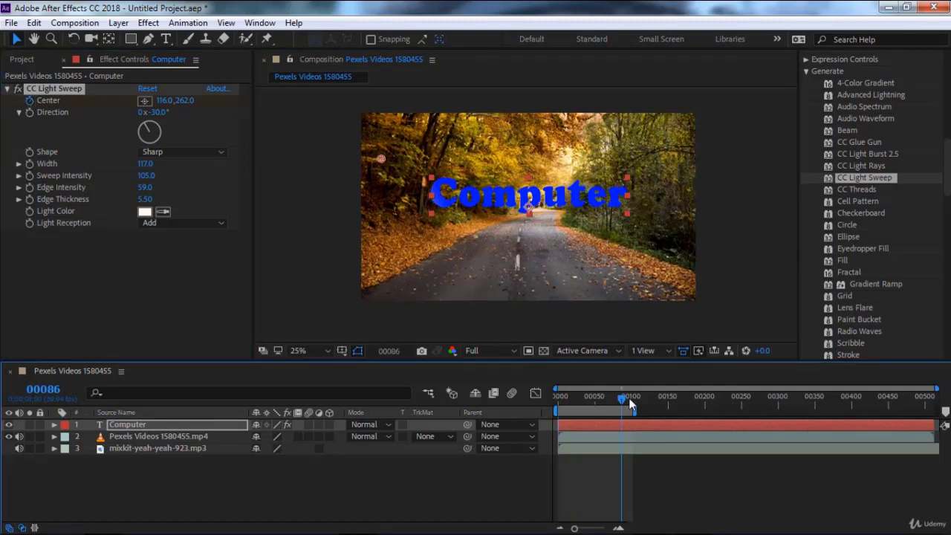
left_click_drag(635, 411, 723, 411)
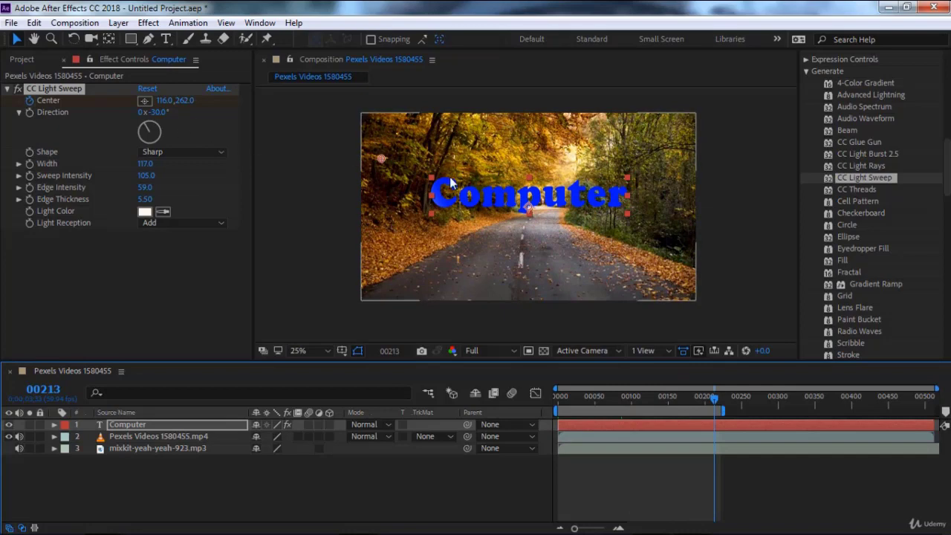
left_click_drag(381, 160, 649, 165)
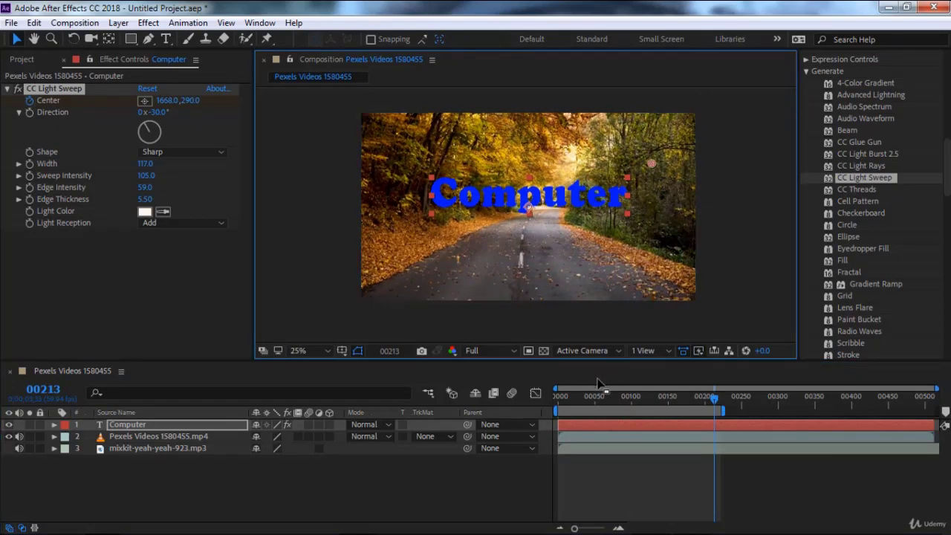
Preview the sweep from the first frame, scrub to frame 106, and select CC Light Sweep.
left_click_drag(601, 396, 544, 398)
key("ctrl+z")
key("space")
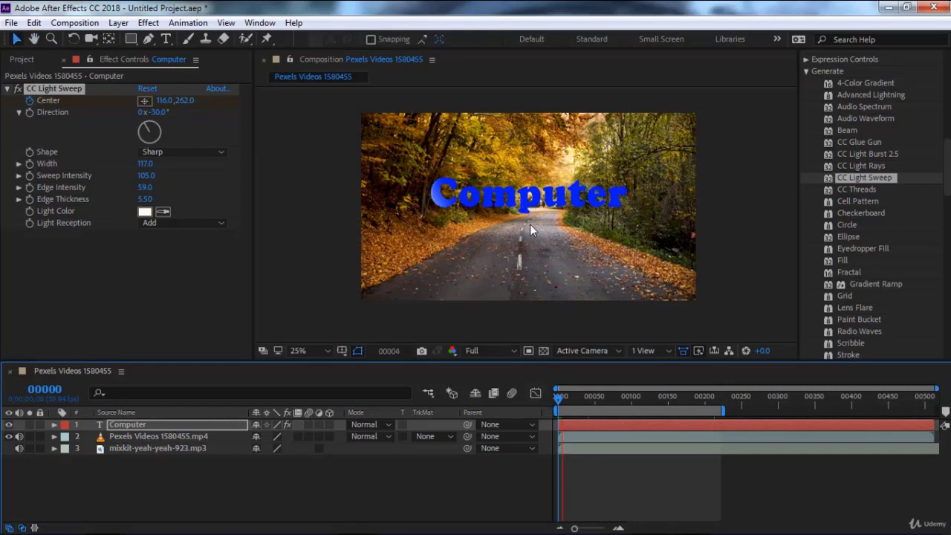
scroll(529, 224, "up", 2)
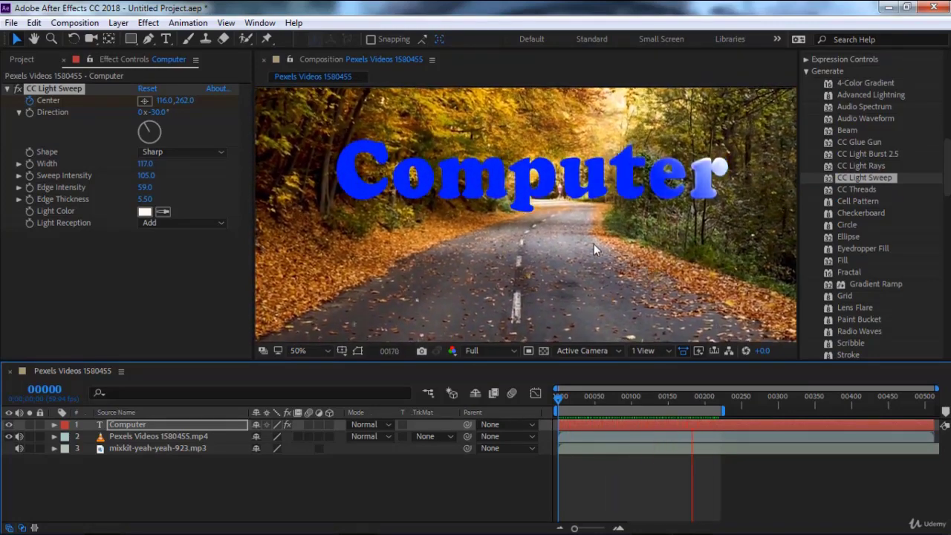
left_click_drag(578, 399, 636, 399)
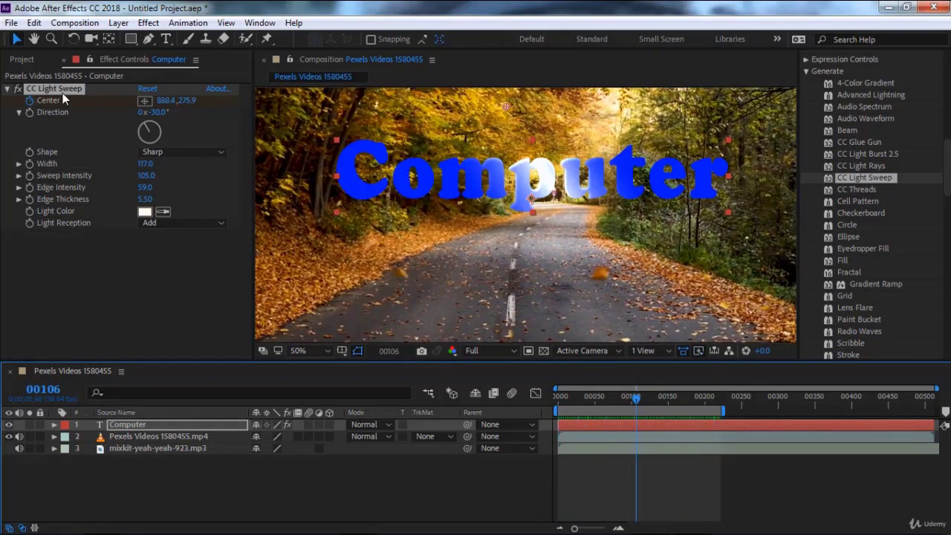
left_click(63, 92)
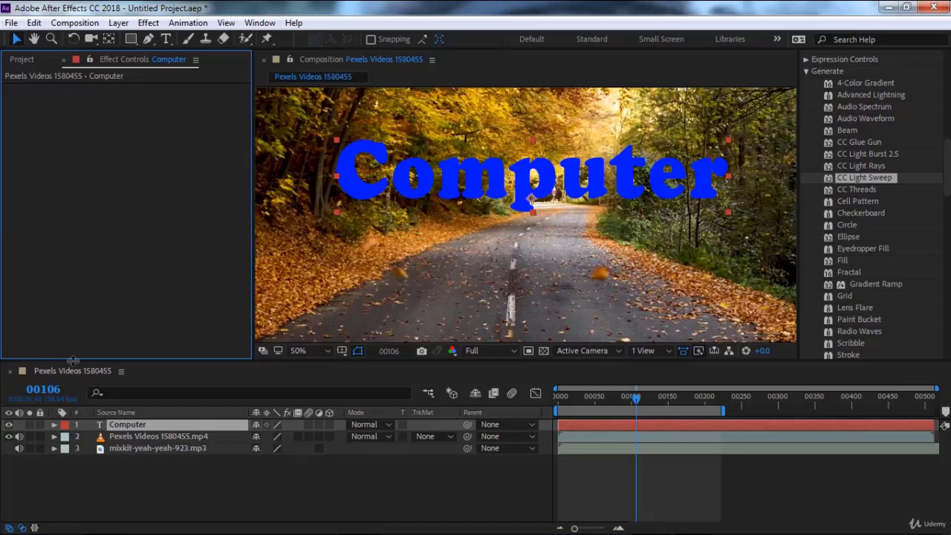
Move the Computer title below the road video and apply CC Threads to the video.
left_click_drag(158, 424, 157, 445)
left_click(157, 425)
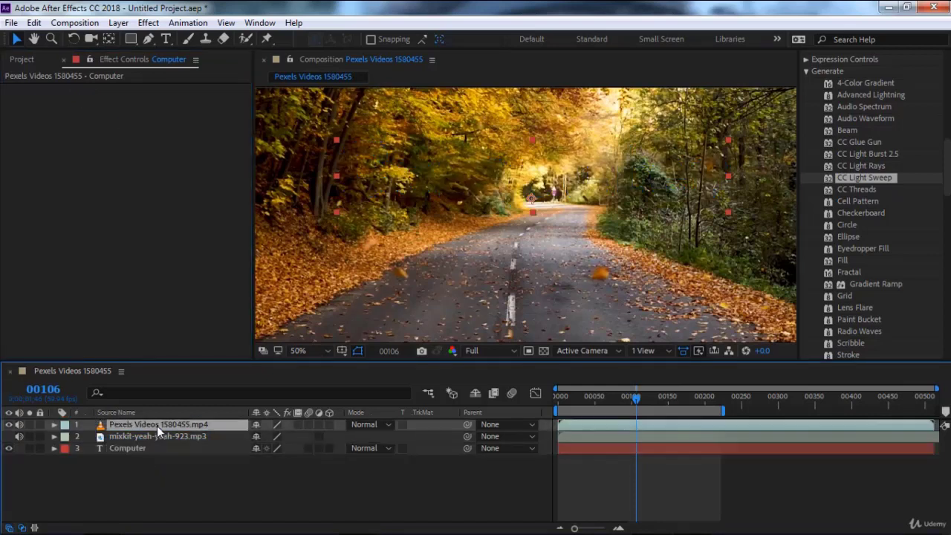
double_click(857, 190)
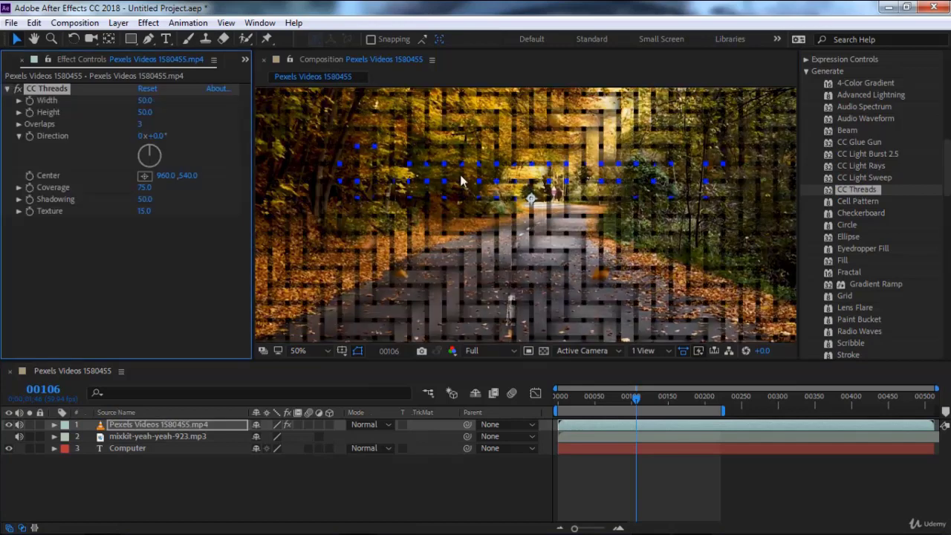
scroll(503, 188, "down", 2)
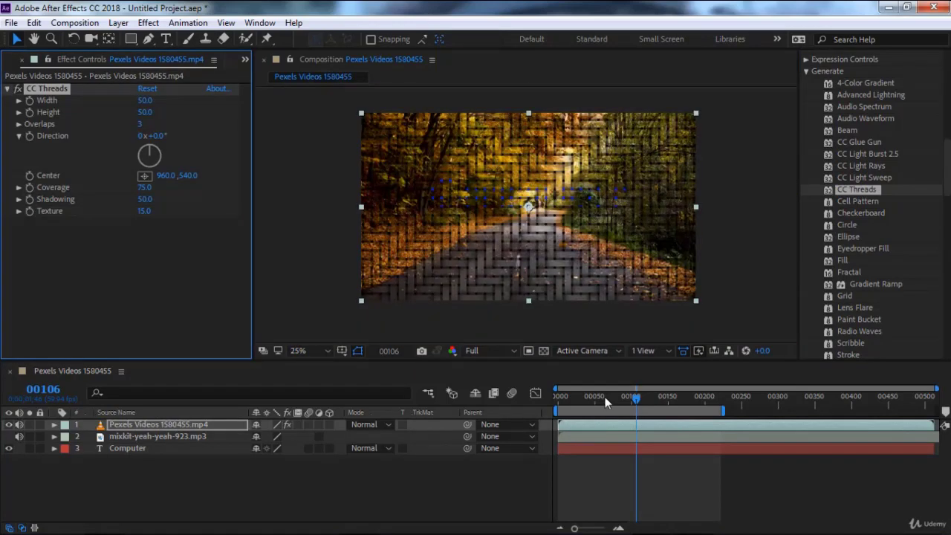
left_click(605, 397)
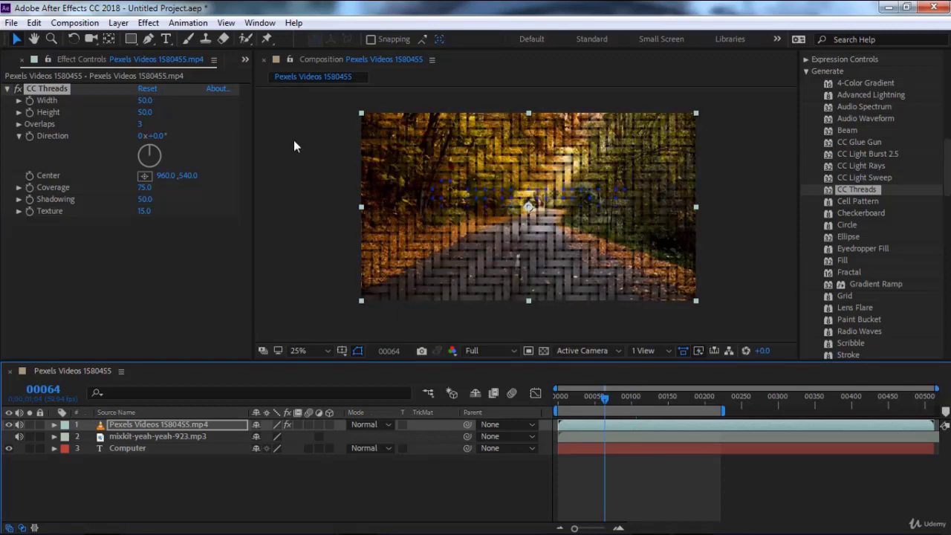
Set the threads Width to 53, Overlaps to 14 and raise Coverage to 75.3.
mouse_move(145, 102)
left_mouse_down()
mouse_move(166, 110)
mouse_move(156, 124)
left_mouse_up()
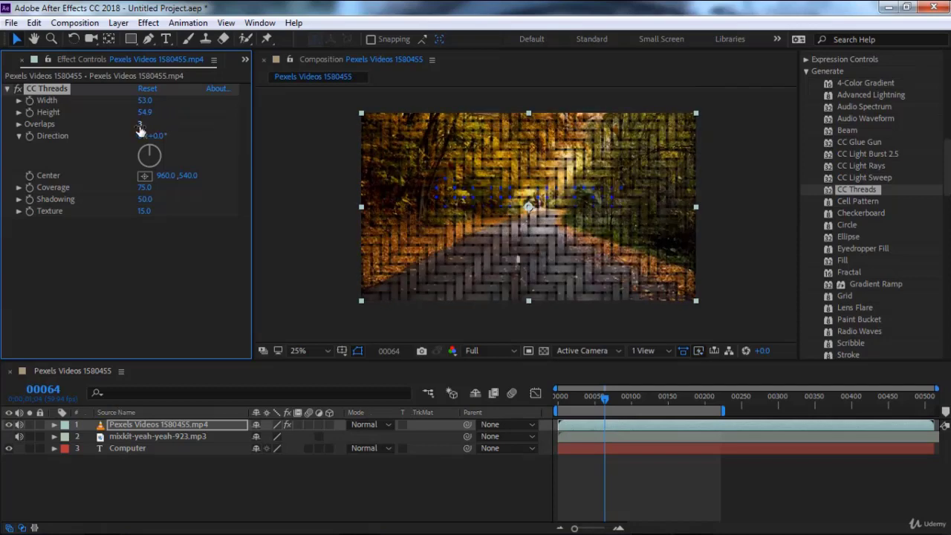
left_click_drag(139, 125, 159, 128)
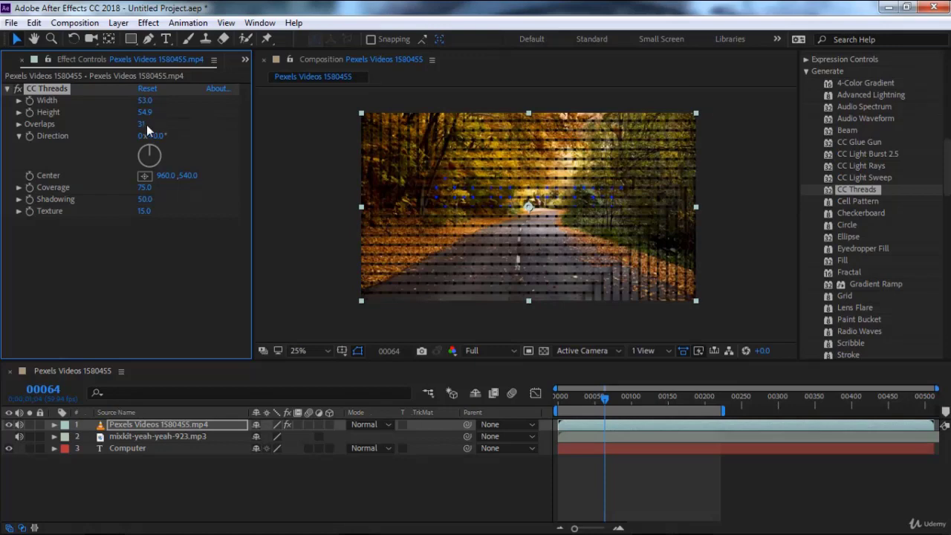
left_click_drag(146, 125, 130, 125)
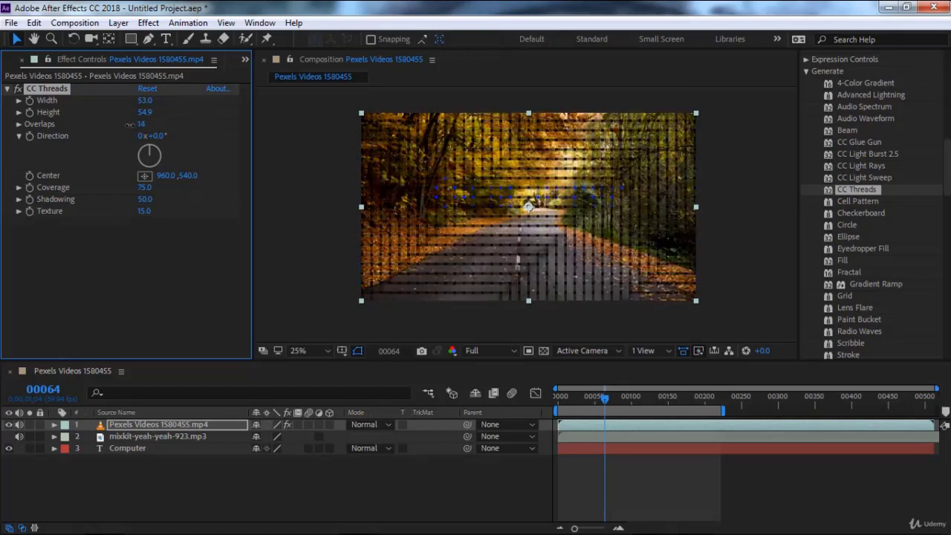
key("period")
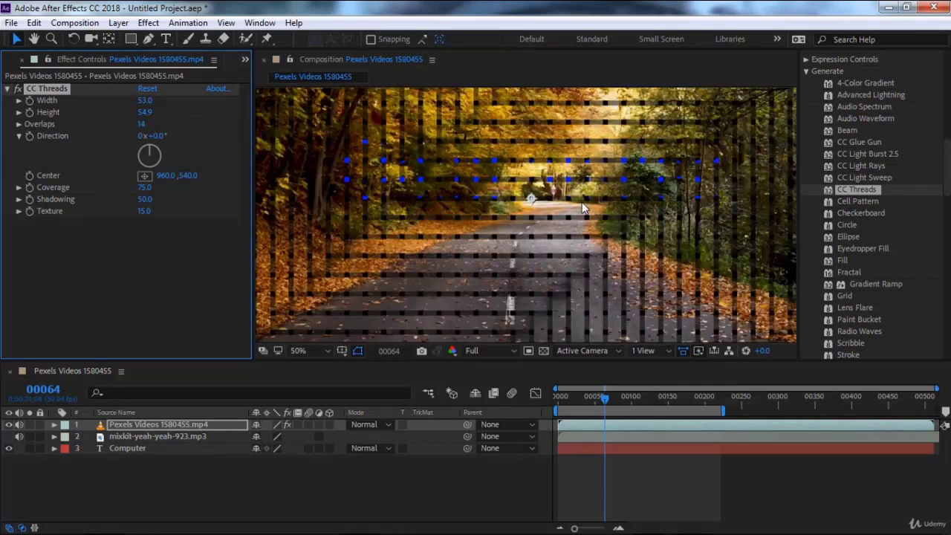
key("comma")
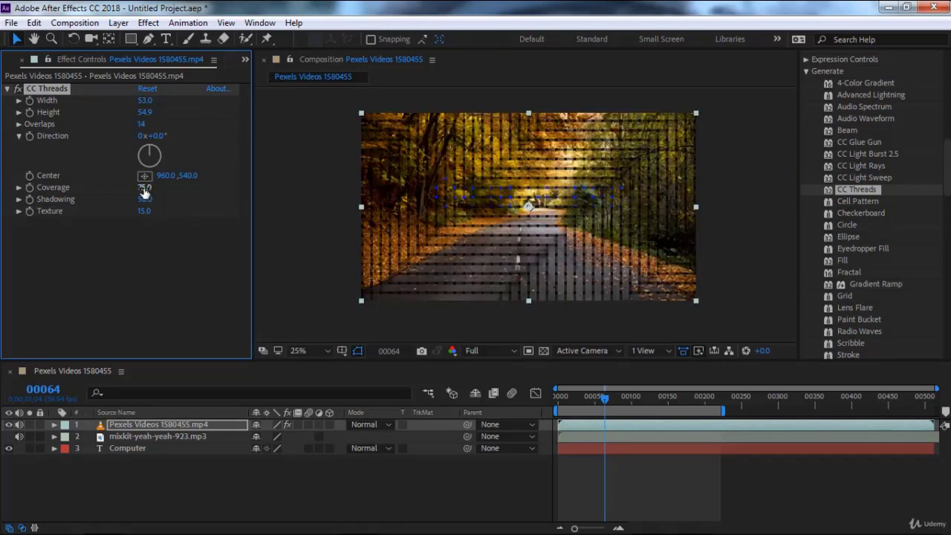
mouse_move(144, 187)
left_mouse_down()
mouse_move(164, 190)
mouse_move(141, 195)
mouse_move(207, 212)
left_mouse_up()
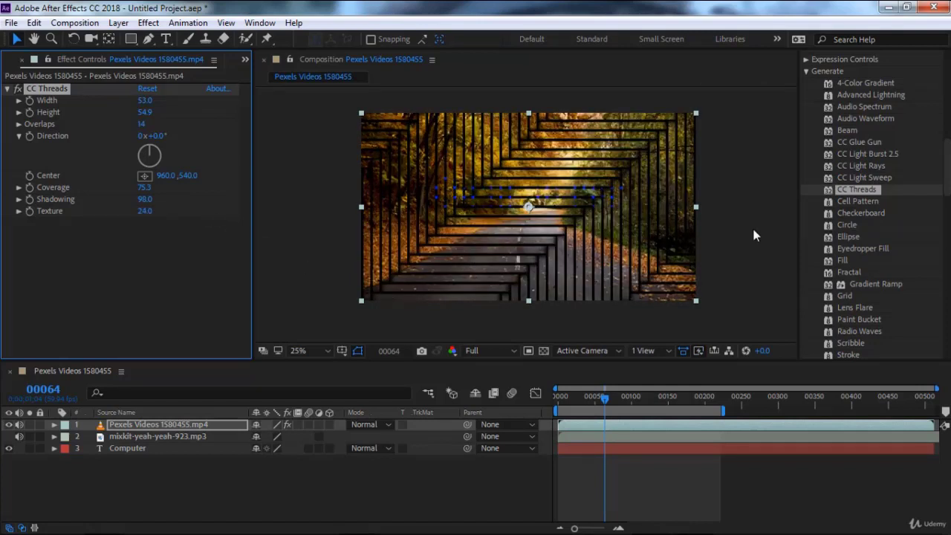
Inspect the threaded video at frame 152, then delete the CC Threads effect.
left_click_drag(613, 398, 669, 397)
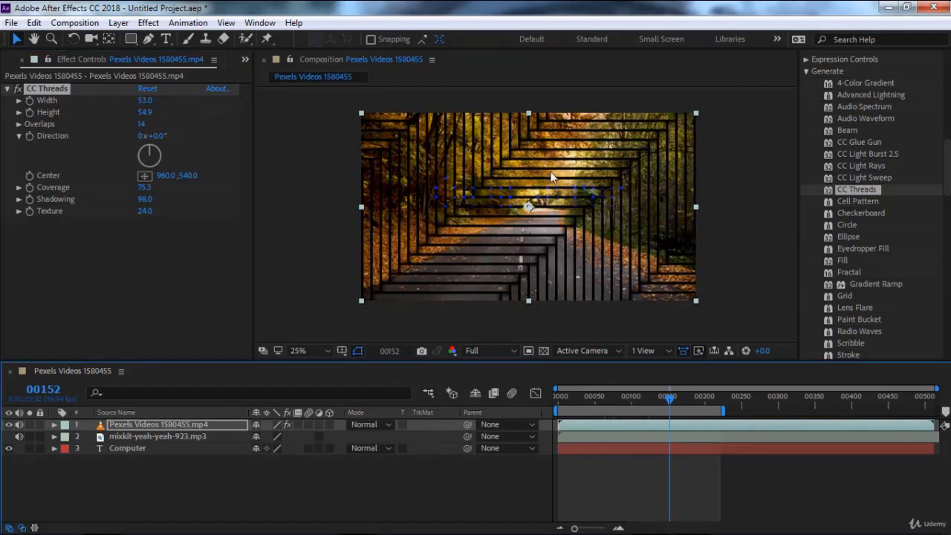
key("period")
key("comma")
left_click(57, 88)
key("Delete")
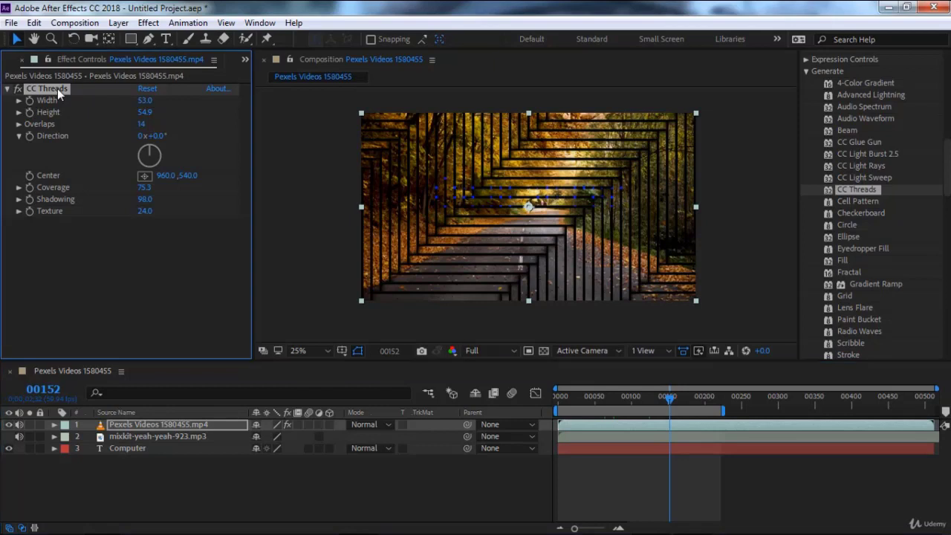
Apply Cell Pattern to the road video and raise its Contrast to about 234.
left_click(860, 199)
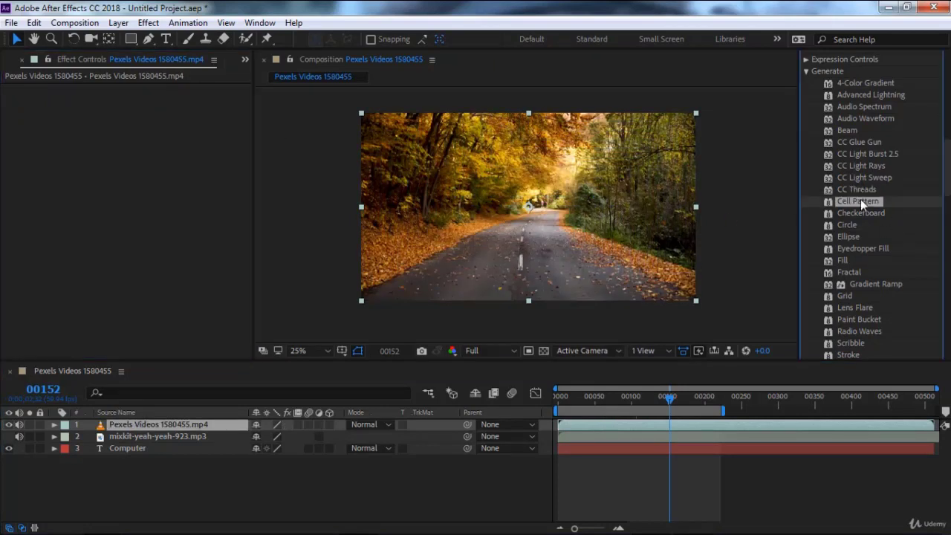
double_click(850, 203)
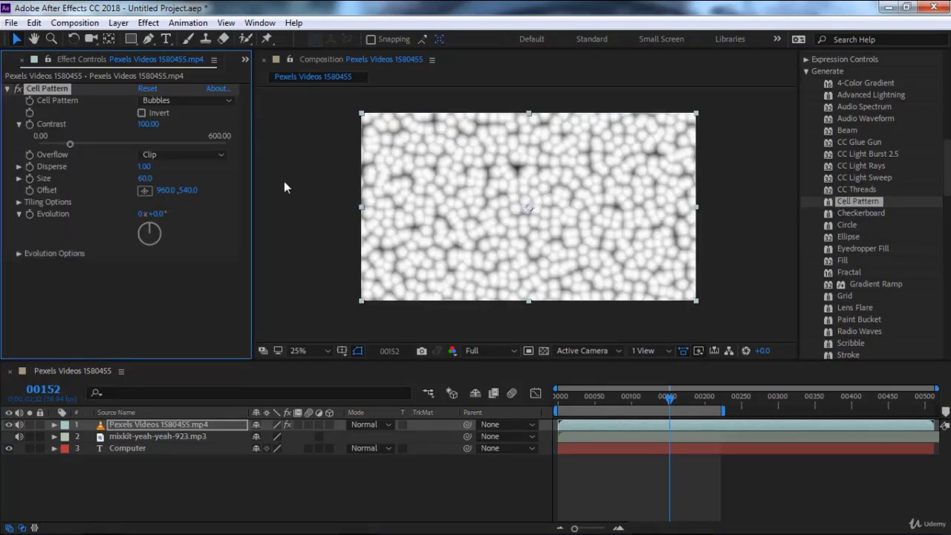
left_click(624, 397)
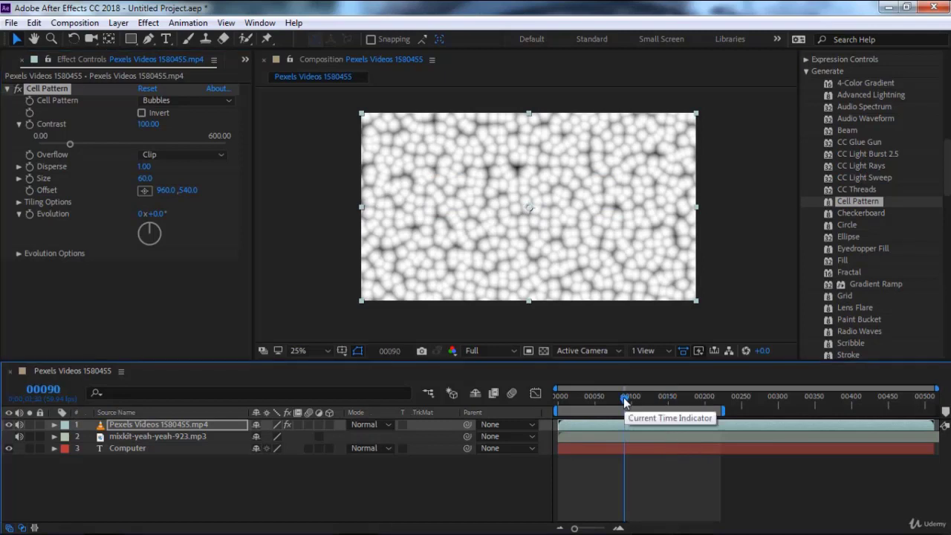
left_click_drag(623, 397, 475, 408)
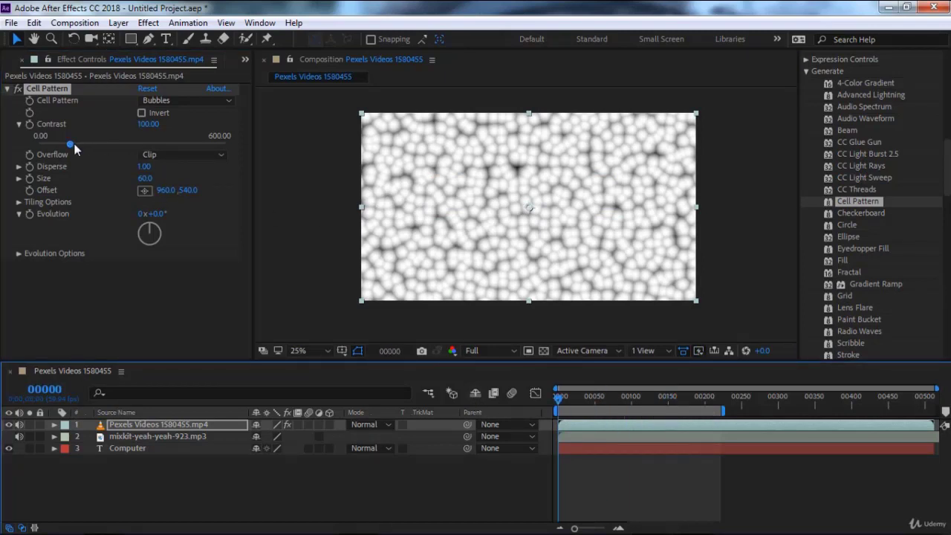
mouse_move(72, 143)
left_mouse_down()
mouse_move(112, 143)
mouse_move(185, 167)
left_mouse_up()
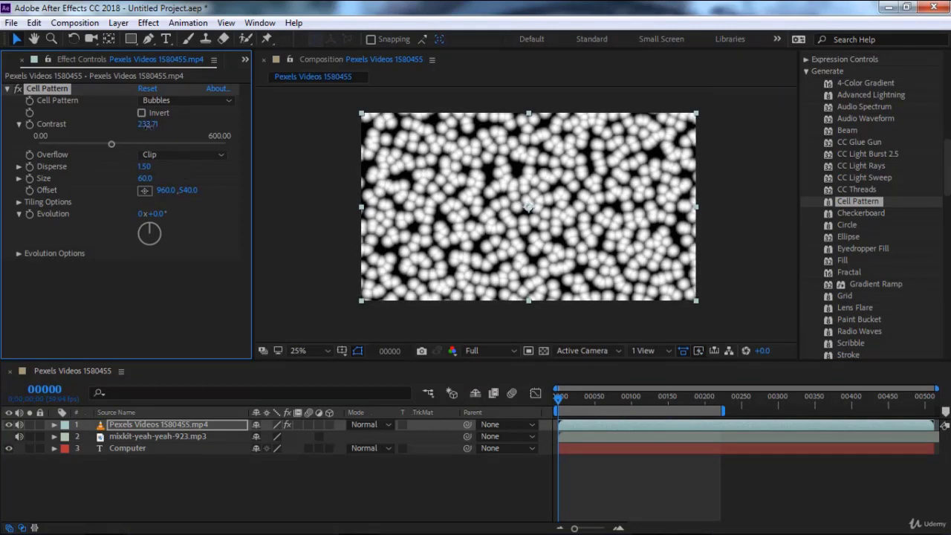
left_click_drag(148, 124, 161, 127)
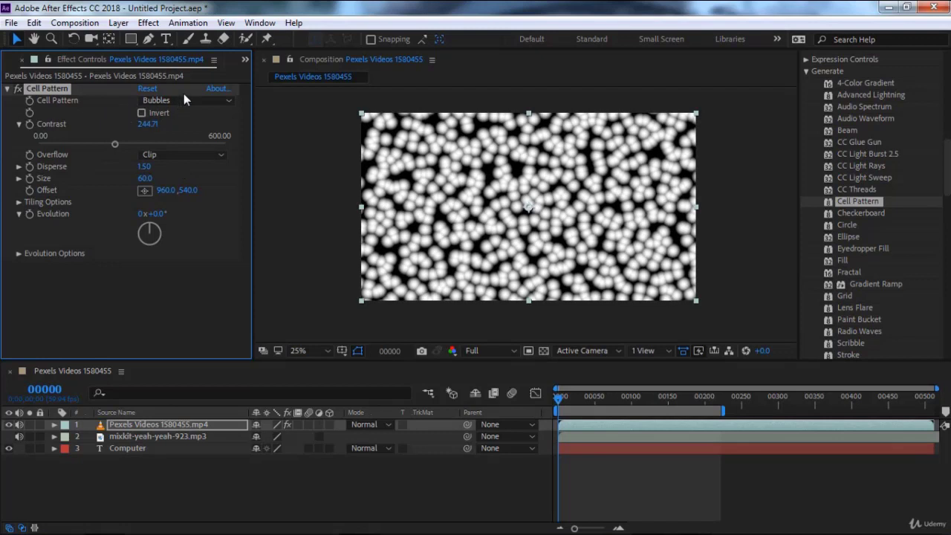
Compare Crystals, Plates, Static Plates and Plates HQ, return to Bubbles, rotate Evolution, then delete the effect.
left_click(184, 98)
left_click(186, 132)
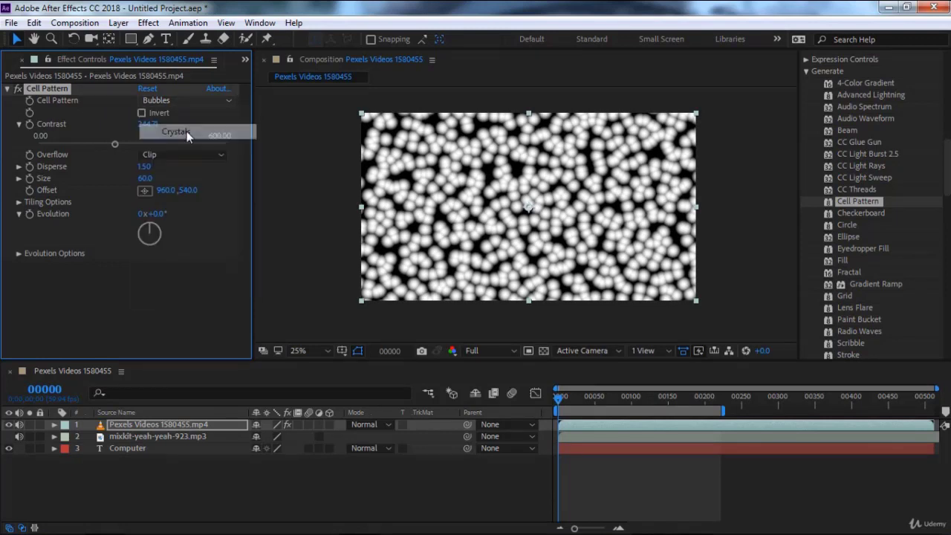
left_click(188, 98)
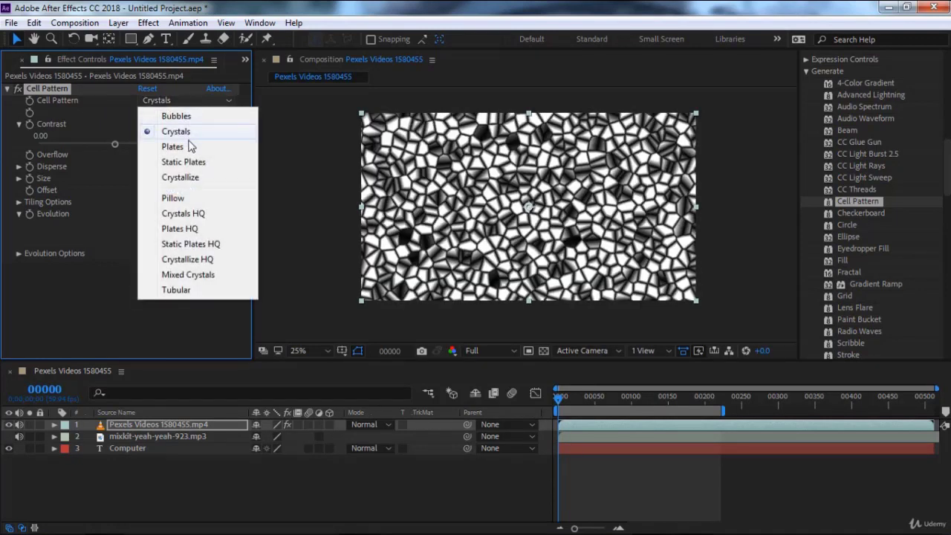
left_click(190, 147)
left_click(193, 104)
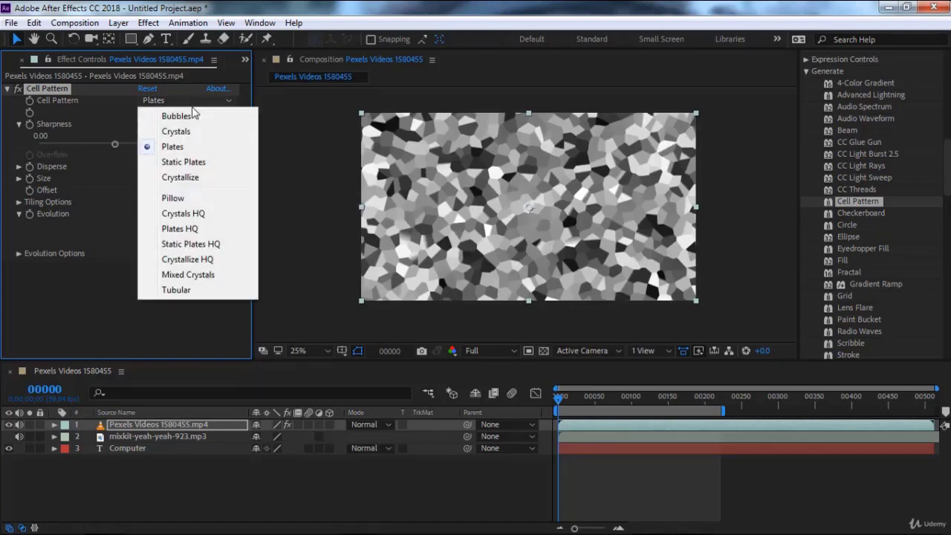
left_click(192, 162)
left_click(188, 102)
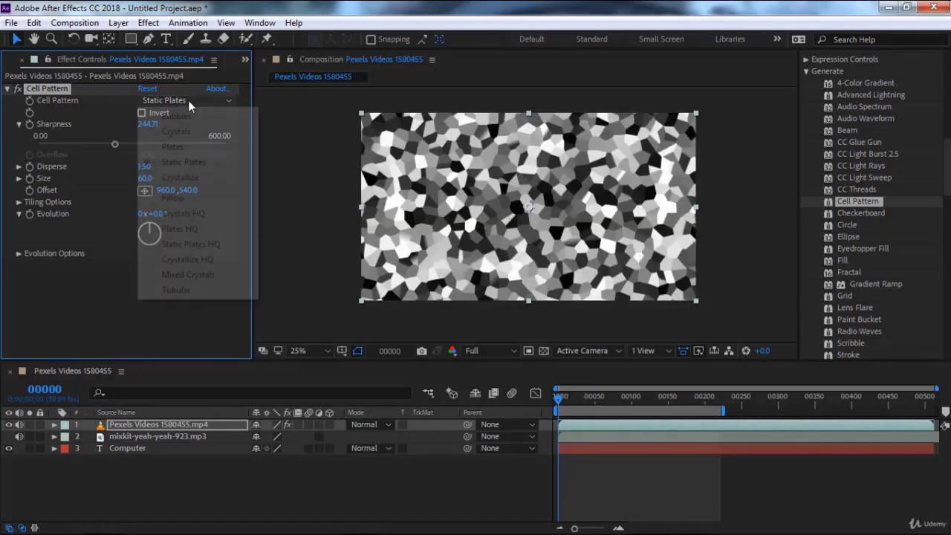
left_click(194, 228)
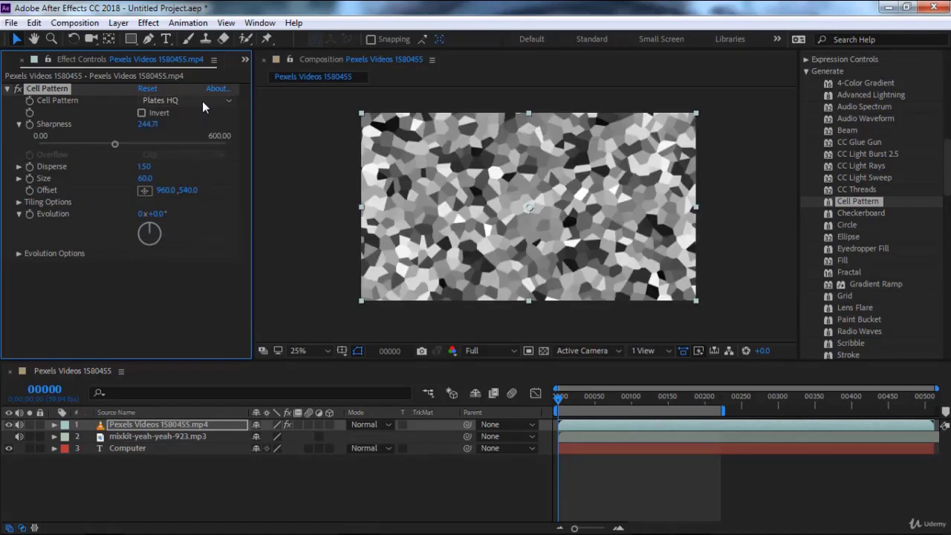
left_click(202, 101)
left_click(202, 117)
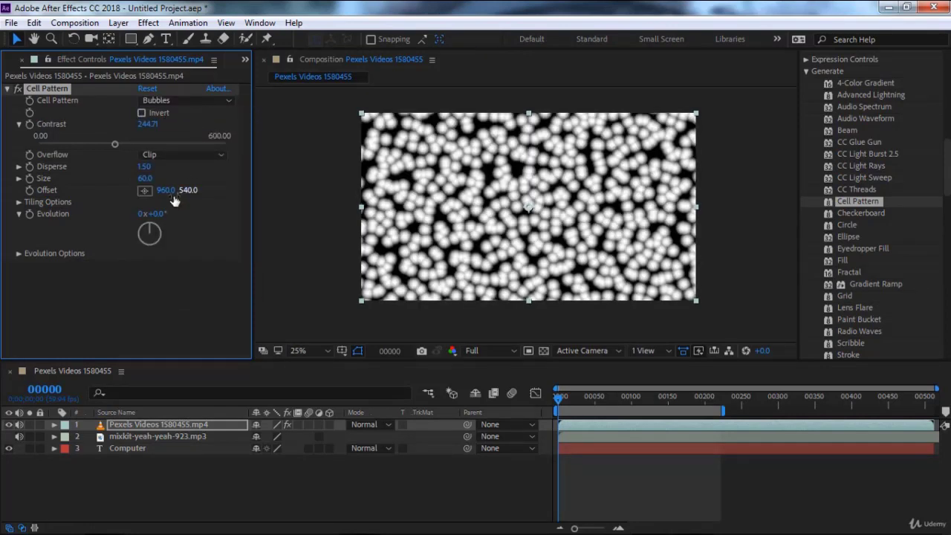
mouse_move(150, 231)
left_mouse_down()
mouse_move(158, 236)
mouse_move(131, 247)
mouse_move(72, 88)
left_mouse_up()
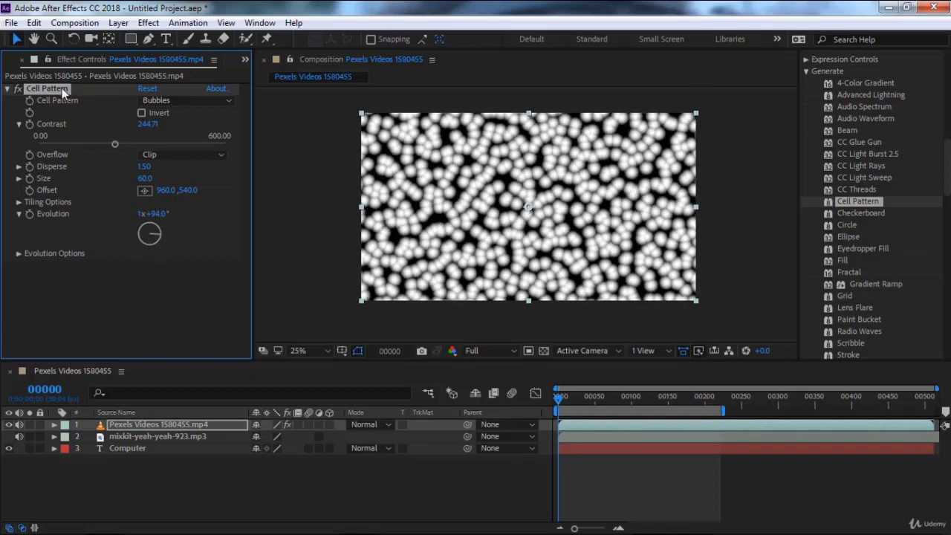
key("Delete")
Apply Checkerboard to the road video and enlarge its squares to Width 200.
double_click(861, 213)
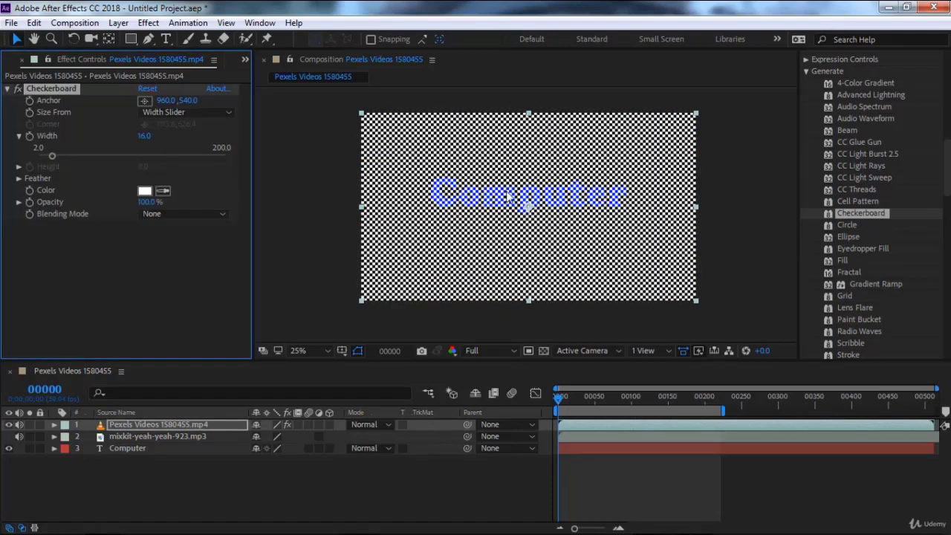
scroll(550, 186, "up", 4)
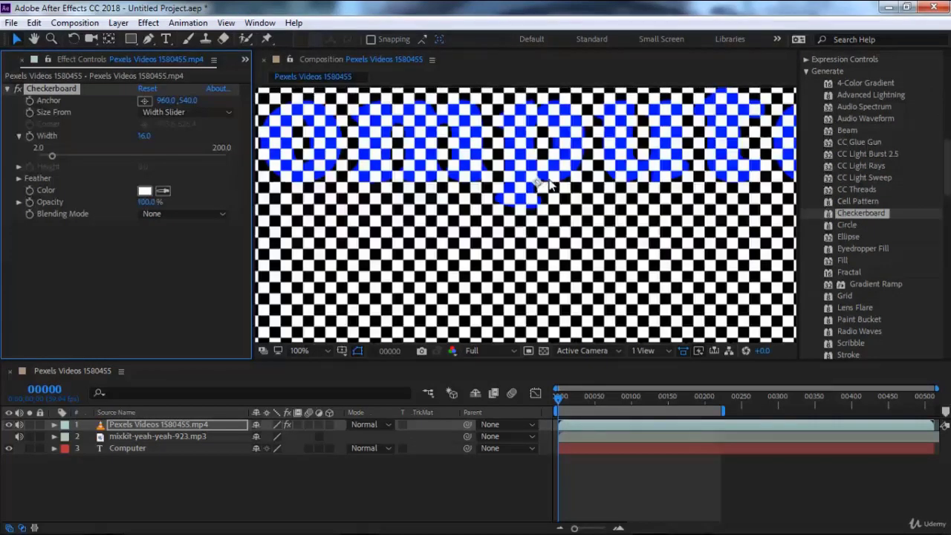
scroll(550, 186, "down", 2)
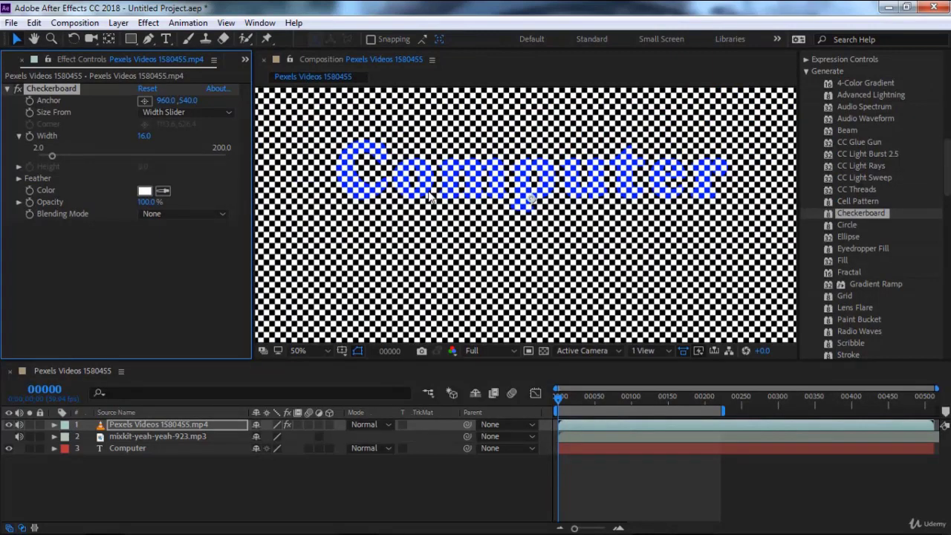
scroll(452, 197, "down", 2)
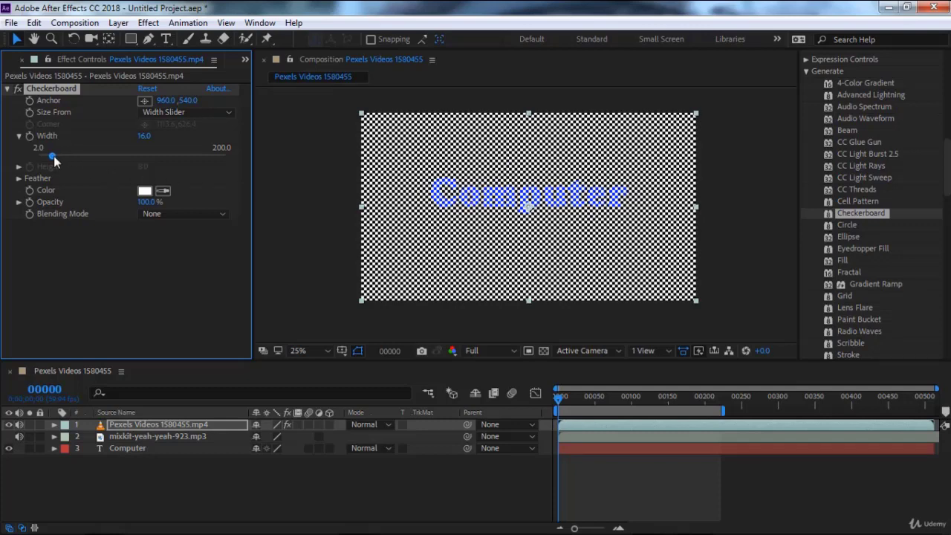
left_click_drag(52, 156, 234, 179)
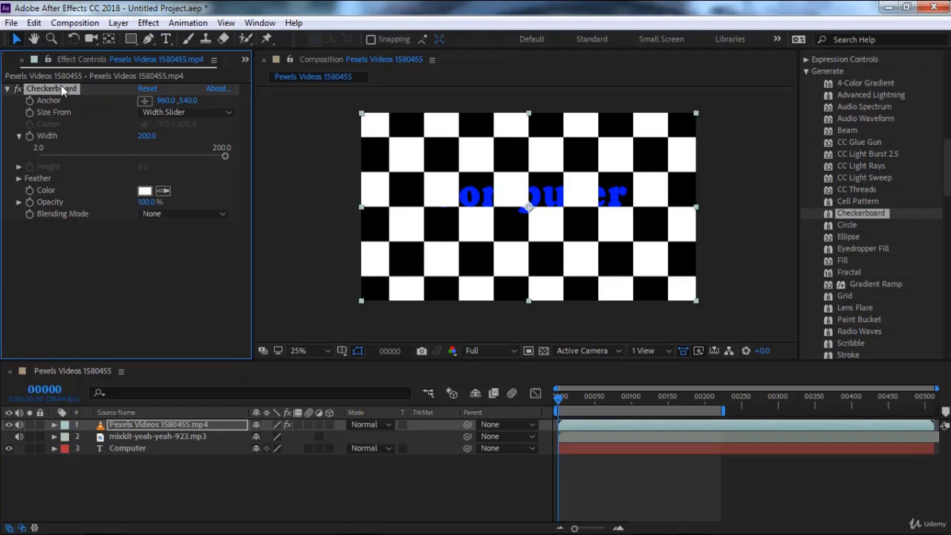
Reposition the checkerboard anchor across the frame, then delete the Checkerboard effect.
left_click(145, 102)
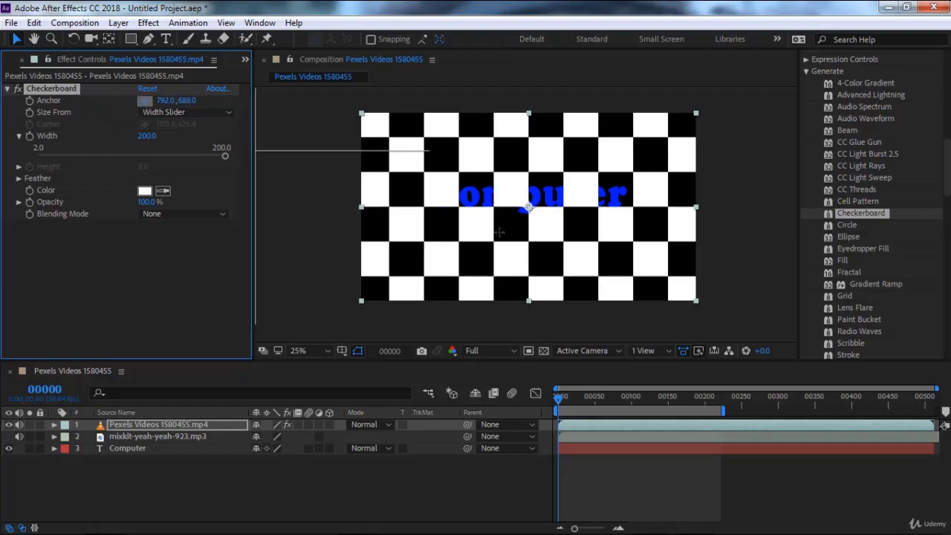
left_click_drag(605, 220, 404, 177)
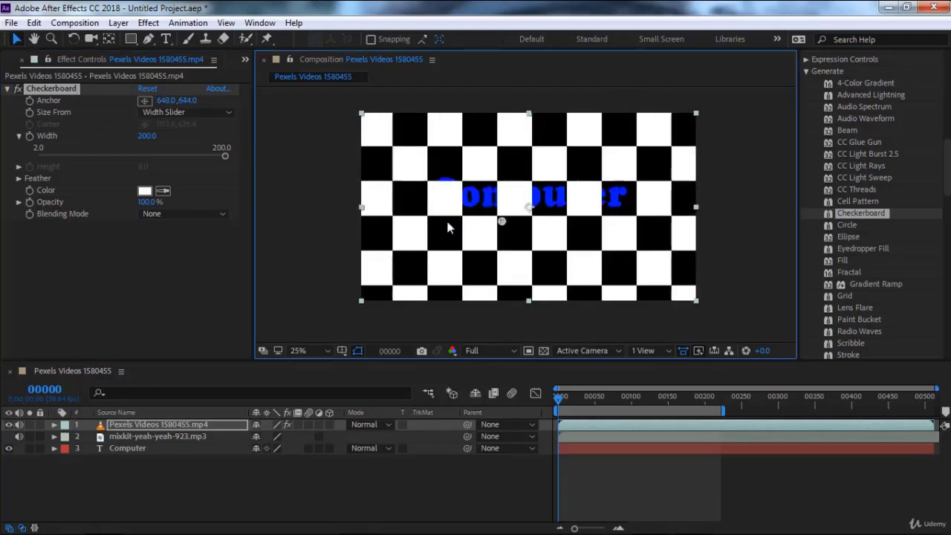
left_click_drag(603, 115, 323, 201)
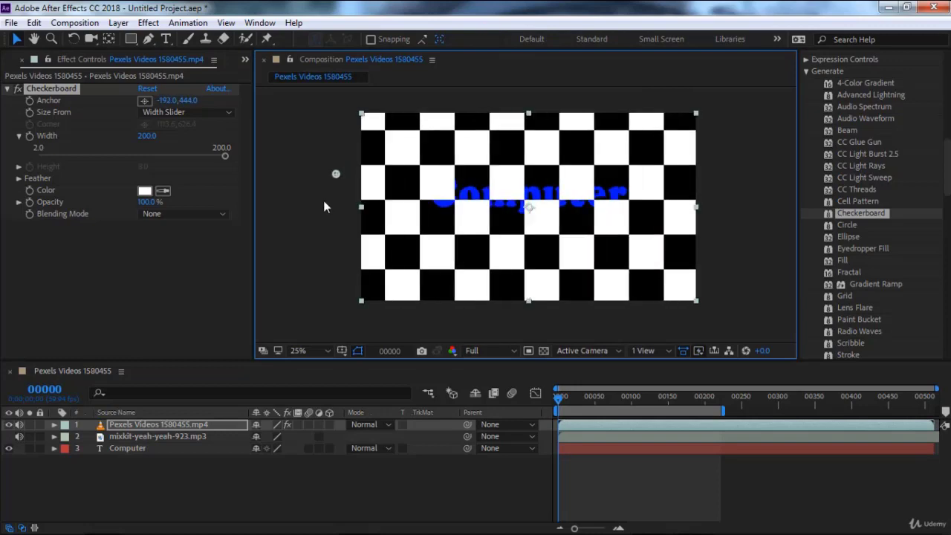
left_click(72, 90)
key("Delete")
double_click(847, 225)
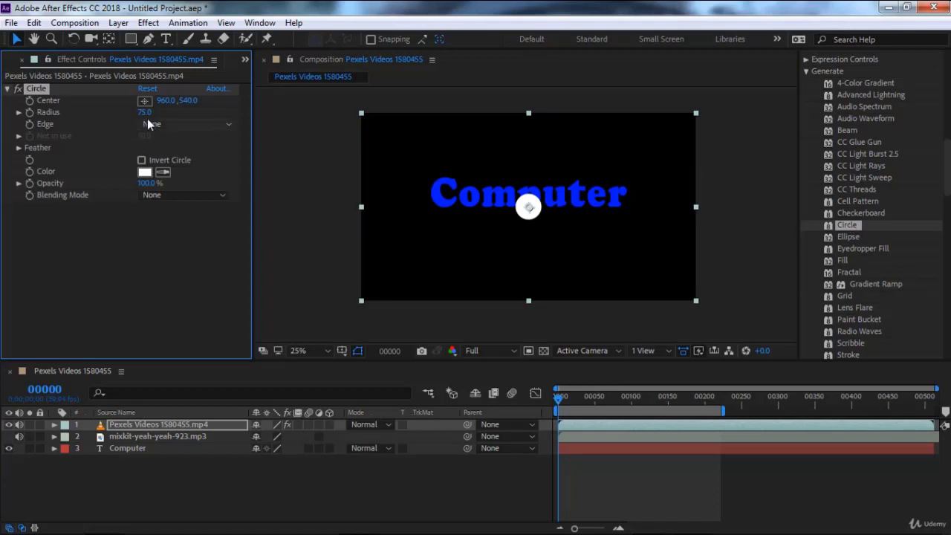
mouse_move(144, 112)
left_mouse_down()
mouse_move(387, 119)
mouse_move(377, 118)
left_mouse_up()
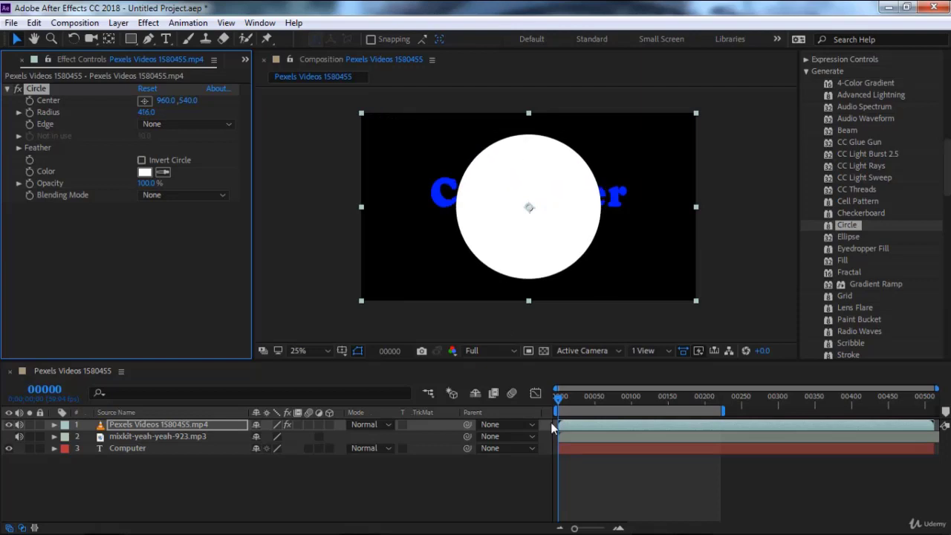
mouse_move(561, 401)
left_mouse_down()
mouse_move(679, 402)
mouse_move(559, 403)
left_mouse_up()
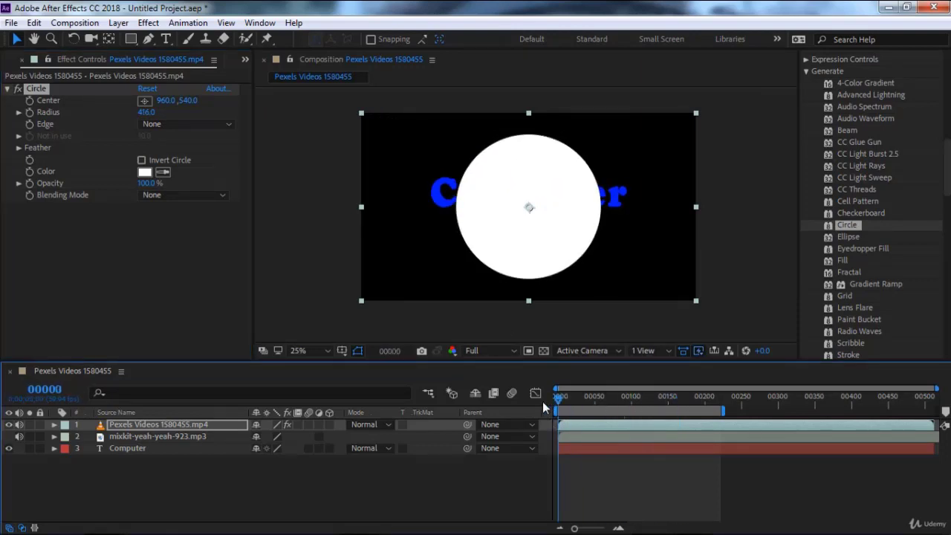
left_click(166, 126)
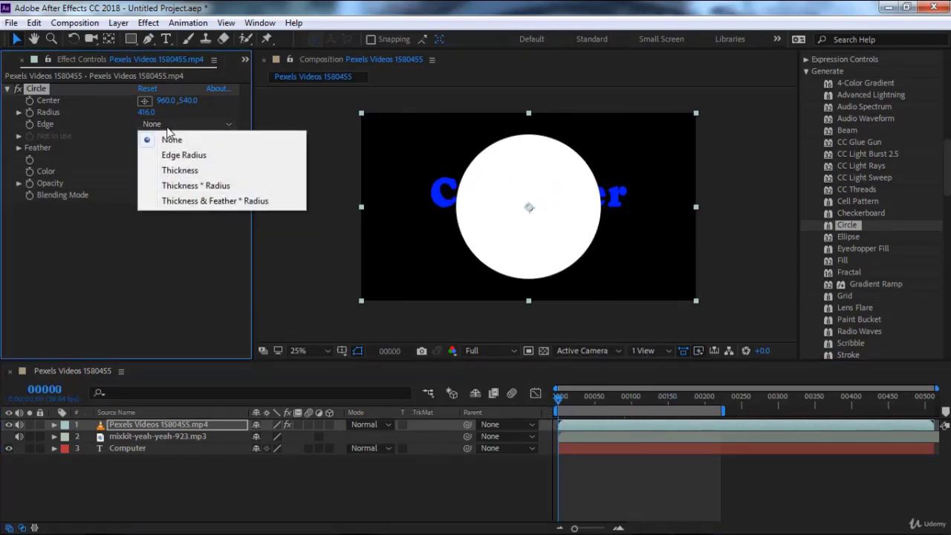
left_click(181, 153)
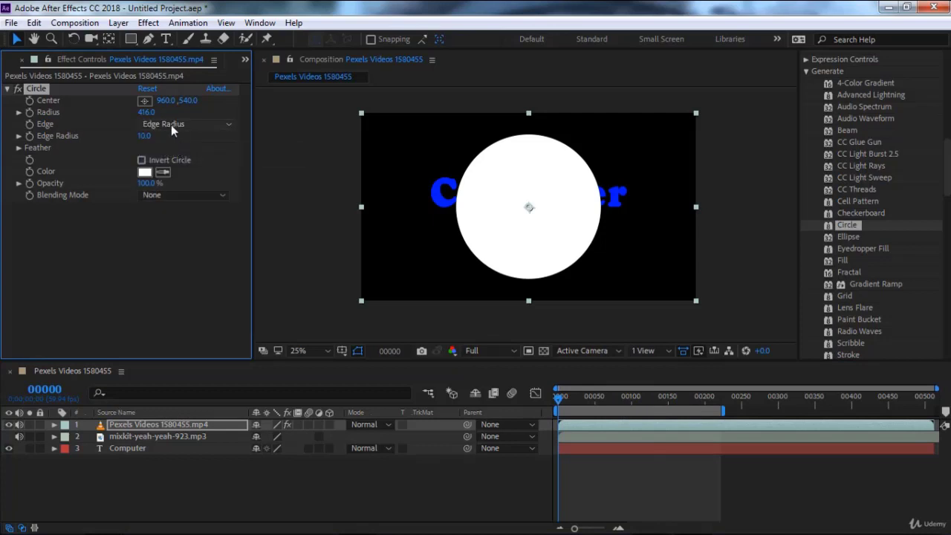
left_click(170, 125)
left_click(182, 171)
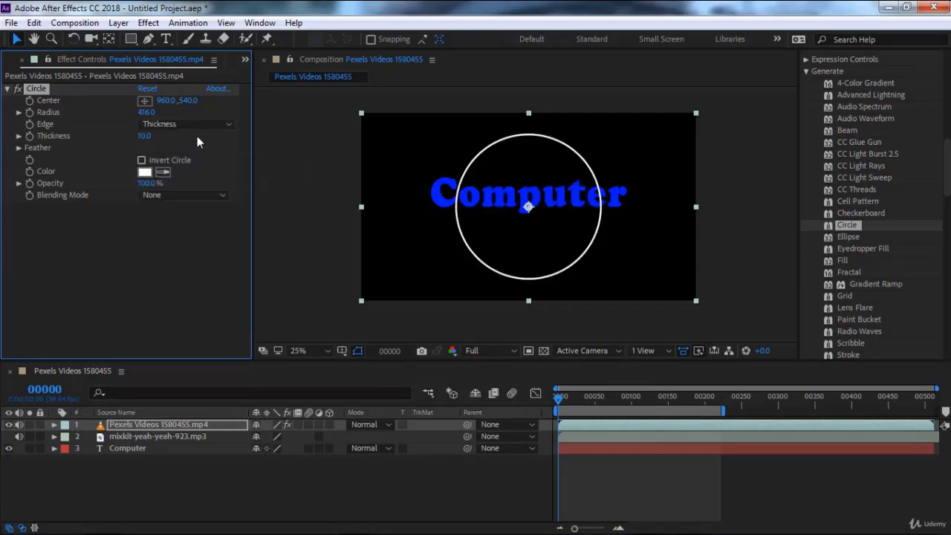
left_click(182, 124)
left_click(197, 186)
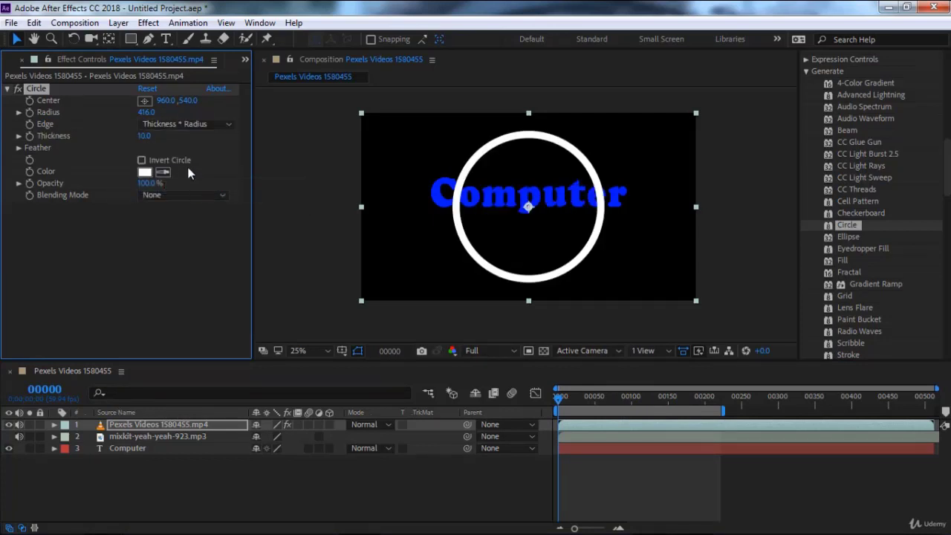
left_click(184, 124)
left_click(186, 139)
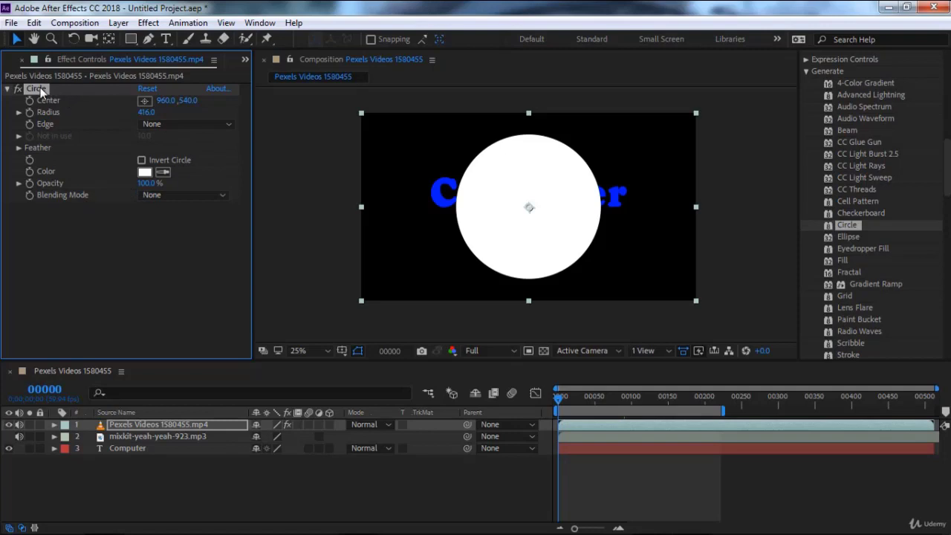
key("Delete")
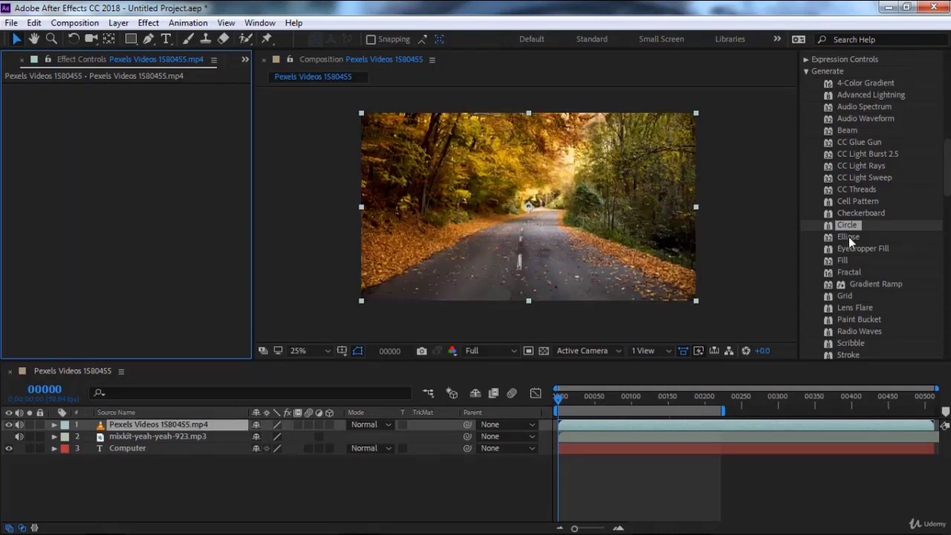
double_click(848, 237)
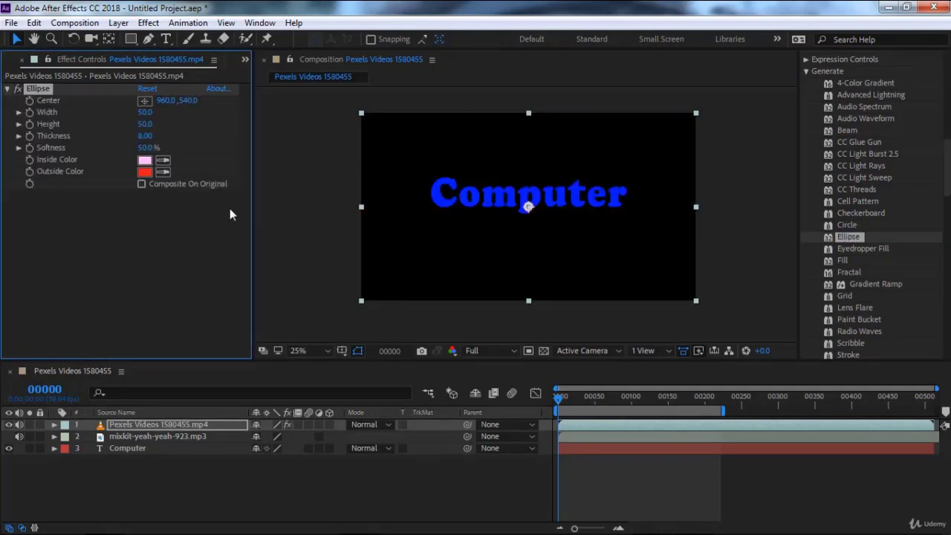
mouse_move(145, 113)
left_mouse_down()
mouse_move(163, 129)
mouse_move(214, 132)
left_mouse_up()
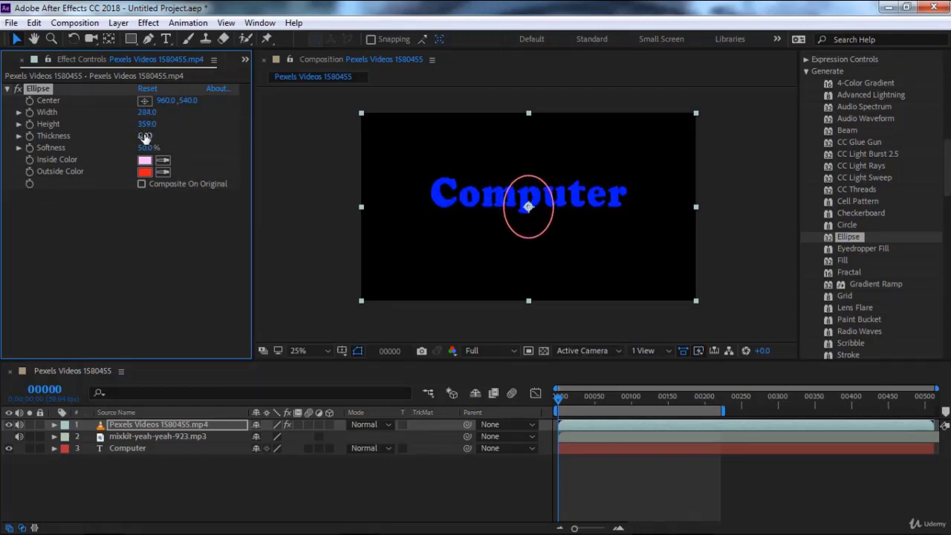
left_click_drag(145, 138, 395, 136)
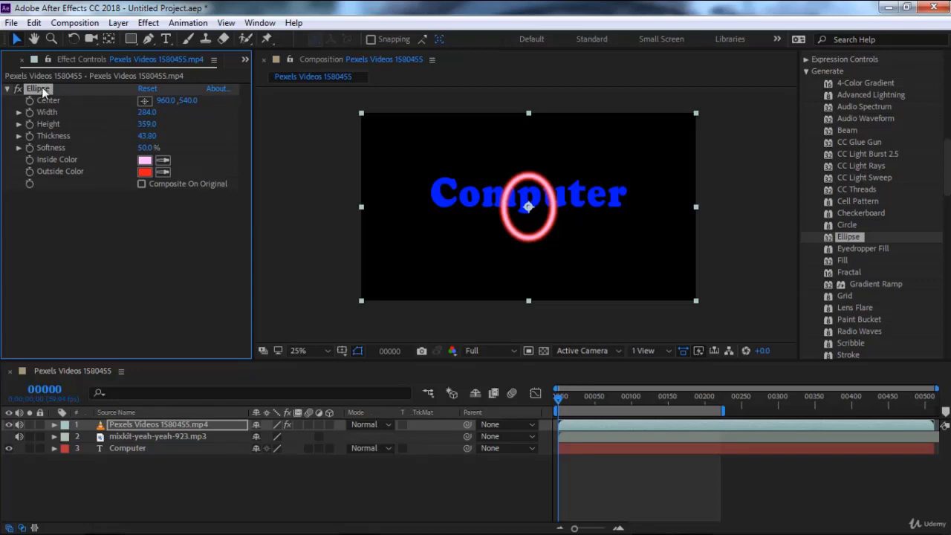
key("Delete")
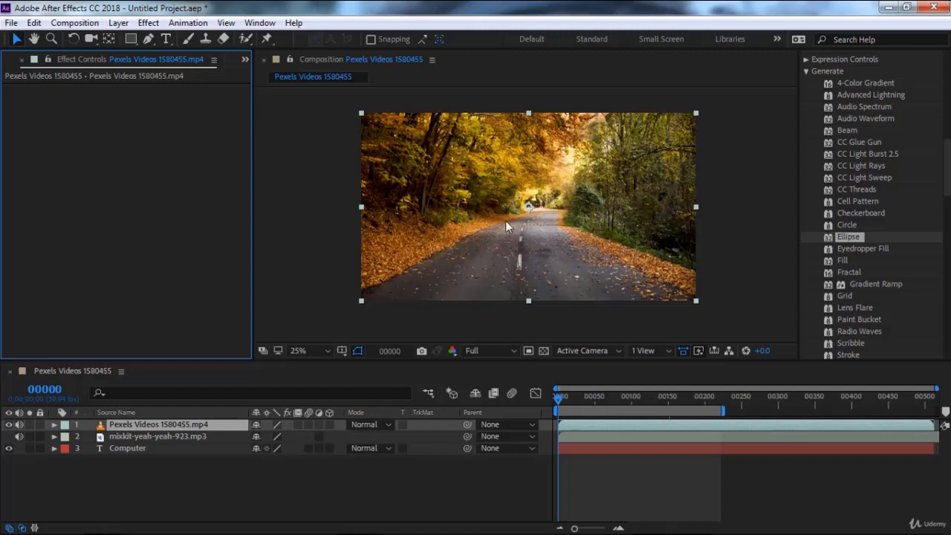
key("ctrl+z")
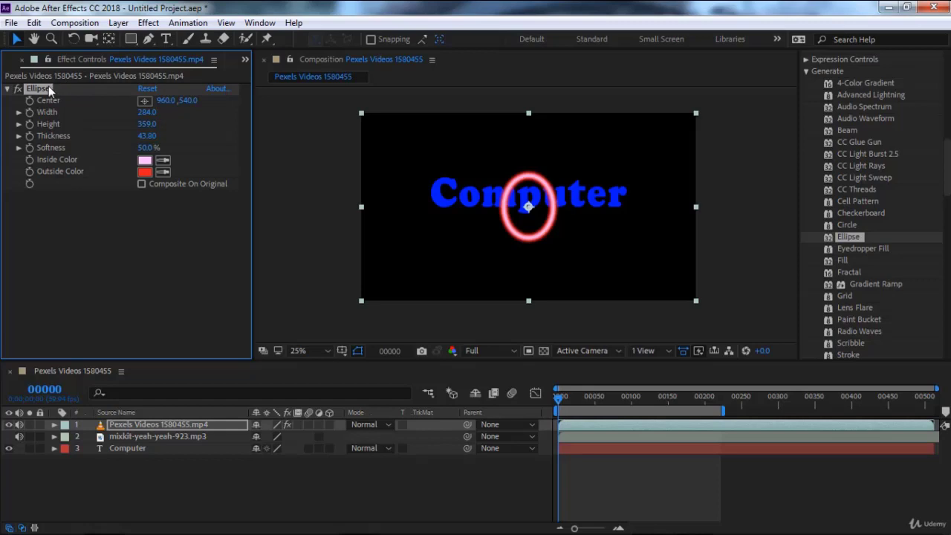
key("Delete")
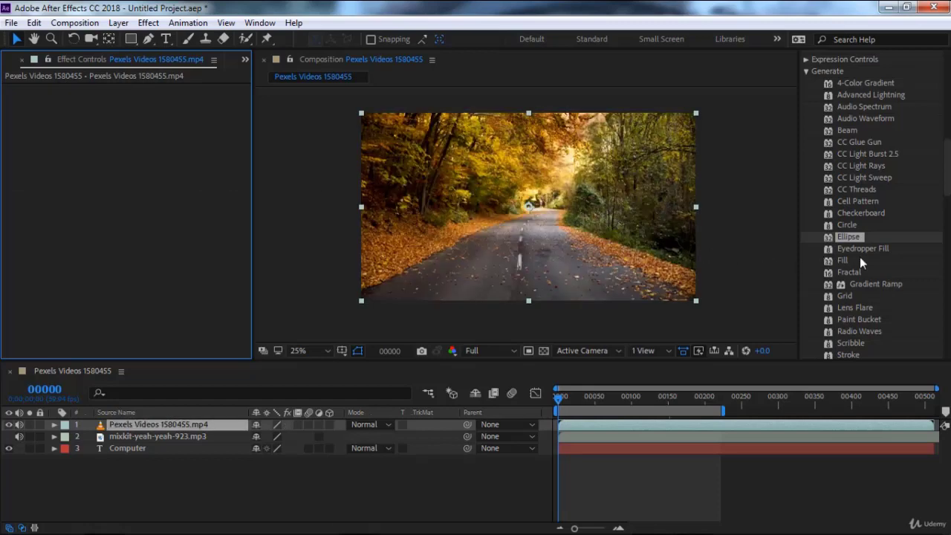
Apply Eyedropper Fill and move its sample point across the frame to change the fill colour.
double_click(860, 250)
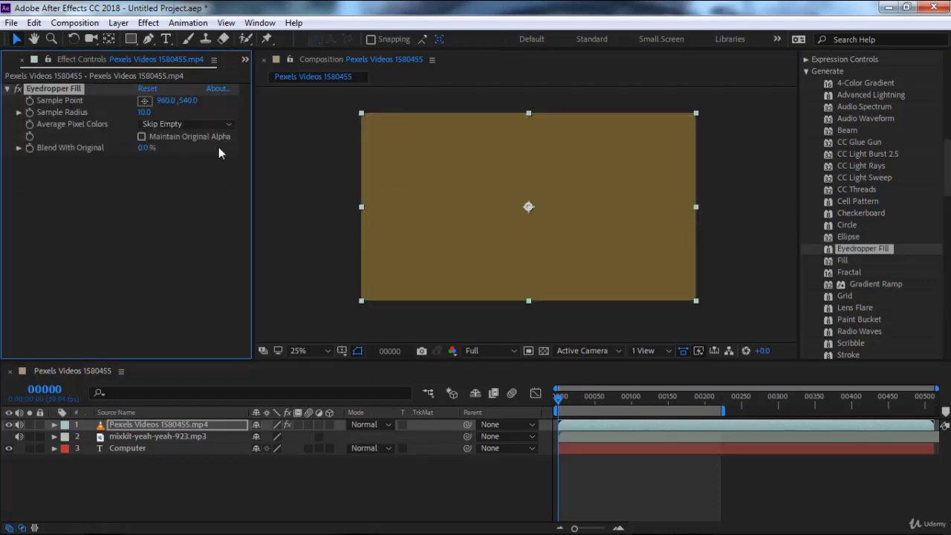
left_click(144, 102)
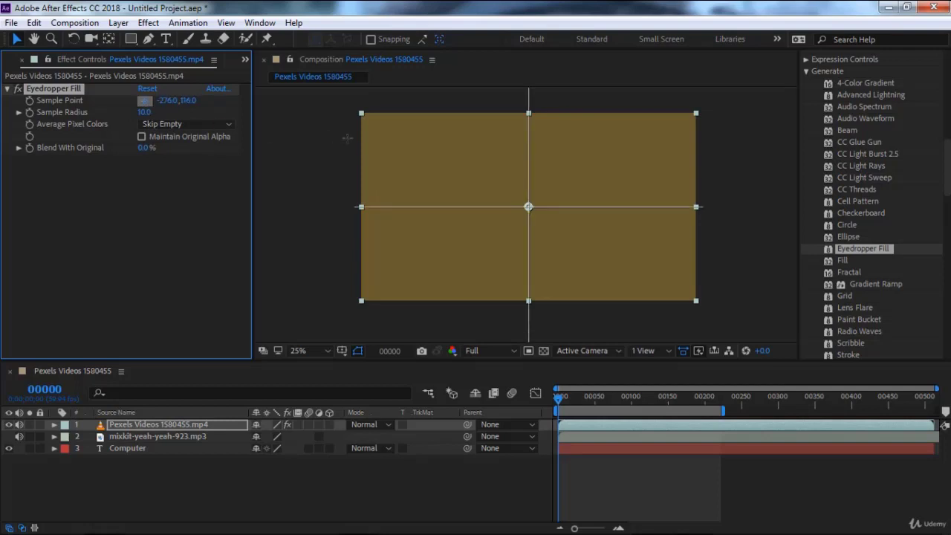
left_click(447, 156)
left_click_drag(450, 155, 509, 151)
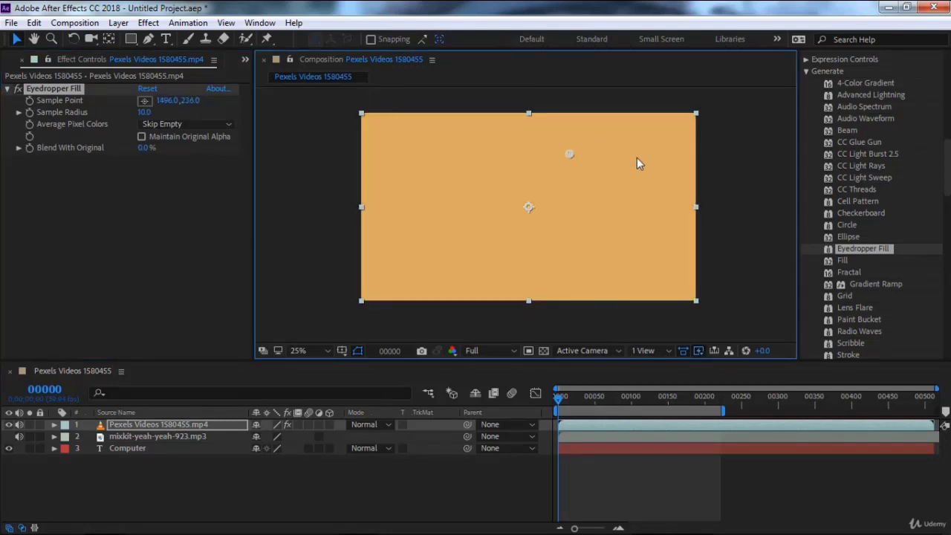
left_click_drag(510, 154, 644, 185)
Remove Eyedropper Fill and apply the Fill effect, turning the layer solid red.
left_click(53, 90)
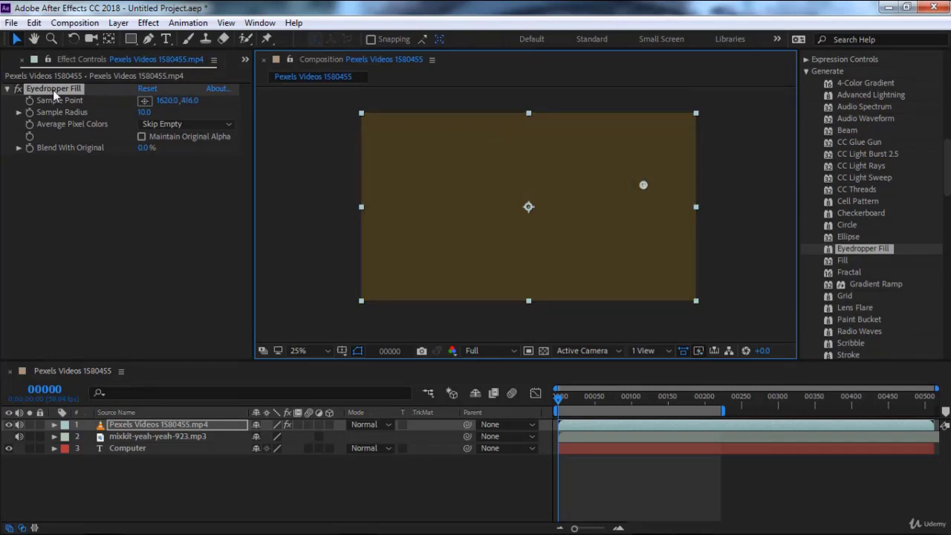
key("Delete")
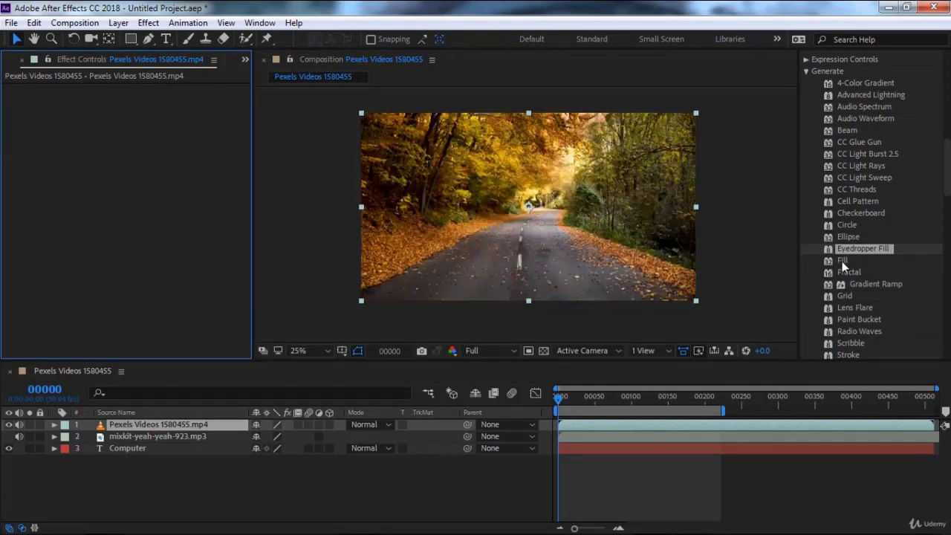
left_click_drag(842, 261, 380, 228)
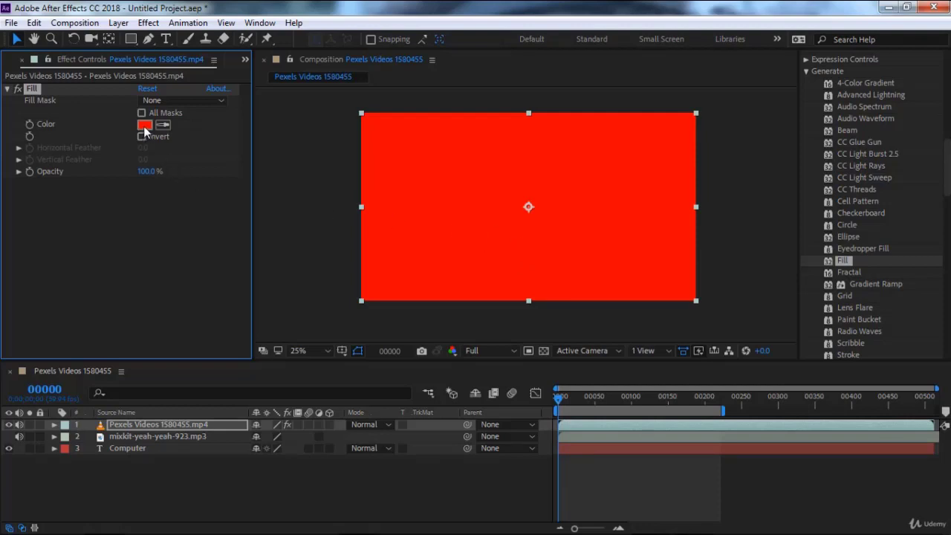
Remove the Fill effect from the road video and add a full-size purple solid layer.
key("Delete")
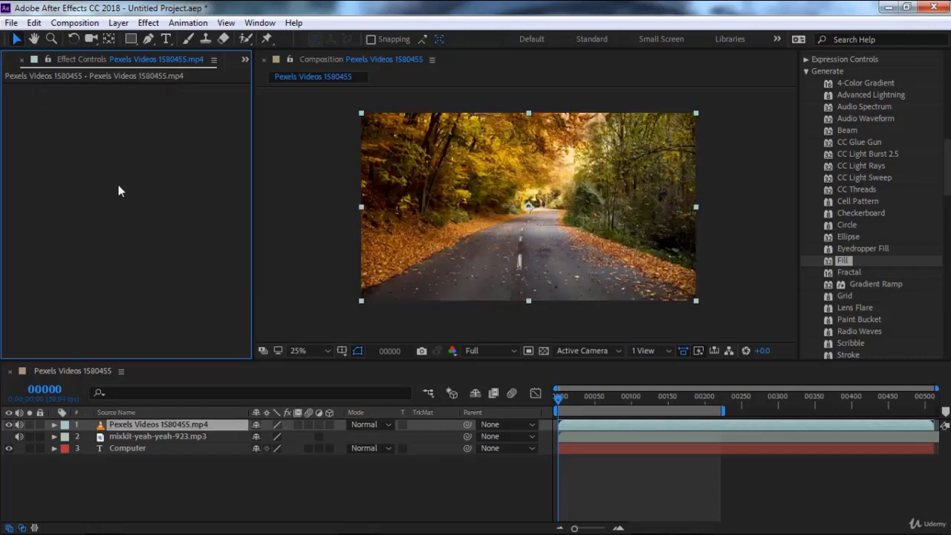
right_click(143, 468)
mouse_move(186, 315)
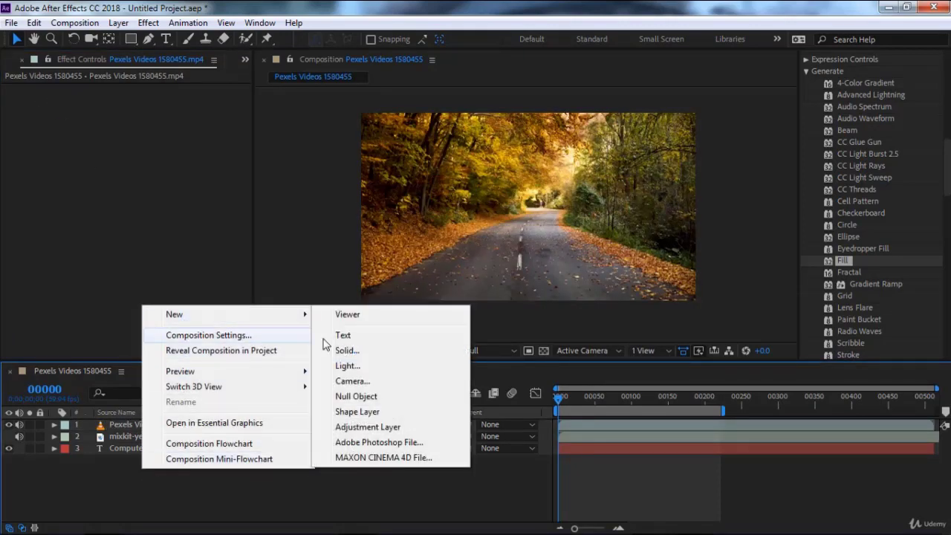
left_click(368, 353)
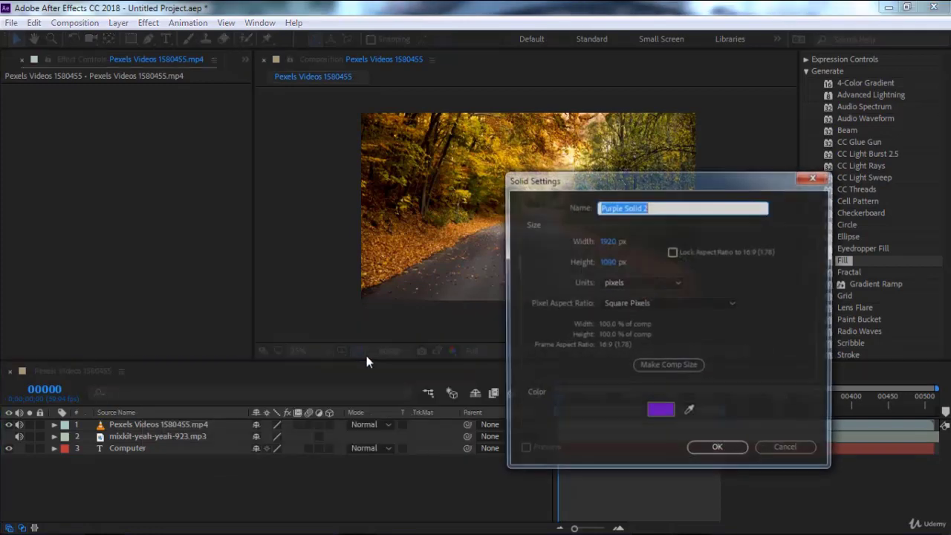
left_click(723, 451)
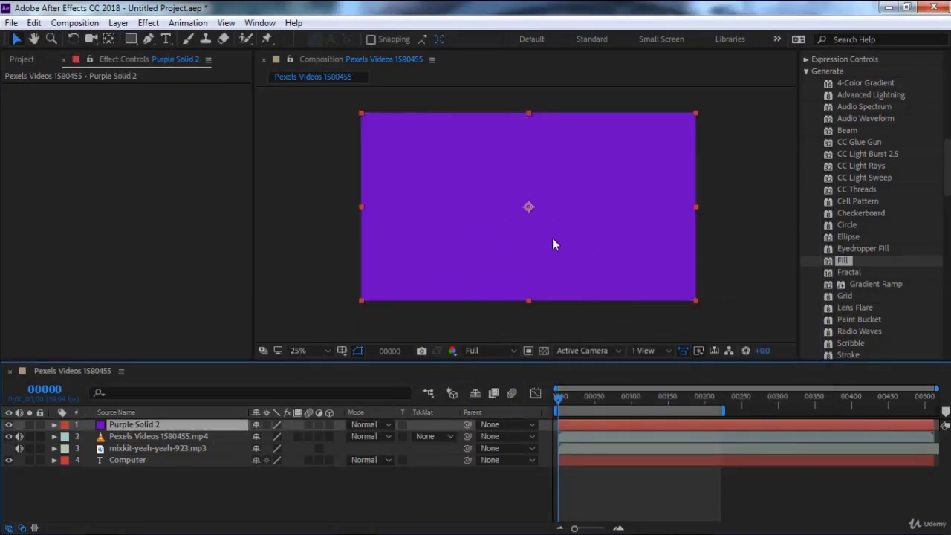
Apply a blue-violet Fill to the purple solid and shrink it to a small central rectangle.
double_click(846, 260)
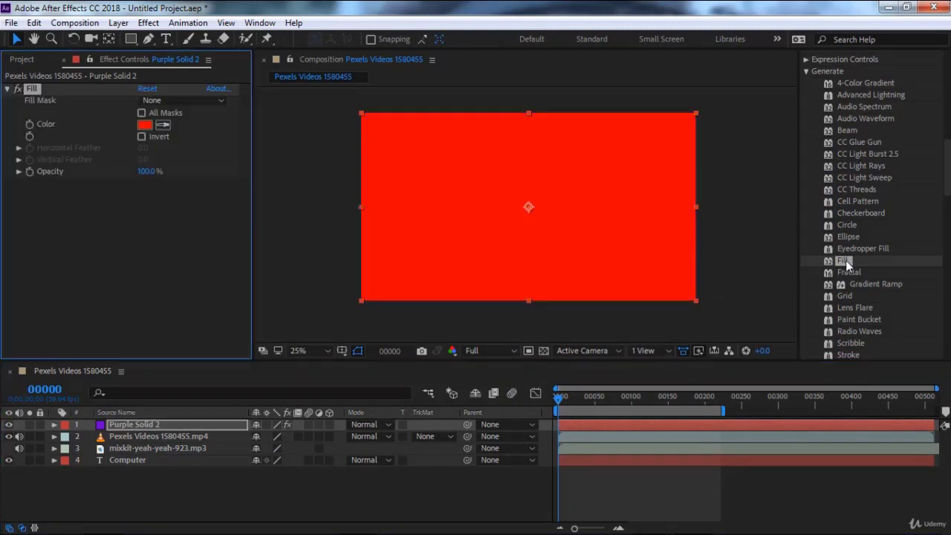
left_click(144, 124)
left_click(615, 337)
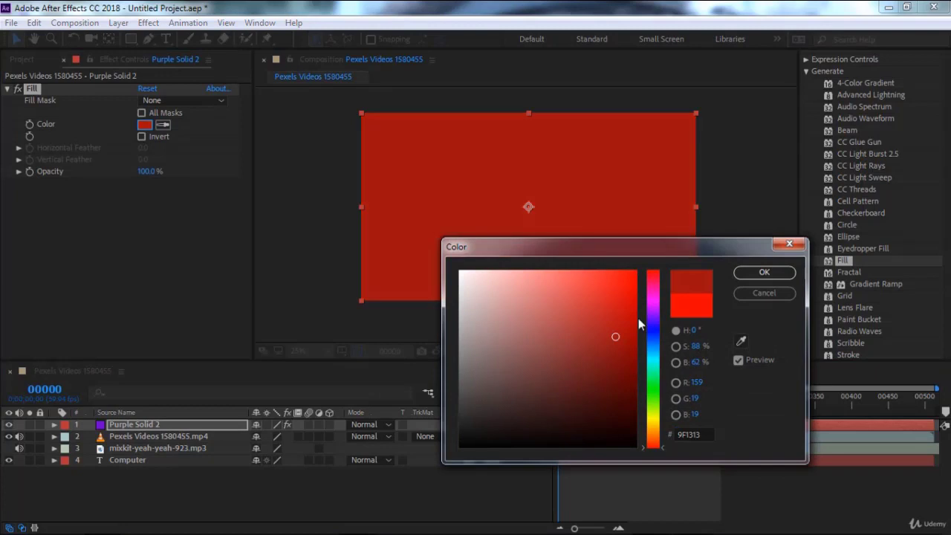
left_click(651, 329)
left_click(757, 275)
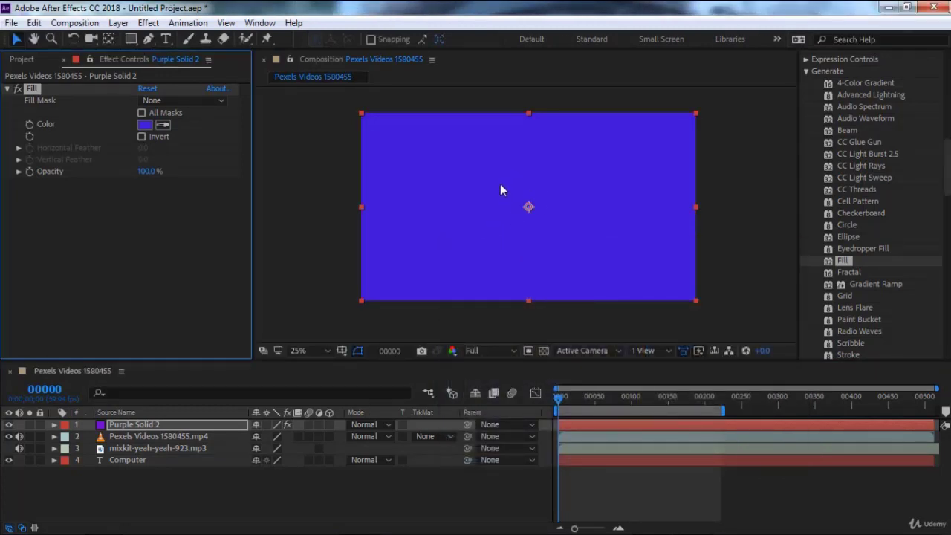
left_click(529, 115)
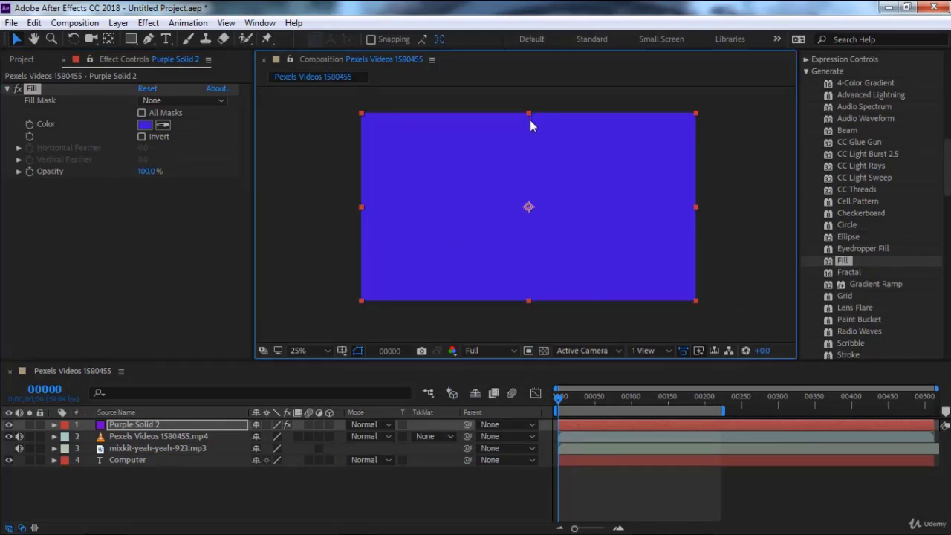
left_click_drag(530, 119, 535, 181)
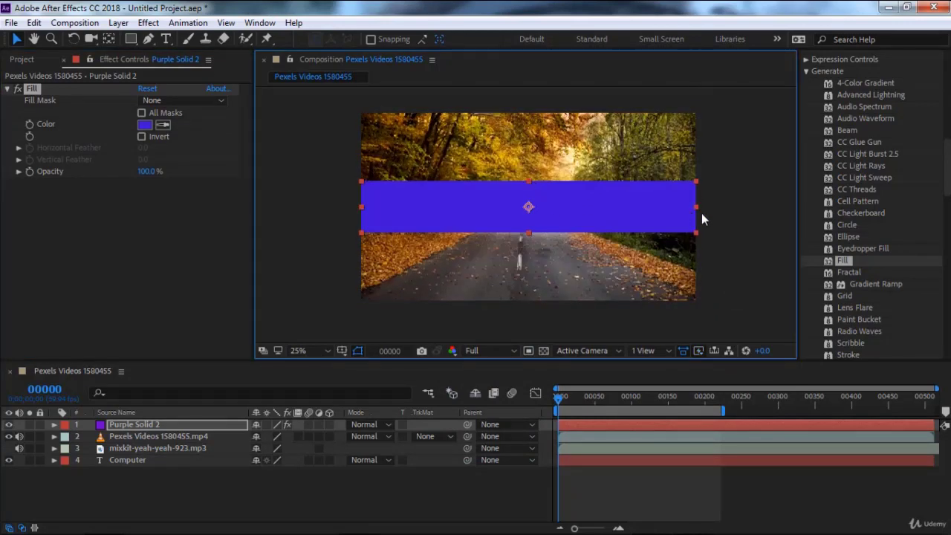
left_click_drag(698, 212, 587, 218)
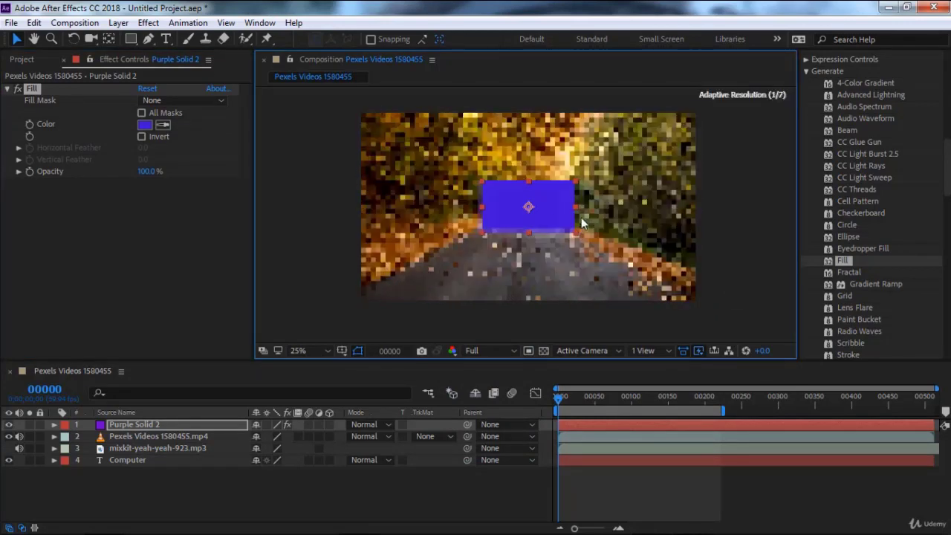
Recolour the fill a muted purple, then delete the Fill effect and the Purple Solid 2 layer.
left_click(145, 125)
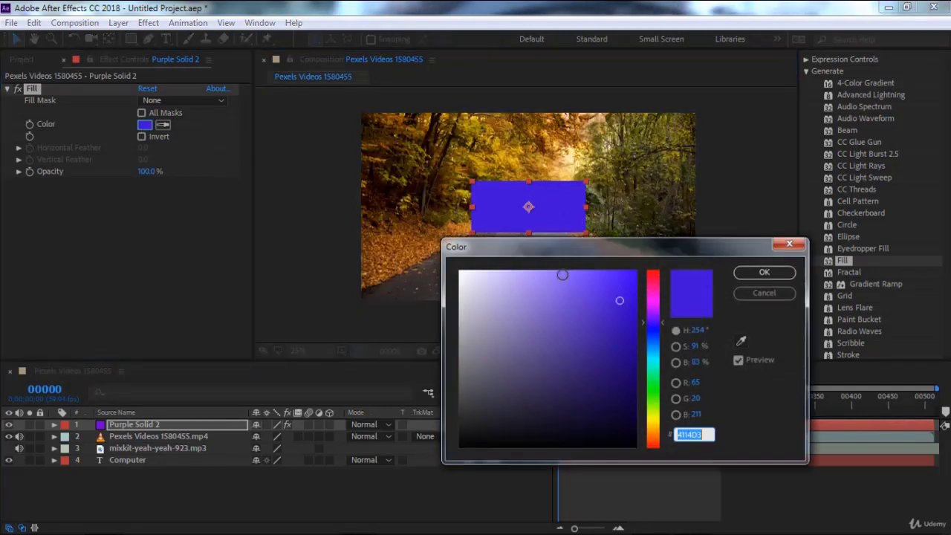
left_click(503, 305)
left_click(565, 361)
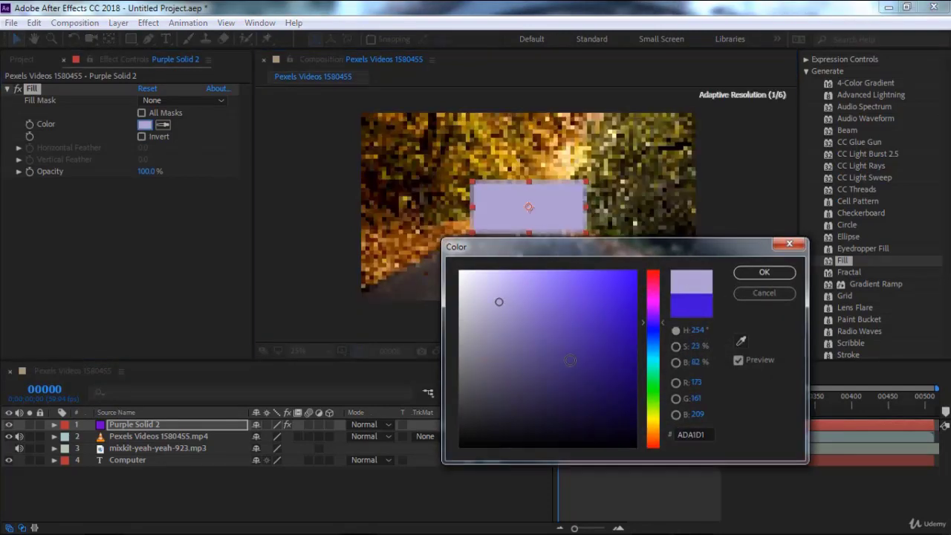
left_click(776, 274)
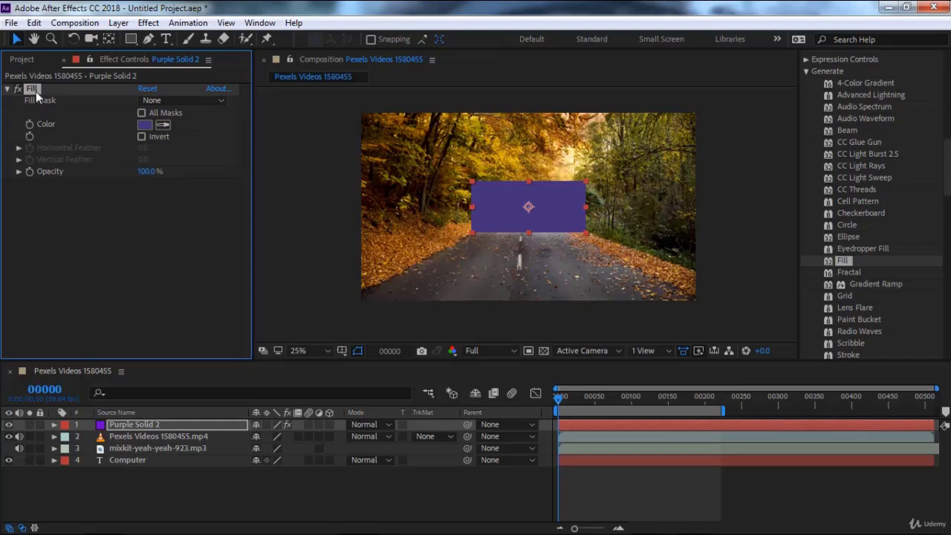
key("Delete")
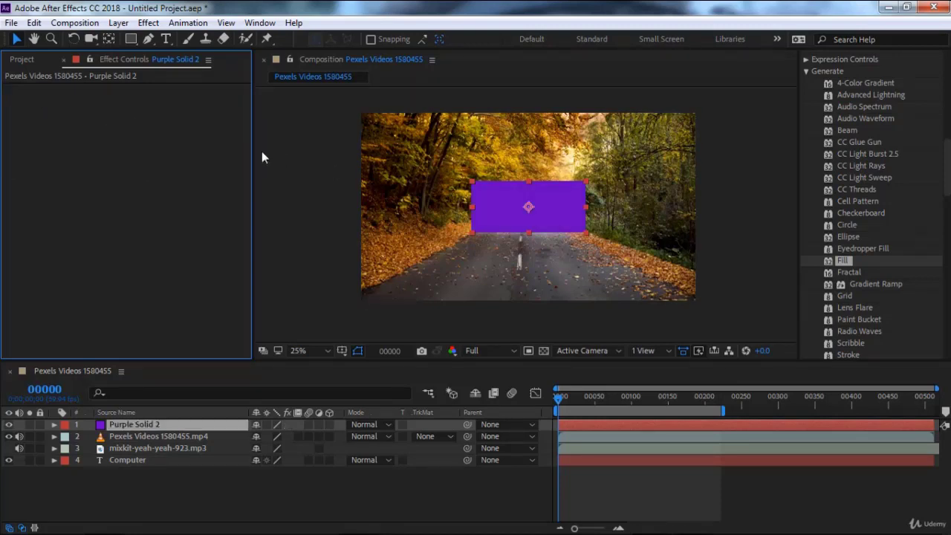
key("Delete")
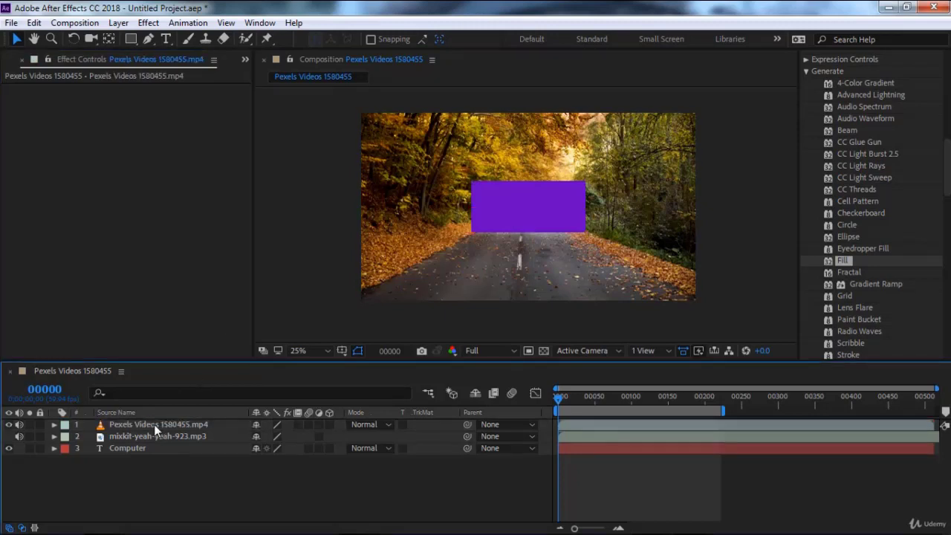
double_click(850, 274)
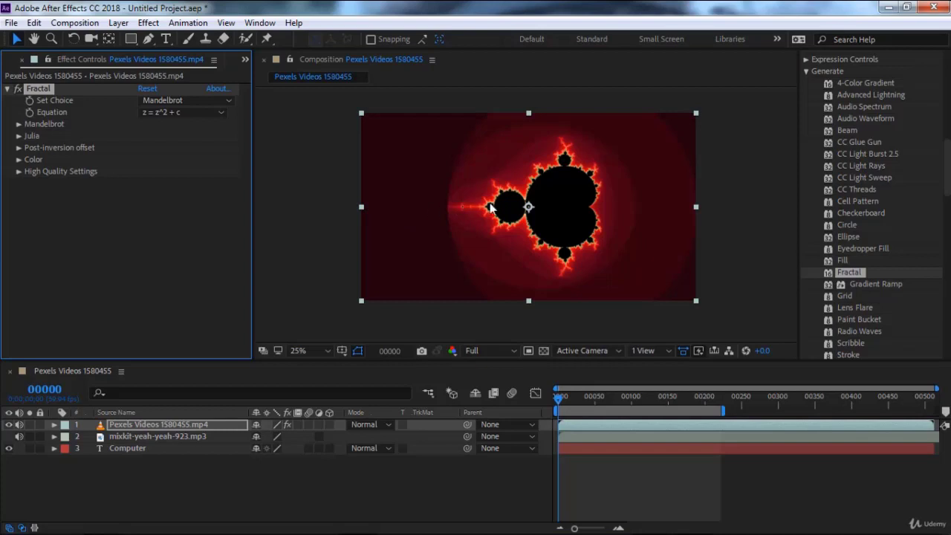
left_click(18, 124)
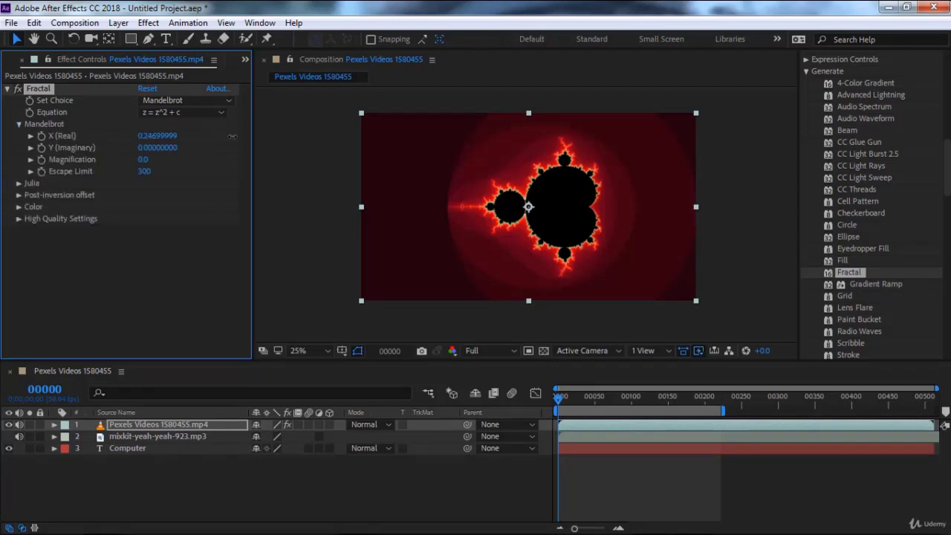
mouse_move(232, 136)
left_mouse_down()
mouse_move(203, 140)
mouse_move(225, 142)
left_mouse_up()
left_click_drag(159, 147, 179, 147)
left_click_drag(610, 402, 687, 407)
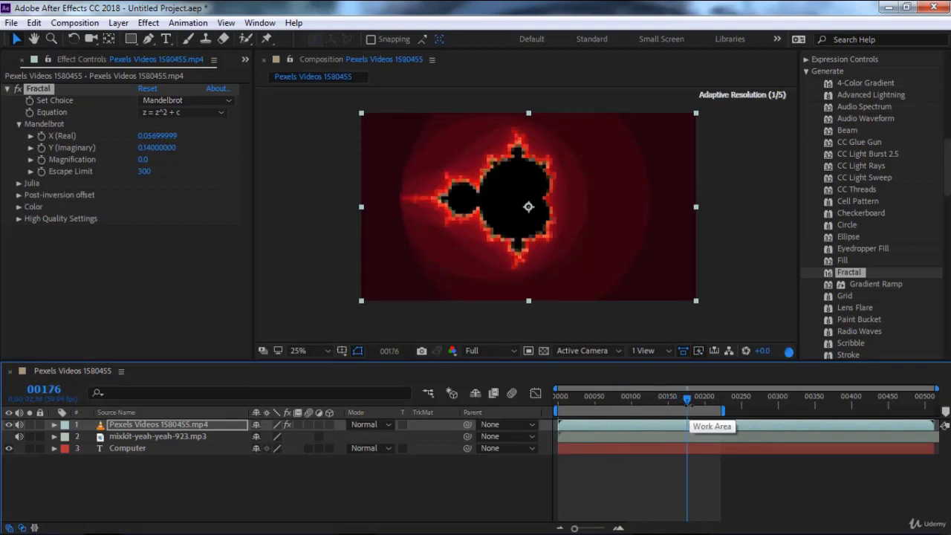
left_click_drag(687, 399, 698, 399)
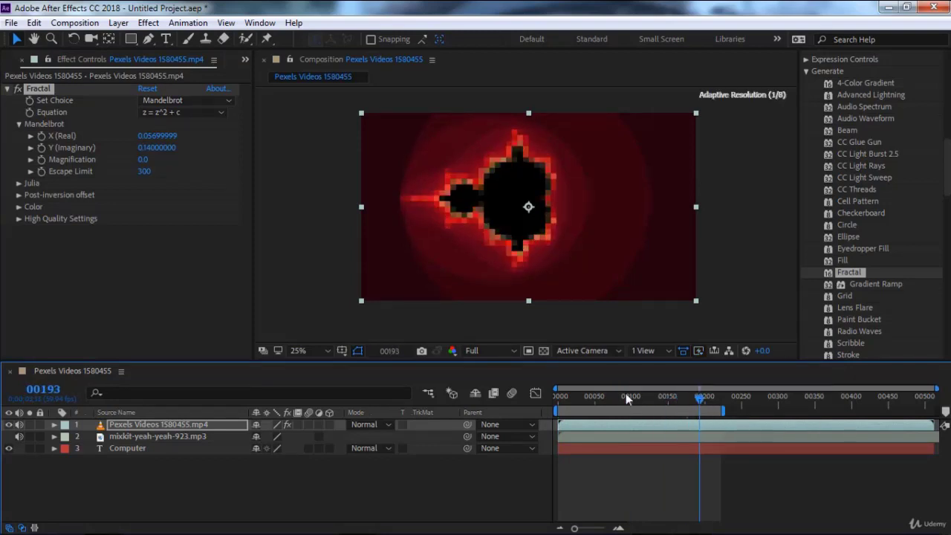
left_click(43, 88)
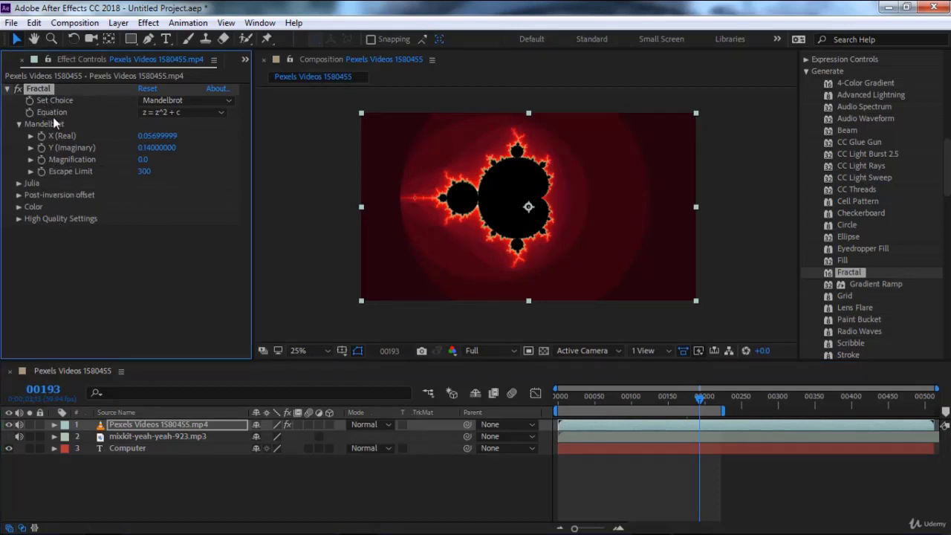
key("Delete")
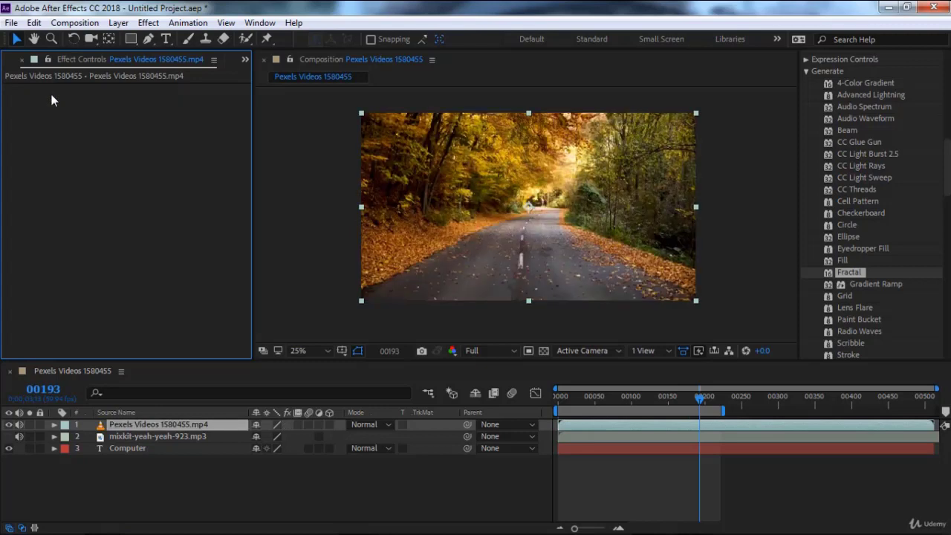
Apply Gradient Ramp to the road video, with its points set to run horizontally from white (left) to black (right).
double_click(861, 285)
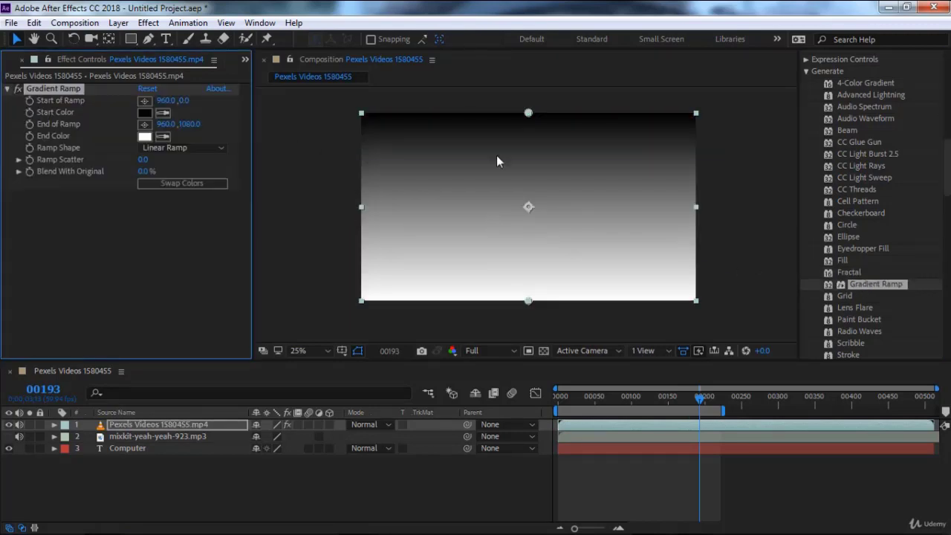
left_click_drag(528, 113, 613, 169)
left_click_drag(527, 299, 363, 199)
left_click_drag(614, 169, 699, 191)
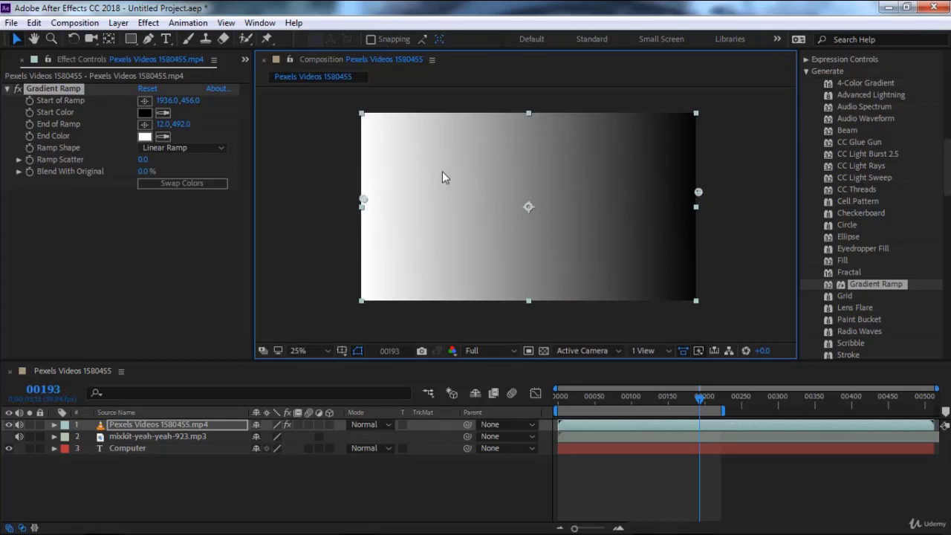
Set the Gradient Ramp Start Color to bright red and End Color to salmon.
left_click(144, 112)
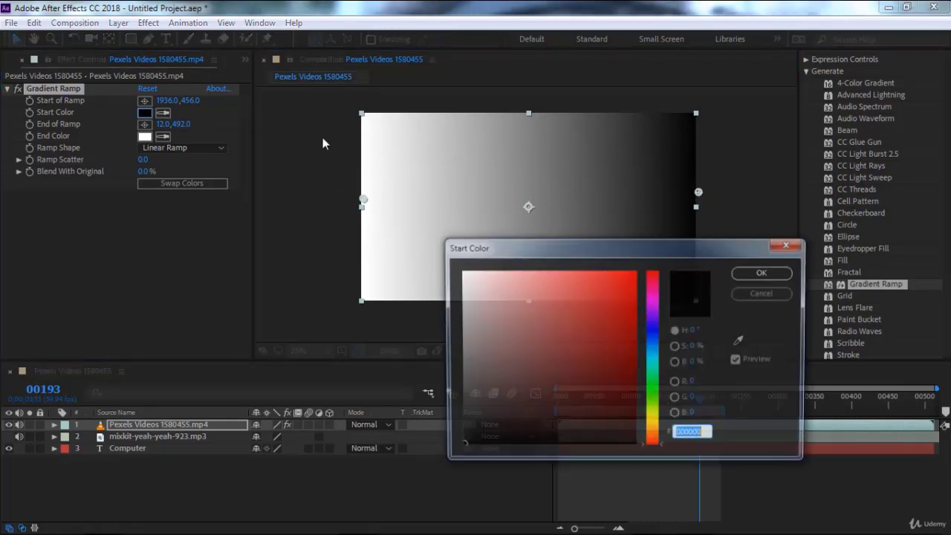
left_click(621, 279)
left_click(763, 272)
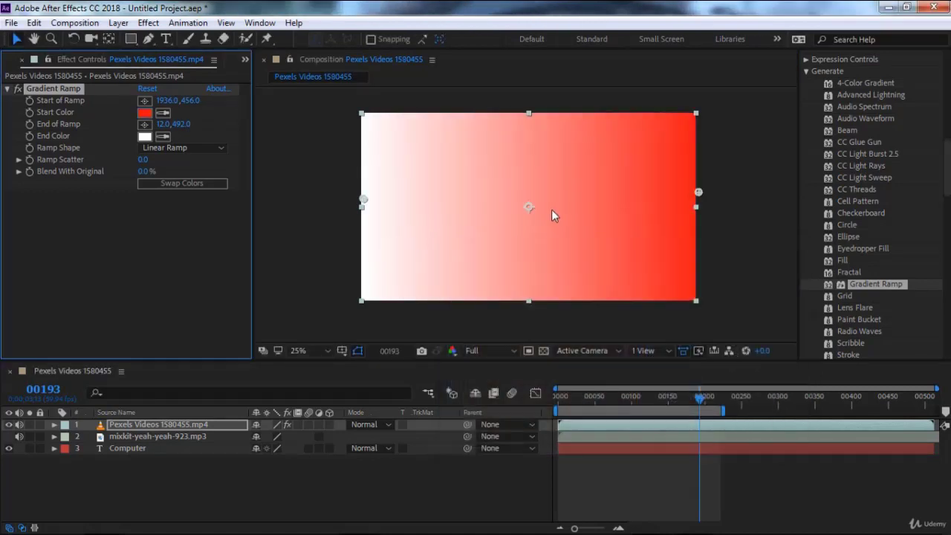
left_click(144, 136)
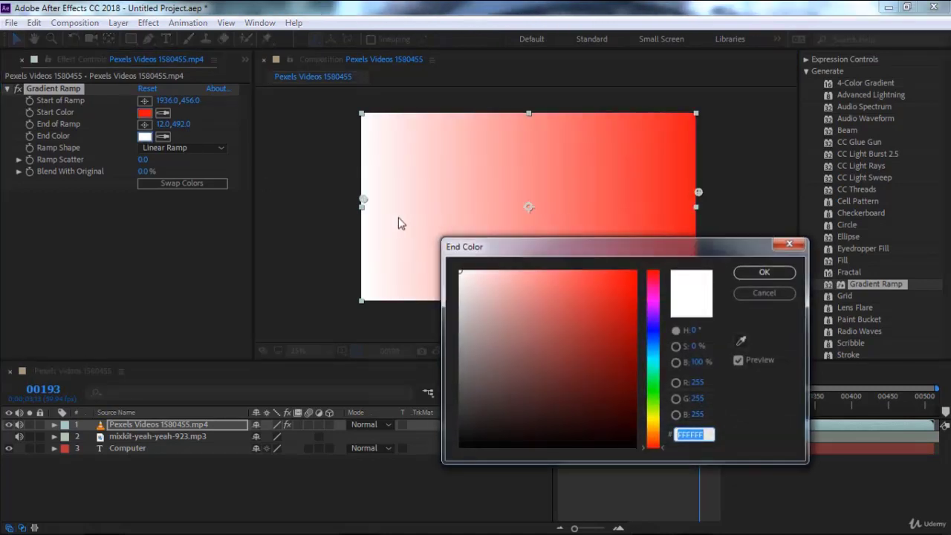
left_click(545, 276)
left_click(763, 272)
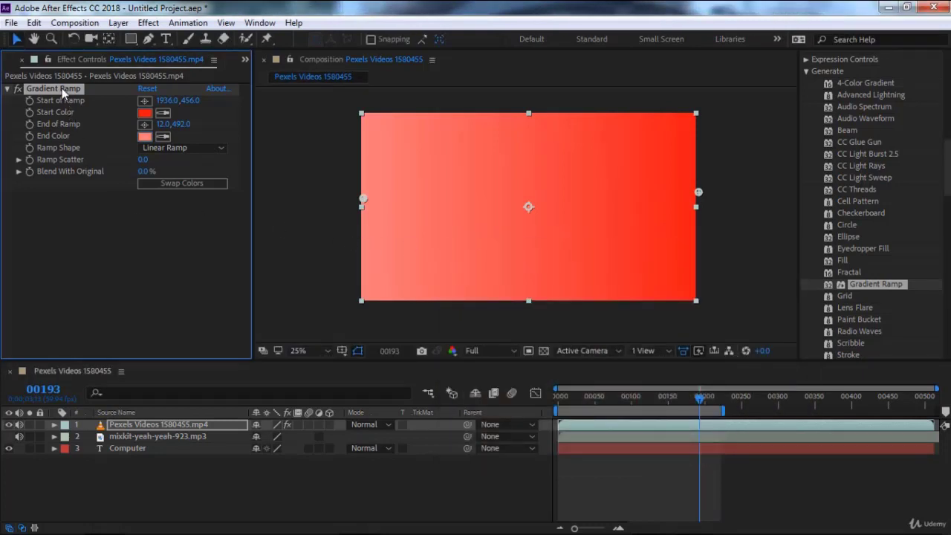
Restore the ramp after a deletion, switch it to Radial Ramp, and reposition its centre and end points.
key("Delete")
key("ctrl+z")
left_click(181, 146)
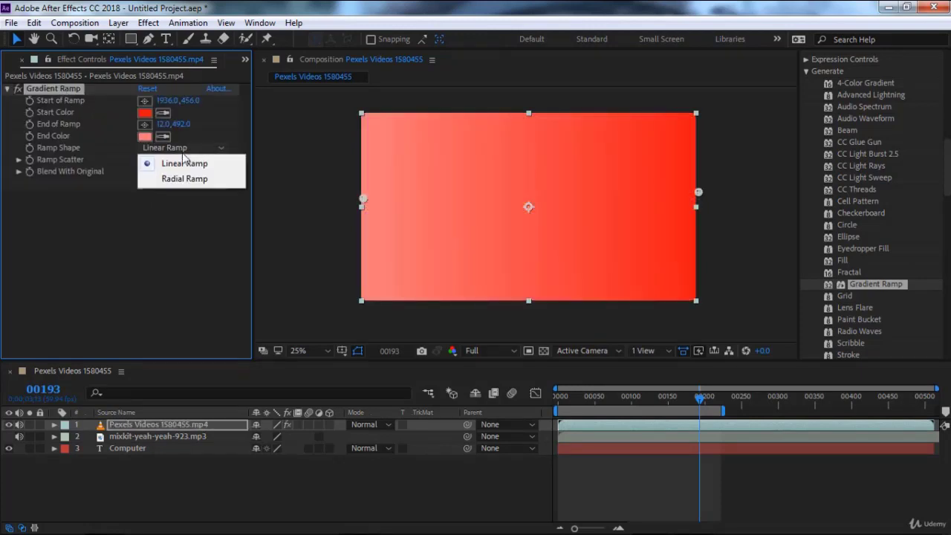
left_click(182, 179)
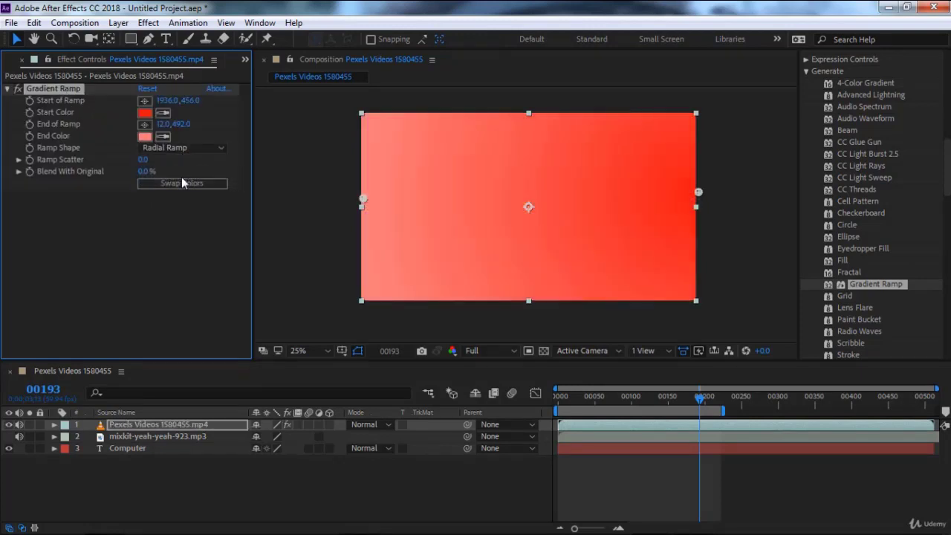
left_click_drag(700, 191, 540, 196)
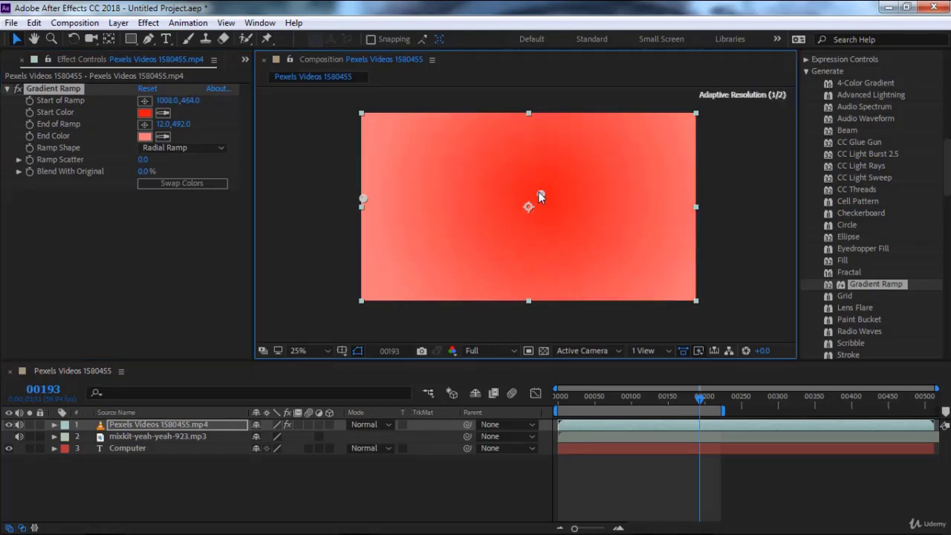
mouse_move(369, 199)
left_mouse_down()
mouse_move(466, 259)
mouse_move(587, 271)
left_mouse_up()
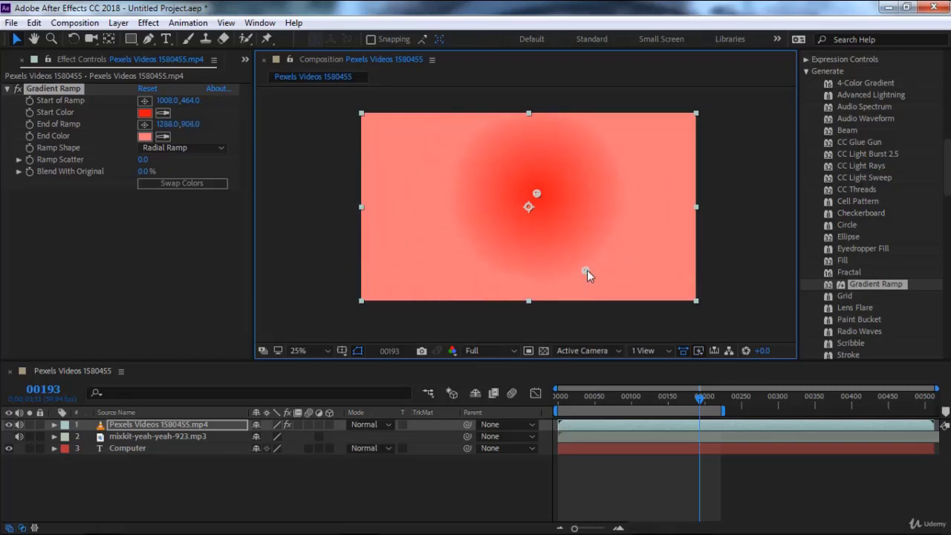
left_click_drag(570, 177, 536, 193)
Set Ramp Shape back to Linear Ramp and delete the Gradient Ramp effect.
left_click(195, 148)
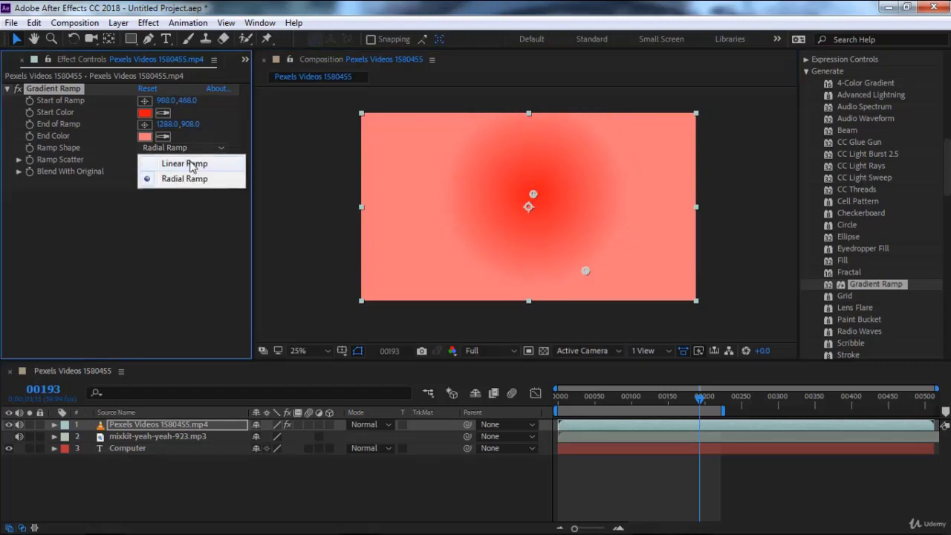
left_click(195, 163)
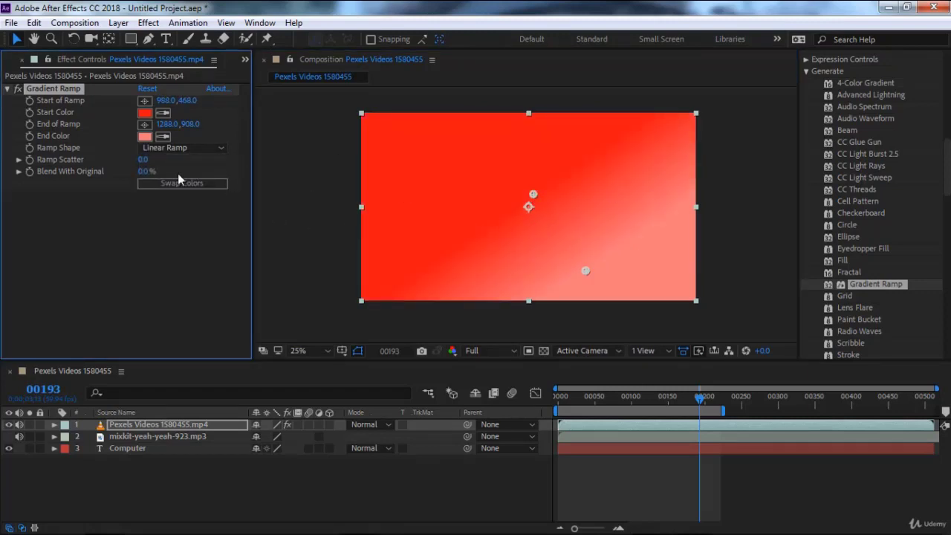
key("Delete")
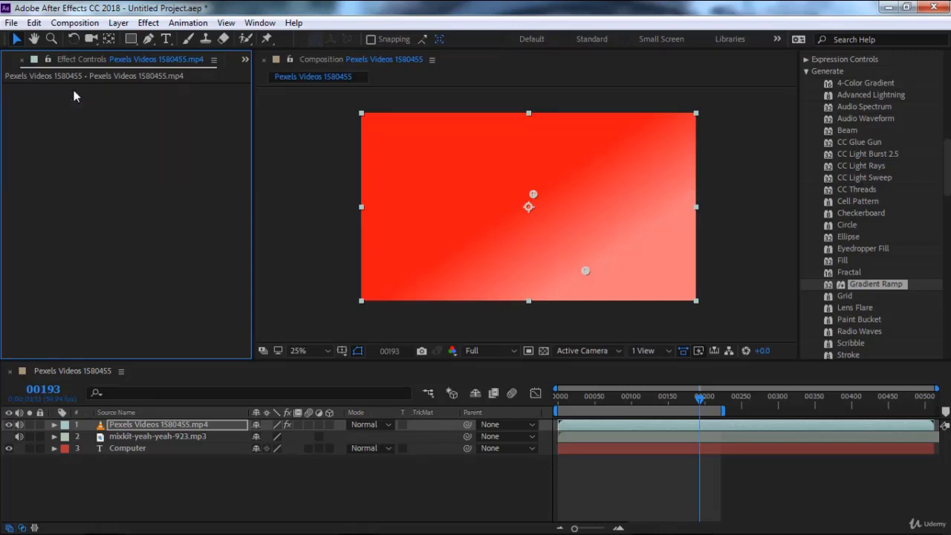
Apply Grid to the road video, enlarge its cells and shift it up and left.
double_click(844, 296)
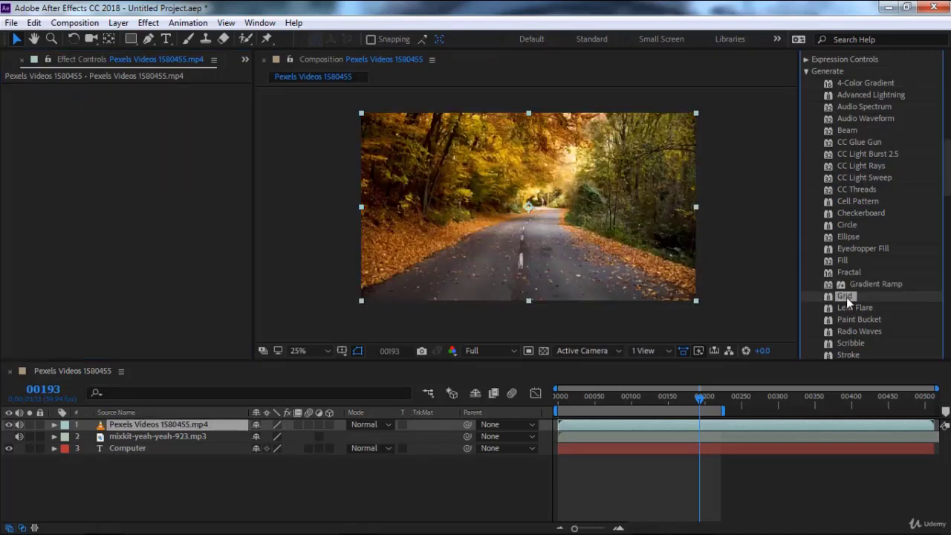
left_click_drag(562, 227, 567, 240)
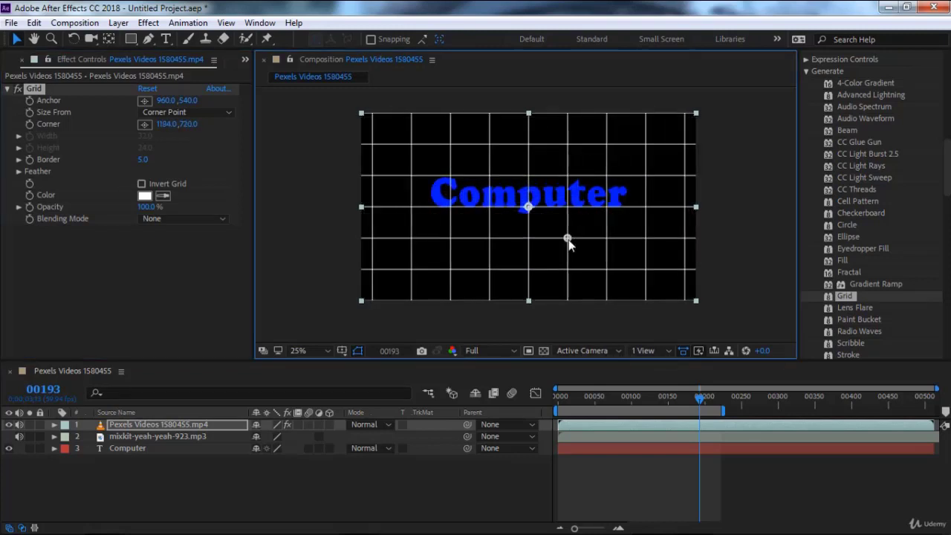
left_click_drag(527, 209, 501, 178)
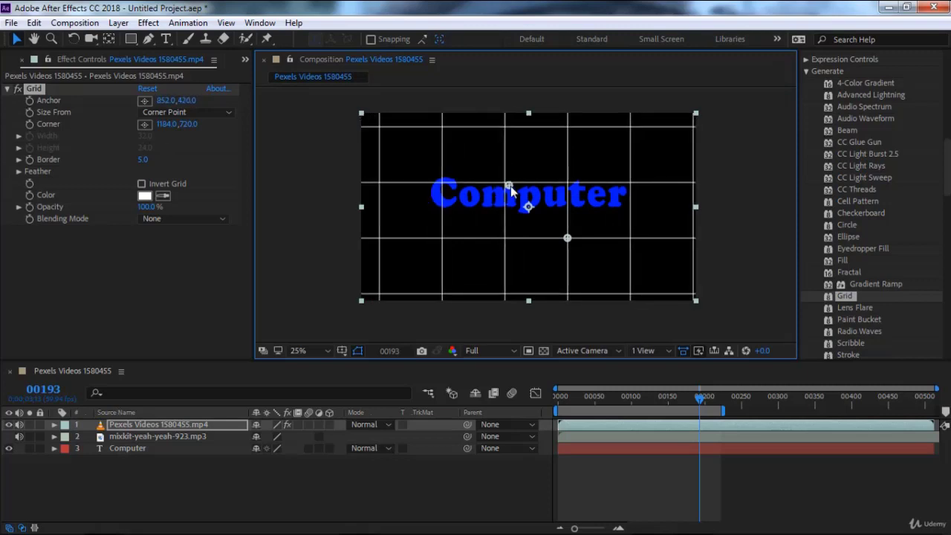
left_click_drag(501, 178, 509, 186)
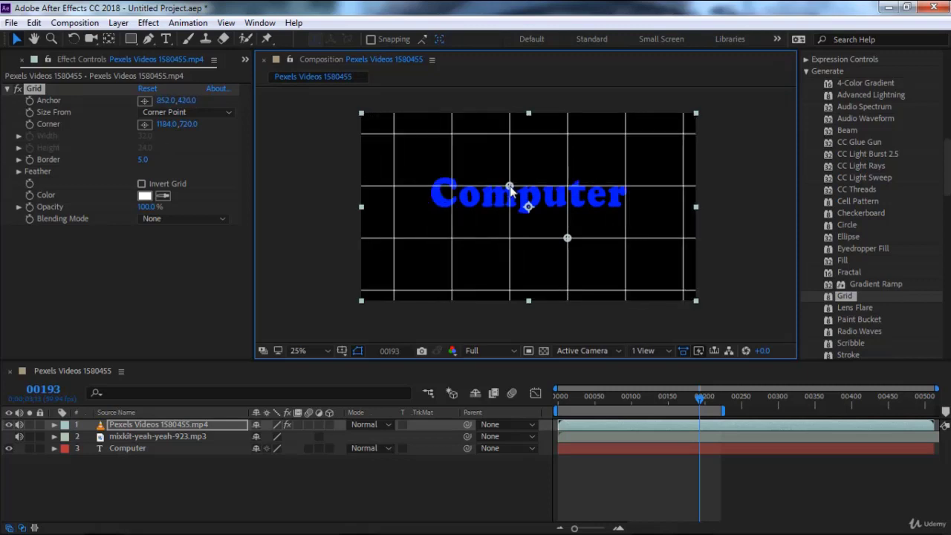
Nudge the Computer title slightly right and down, then reselect the video's Grid effect.
left_click(126, 449)
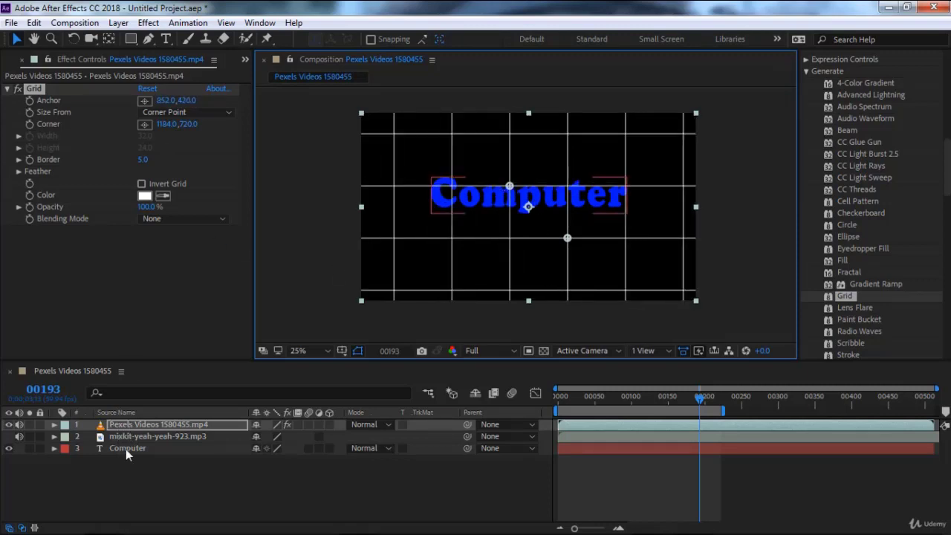
mouse_move(540, 195)
left_mouse_down()
mouse_move(572, 204)
mouse_move(547, 206)
left_mouse_up()
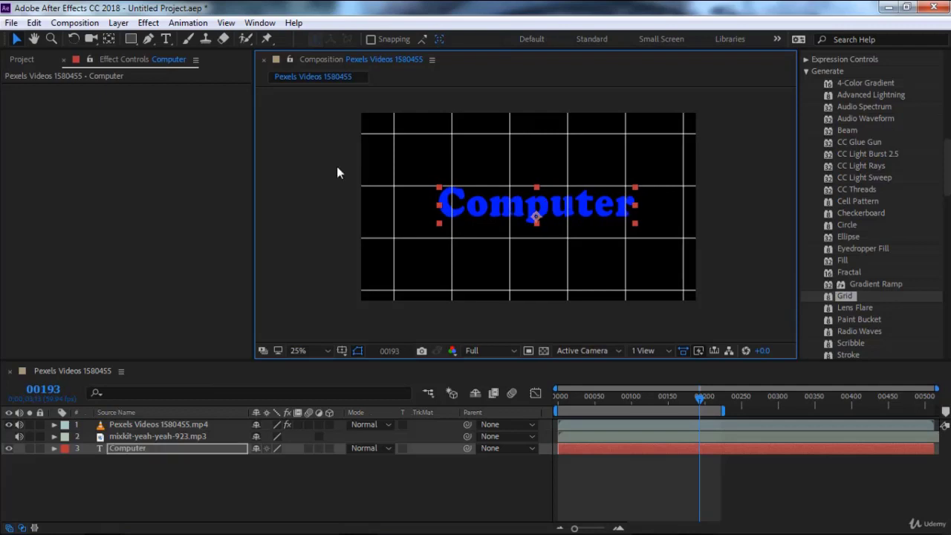
left_click(144, 426)
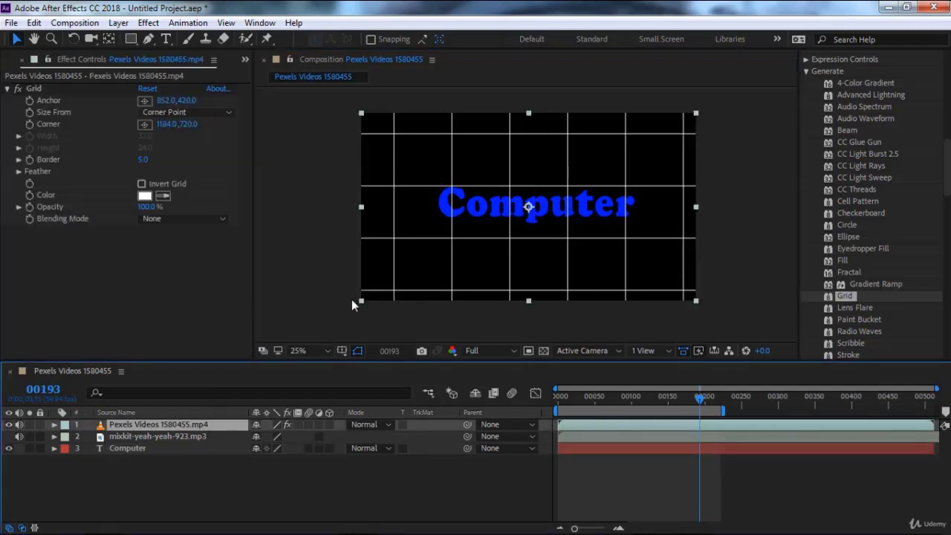
left_click(39, 93)
Remove the Grid and apply Lens Flare with its centre moved toward the upper right.
key("Delete")
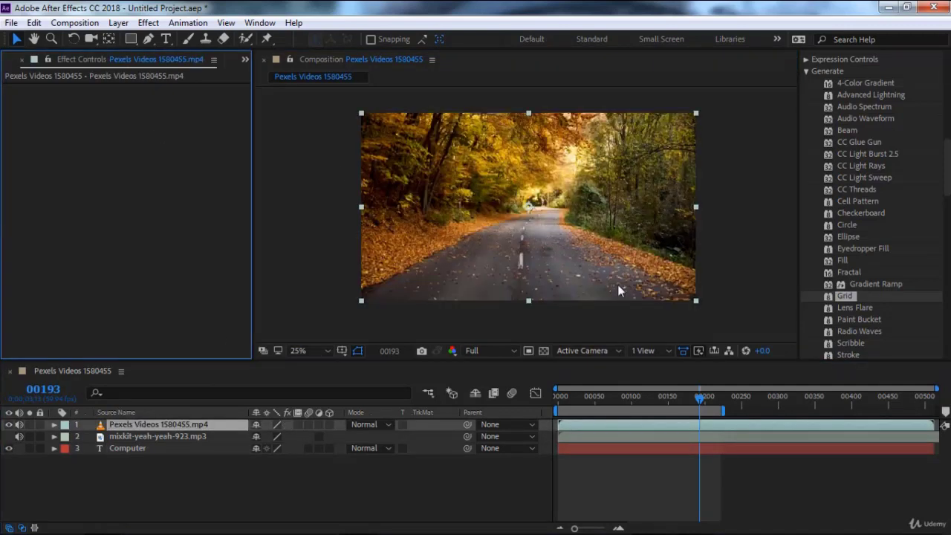
double_click(854, 307)
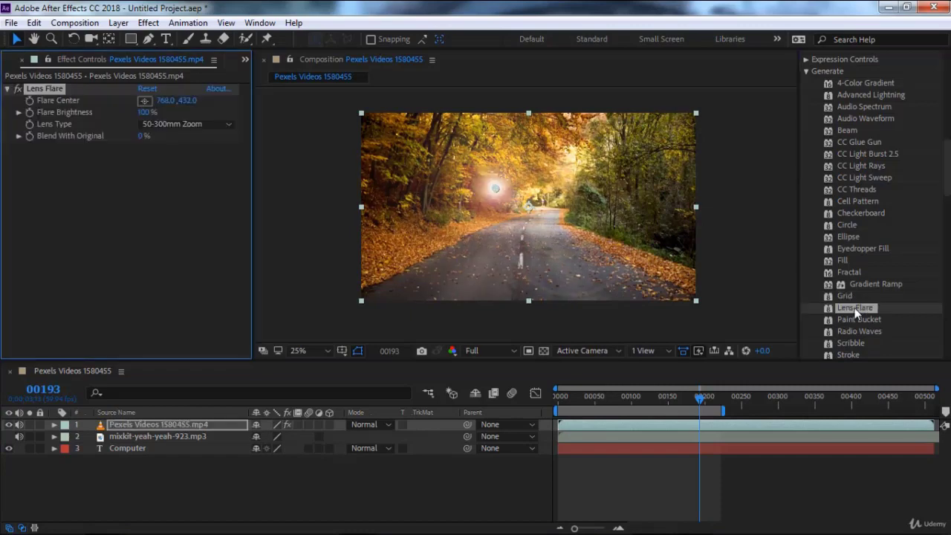
mouse_move(492, 191)
left_mouse_down()
mouse_move(615, 182)
mouse_move(550, 161)
mouse_move(570, 157)
left_mouse_up()
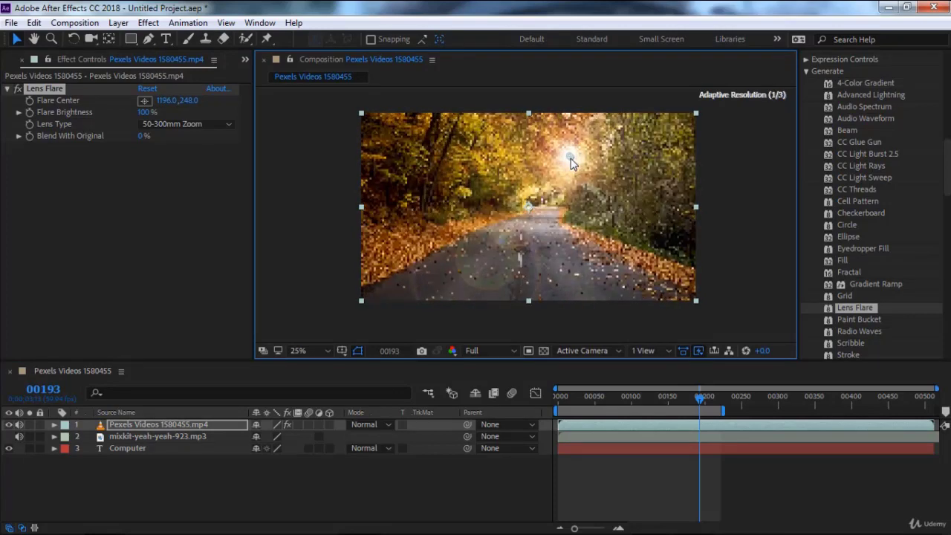
Compare Lens Type 35mm Prime and 105mm Prime, then return to 50-300mm Zoom.
left_click(202, 125)
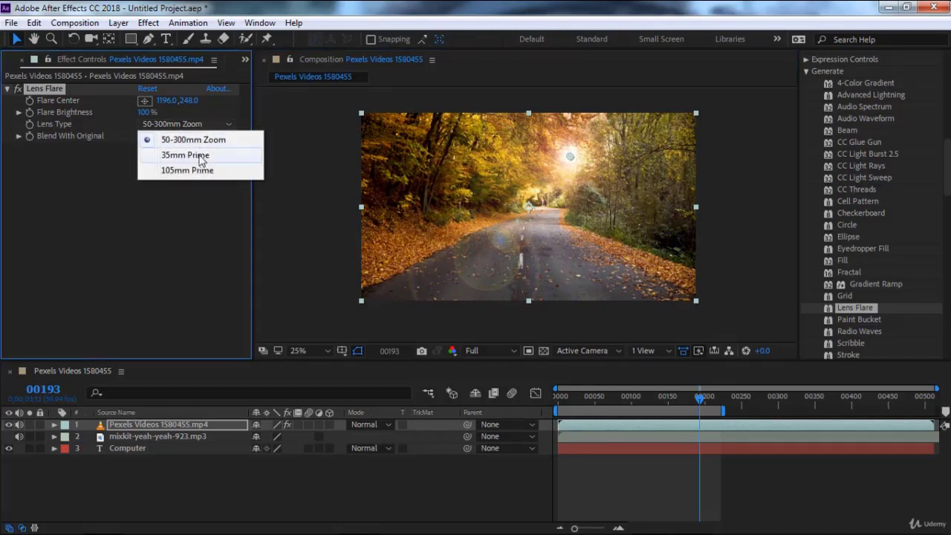
left_click(200, 162)
left_click(198, 125)
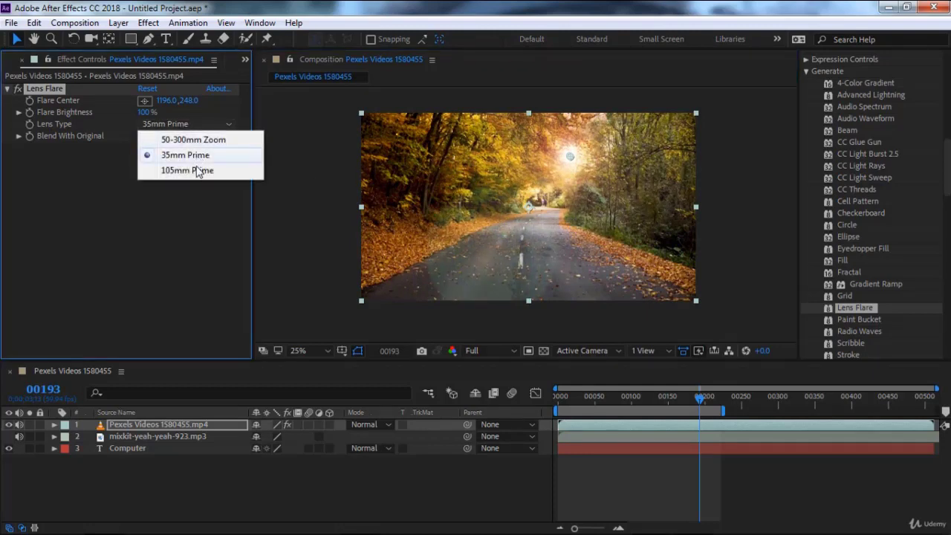
left_click(197, 171)
left_click(195, 125)
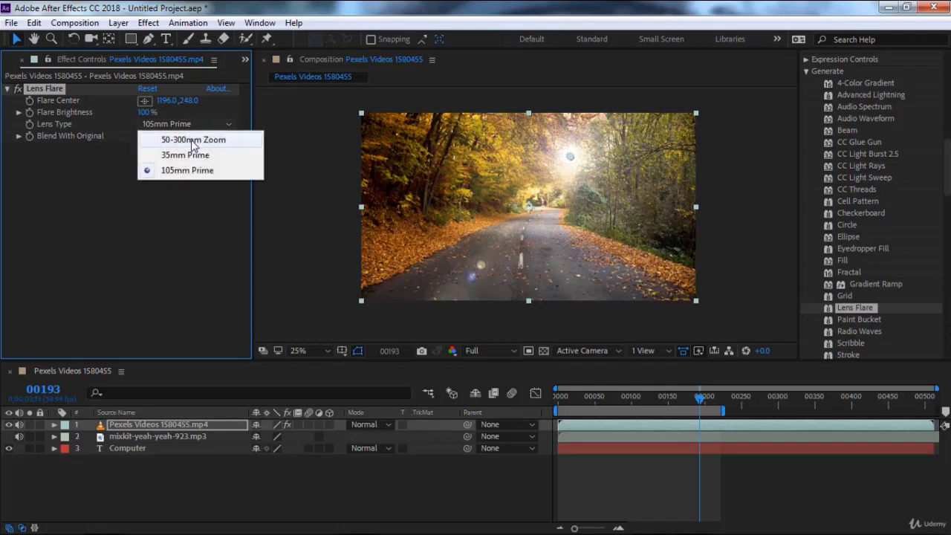
left_click(194, 141)
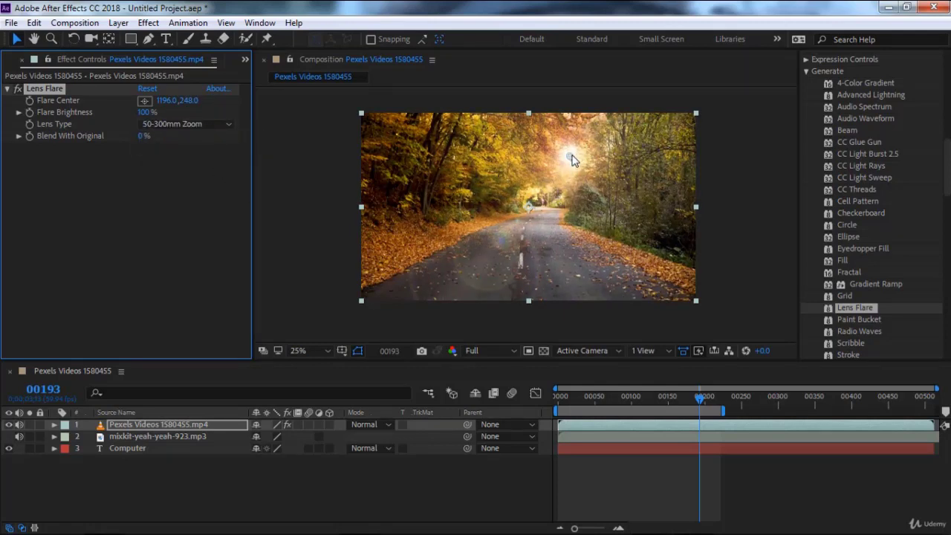
Nudge the flare centre, raise Blend With Original, then delete the Lens Flare.
left_click_drag(577, 156, 572, 159)
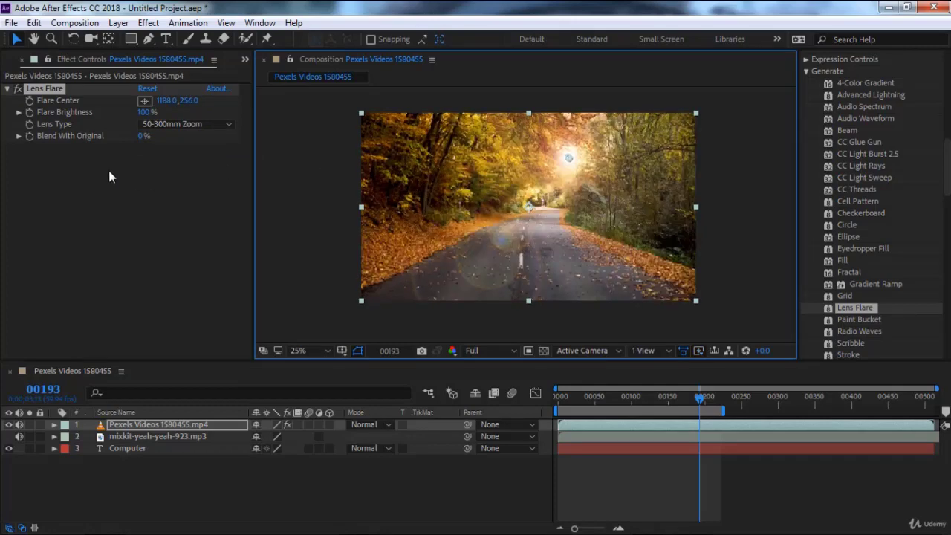
mouse_move(143, 136)
left_mouse_down()
mouse_move(233, 146)
mouse_move(143, 166)
left_mouse_up()
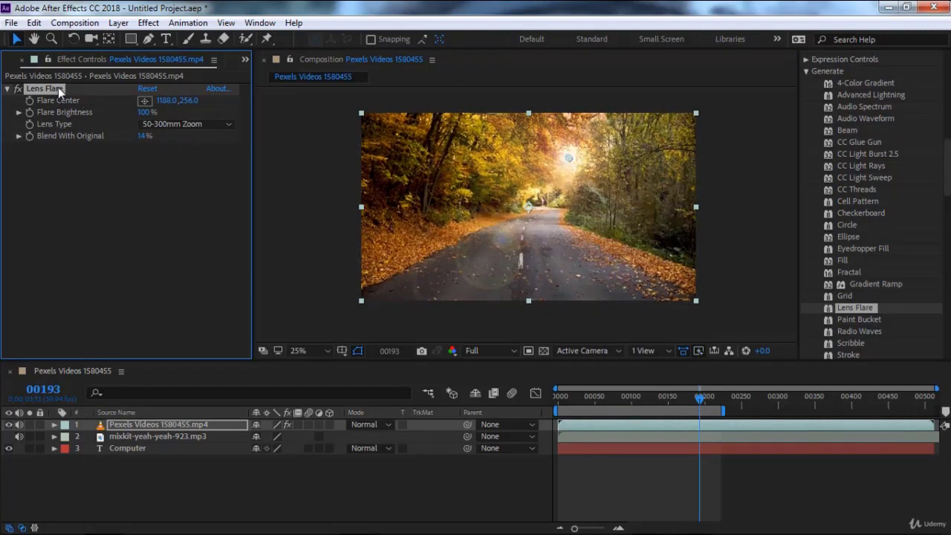
key("Delete")
Apply Paint Bucket to the road video with a fill point on the left trees and roadside.
scroll(906, 276, "down", 3)
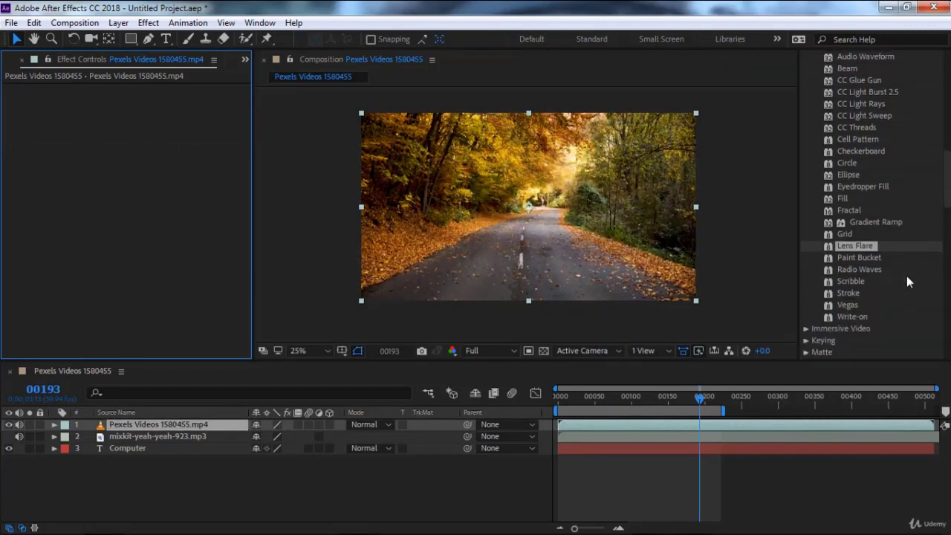
left_click(866, 260)
double_click(866, 260)
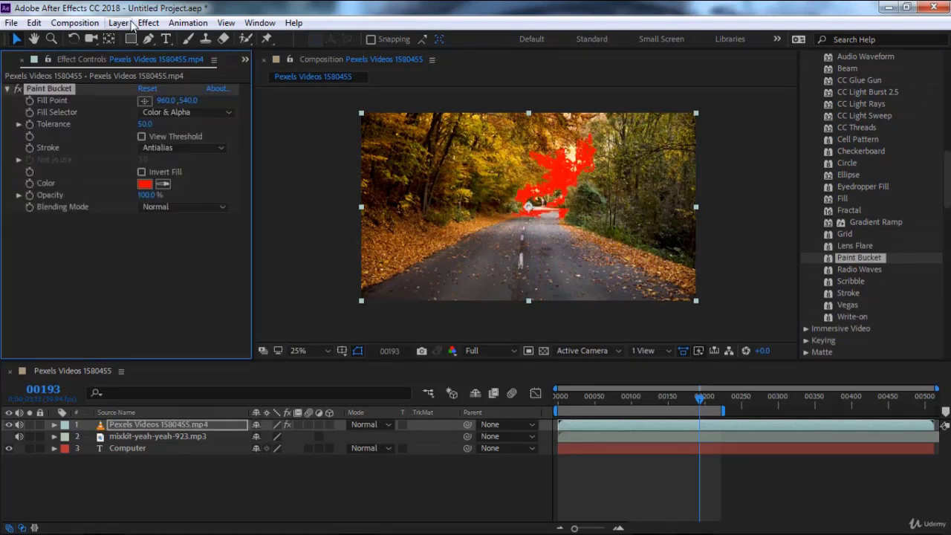
left_click(144, 100)
left_click(457, 228)
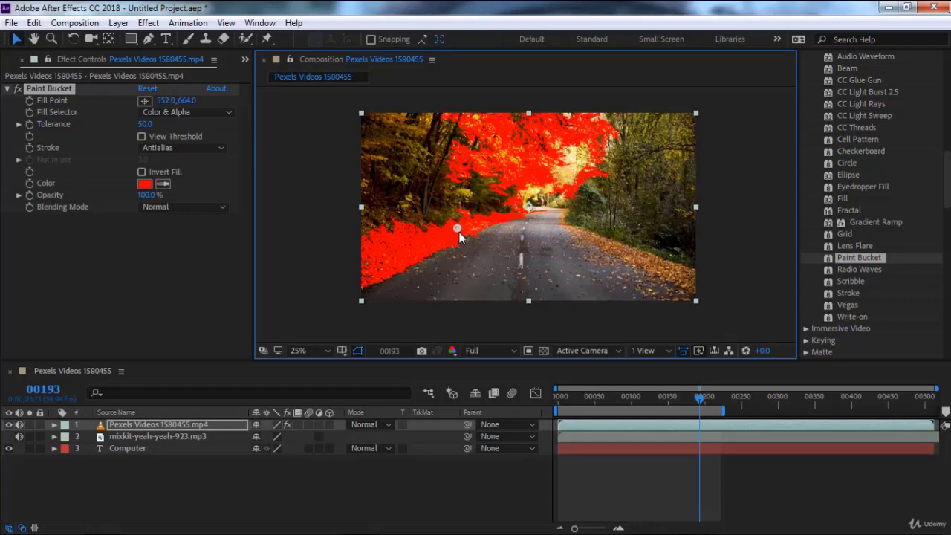
Change the fill colour to magenta and move the Fill Point to 1208.0,324.0 on the far trees.
left_click(145, 184)
left_click_drag(655, 331, 654, 298)
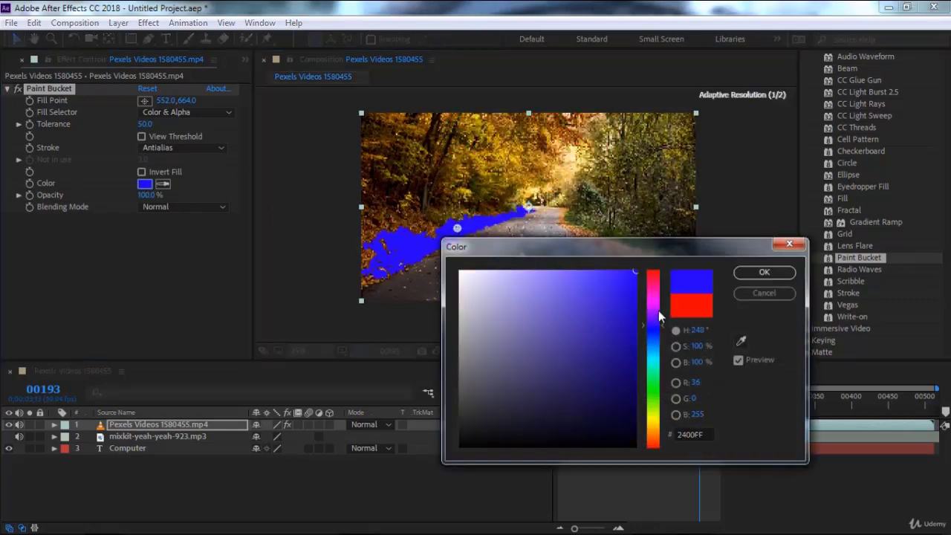
left_click(628, 290)
left_click(760, 273)
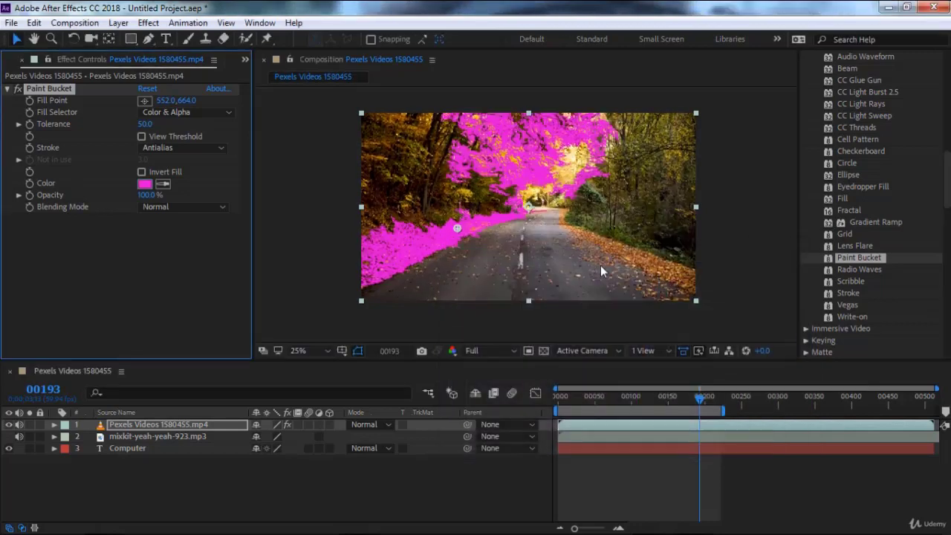
mouse_move(457, 229)
left_mouse_down()
mouse_move(518, 255)
mouse_move(500, 264)
mouse_move(507, 261)
mouse_move(504, 275)
mouse_move(646, 213)
left_mouse_up()
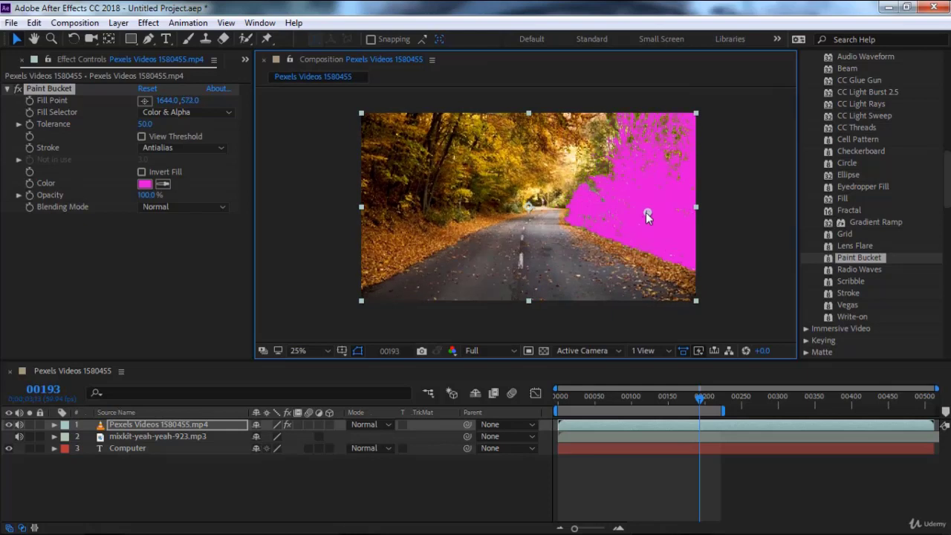
mouse_move(645, 212)
left_mouse_down()
mouse_move(617, 214)
mouse_move(672, 229)
mouse_move(569, 171)
left_mouse_up()
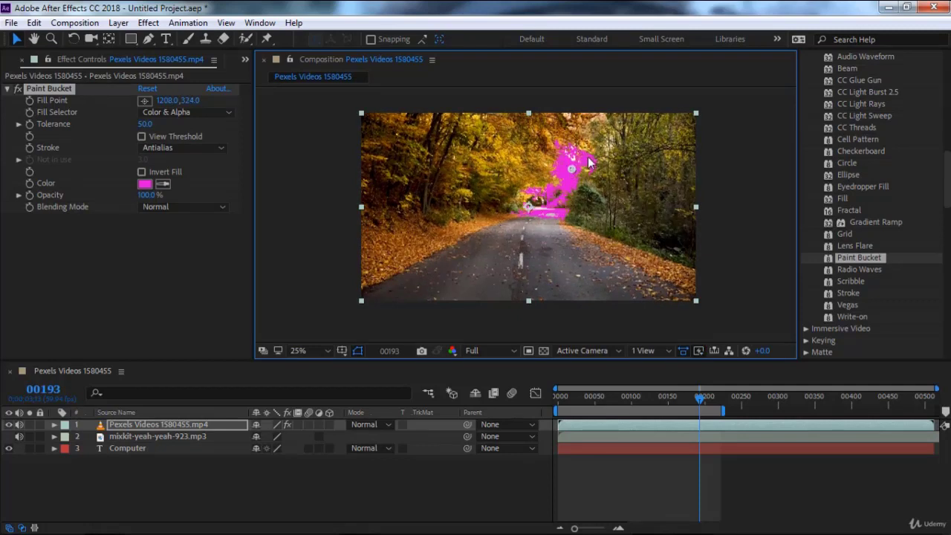
Switch the Paint Bucket fill to white (FFFFFF), then delete the effect.
left_click(144, 183)
left_click(460, 273)
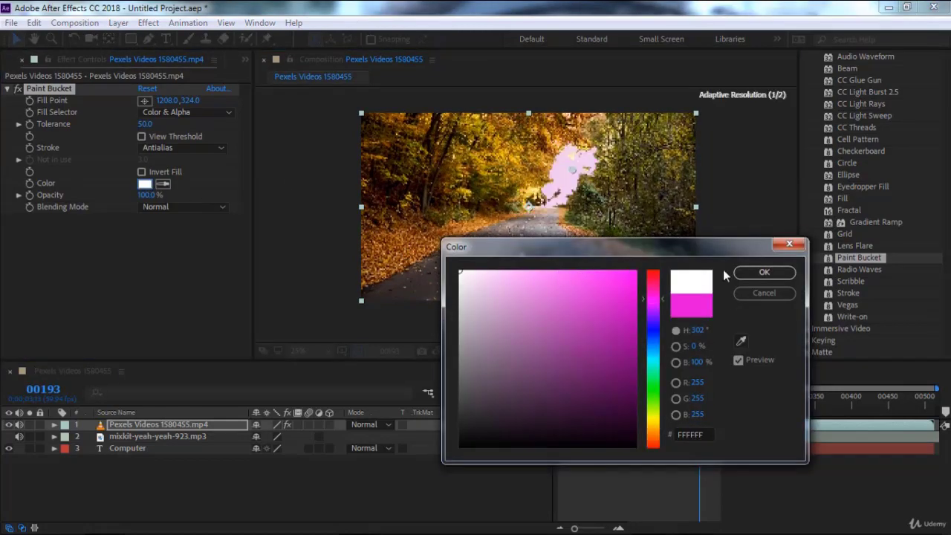
left_click(764, 271)
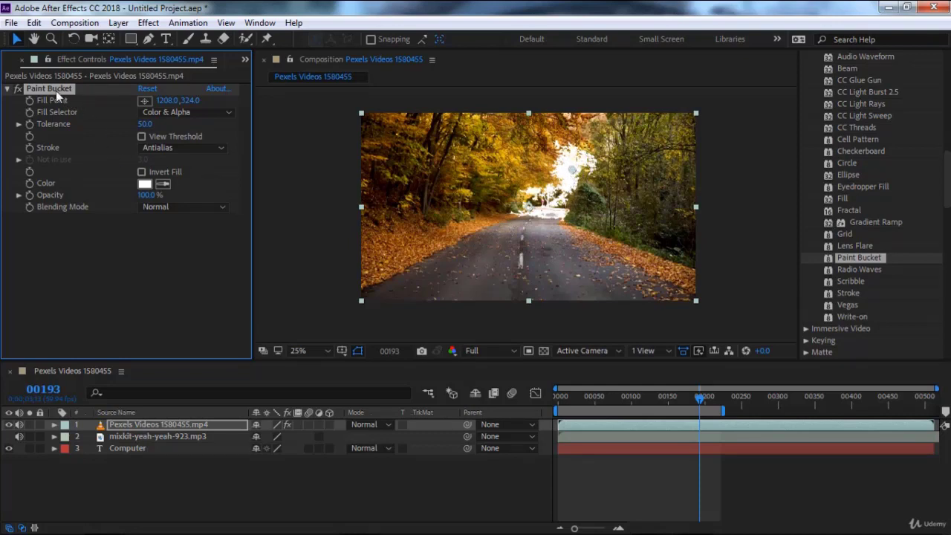
key("Delete")
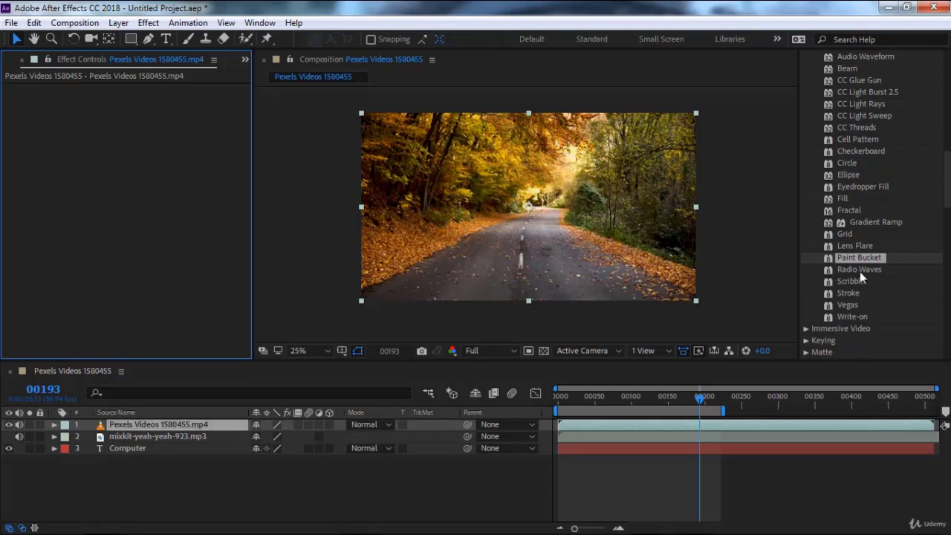
left_click(860, 271)
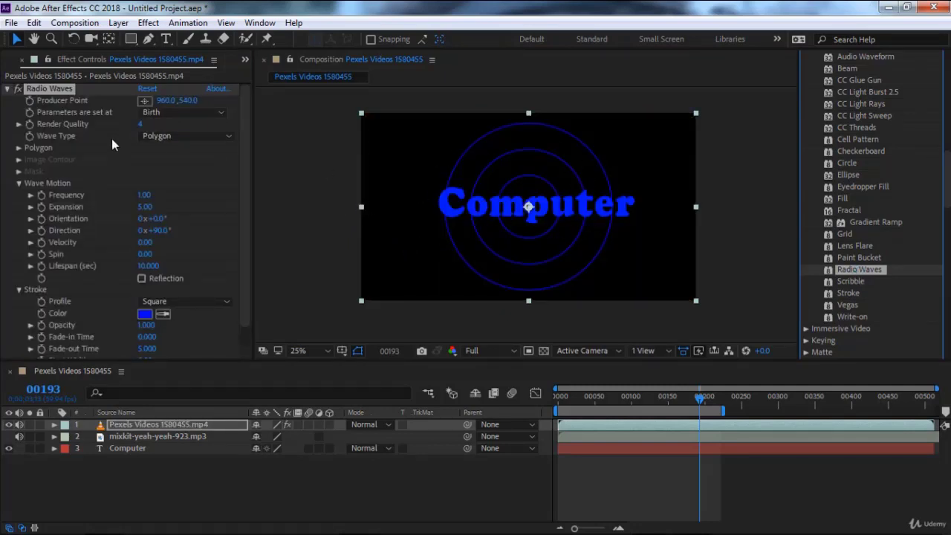
mouse_move(144, 199)
left_mouse_down()
mouse_move(217, 208)
mouse_move(123, 203)
mouse_move(211, 205)
left_mouse_up()
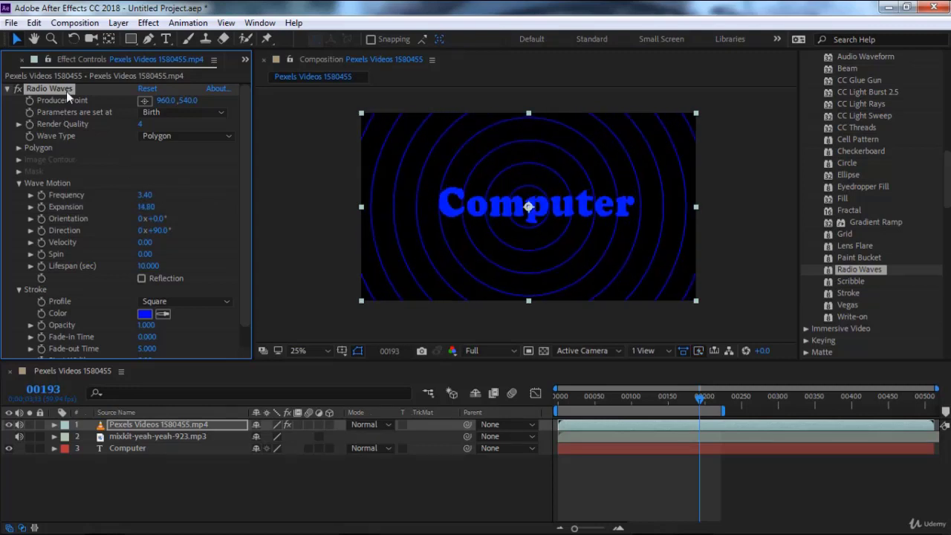
key("Delete")
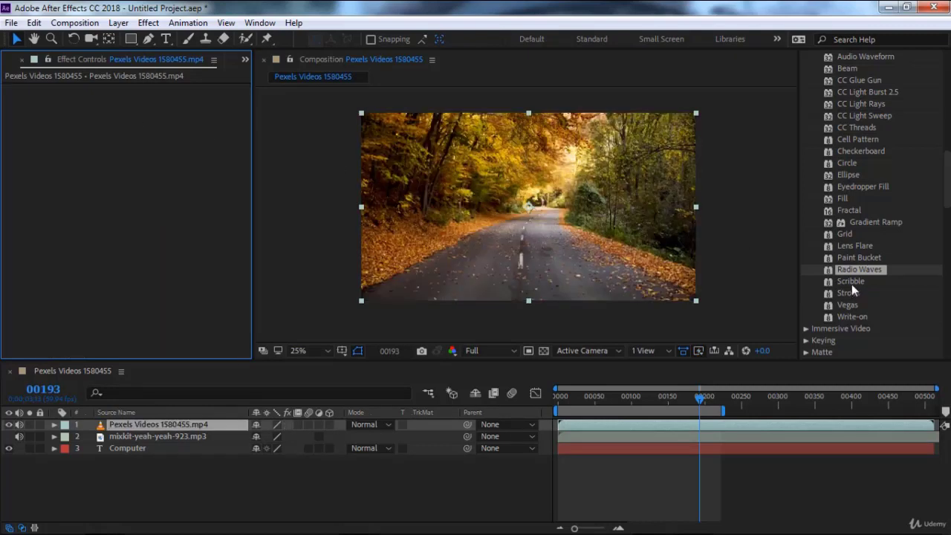
left_click(851, 284)
double_click(851, 282)
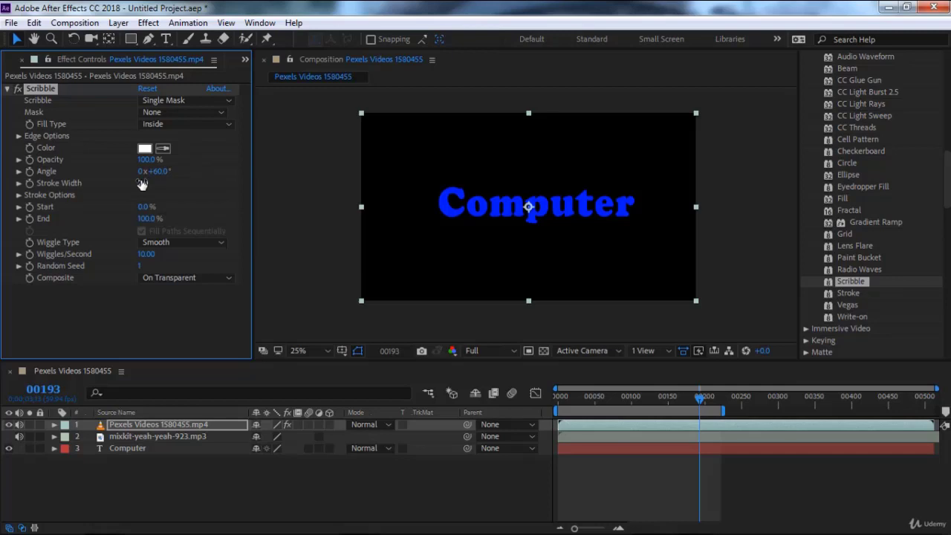
left_click_drag(142, 184, 219, 184)
key("Delete")
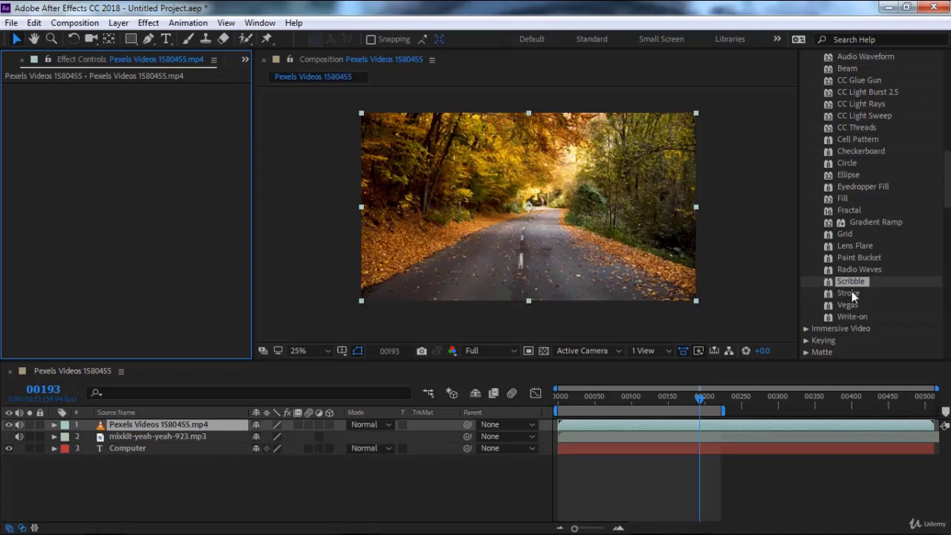
Apply Stroke to the road video and try toggling All Masks.
left_click(849, 294)
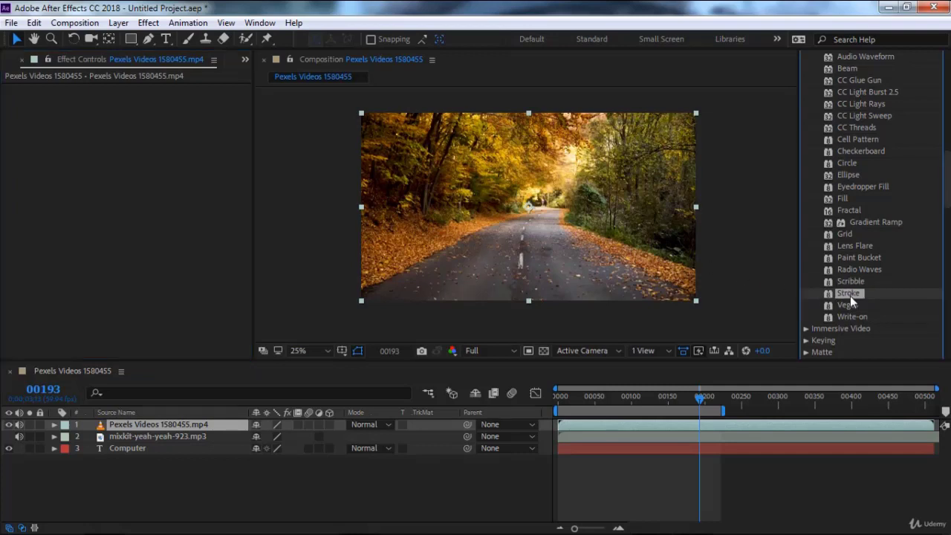
double_click(850, 294)
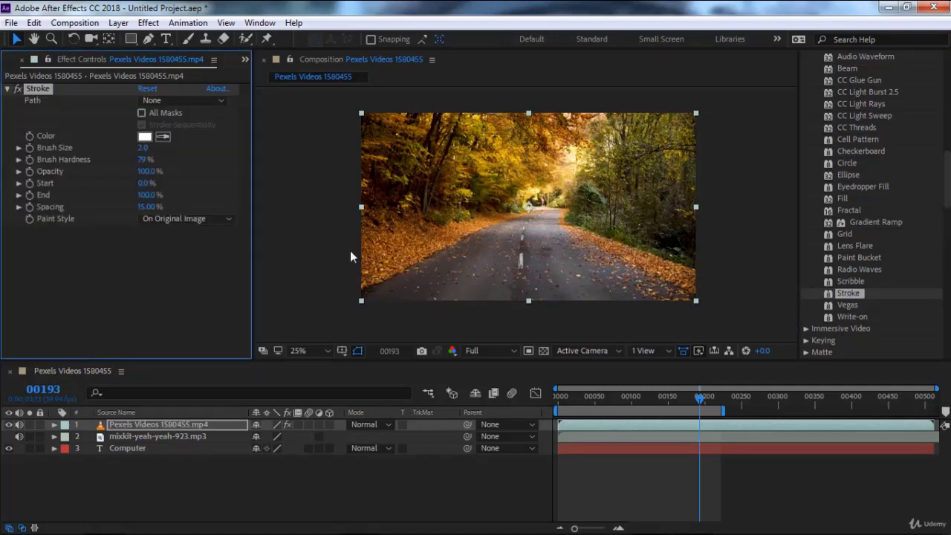
left_click(142, 113)
left_click(142, 113)
left_click(170, 103)
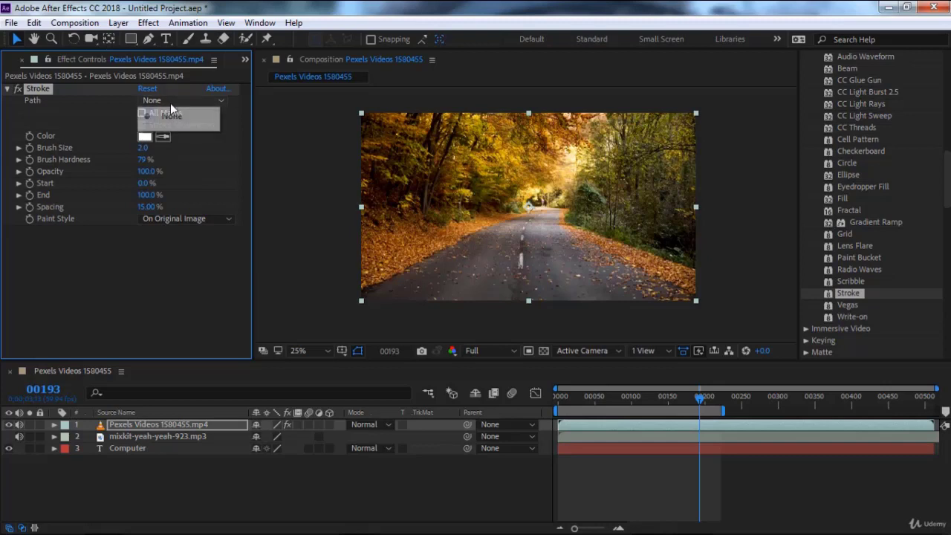
left_click(189, 435)
Draw a closed four-point blob mask on the video with the Pen tool.
left_click(148, 39)
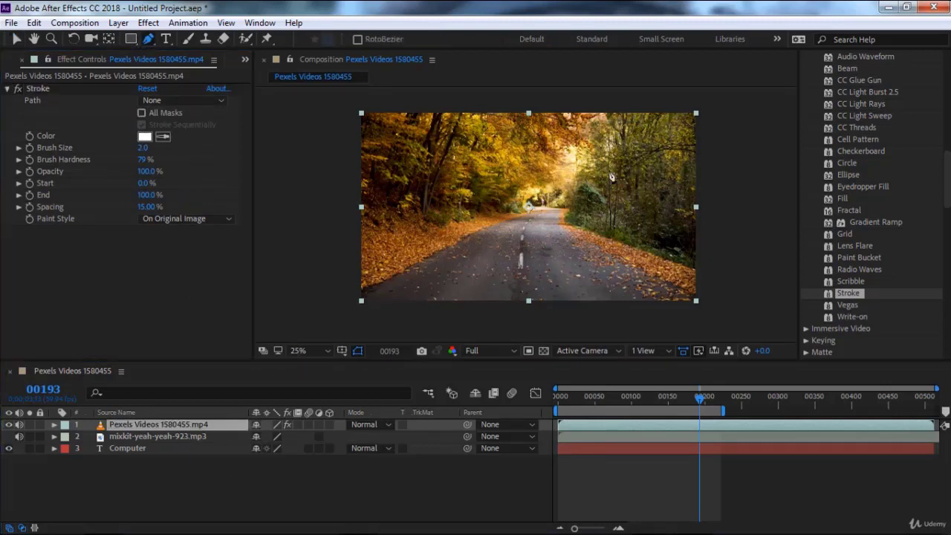
left_click(535, 166)
left_click(592, 175)
left_click(604, 202)
left_click_drag(550, 236, 475, 245)
left_click(535, 167)
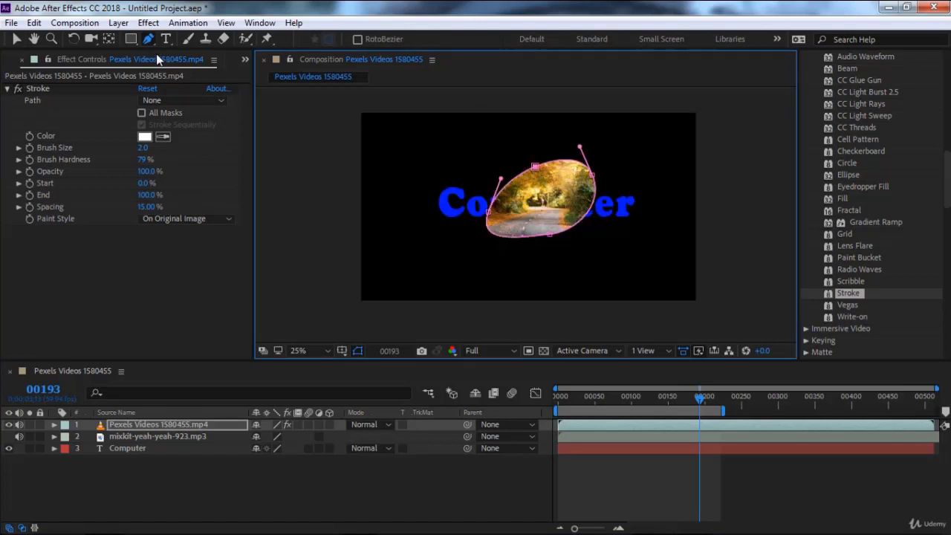
left_click(17, 39)
Set the Stroke Path to Mask 1 after toggling All Masks a few times.
left_click(153, 113)
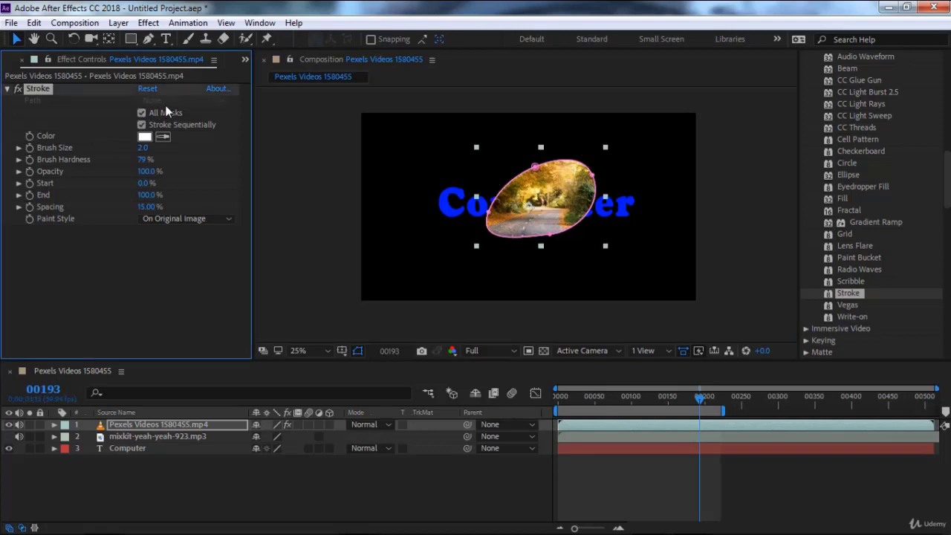
left_click(141, 114)
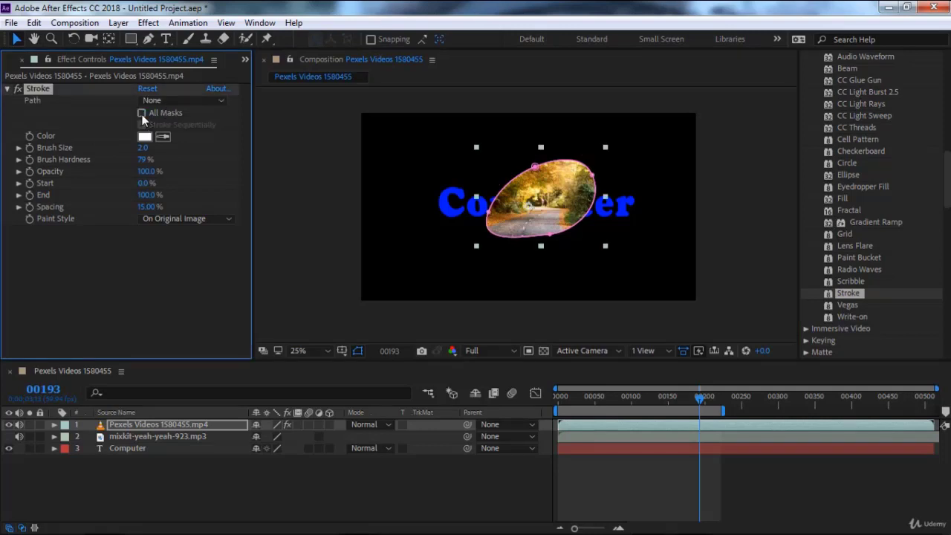
left_click(141, 113)
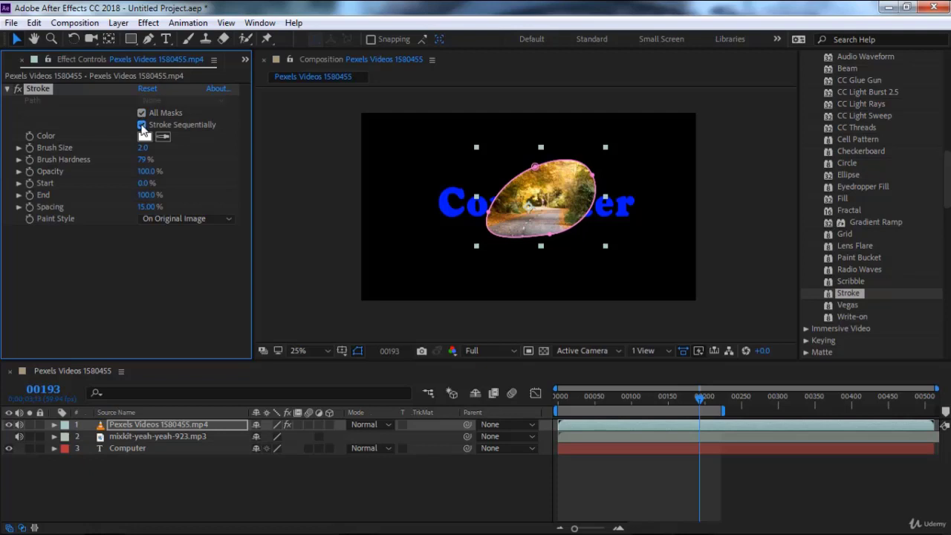
left_click(141, 113)
left_click(179, 100)
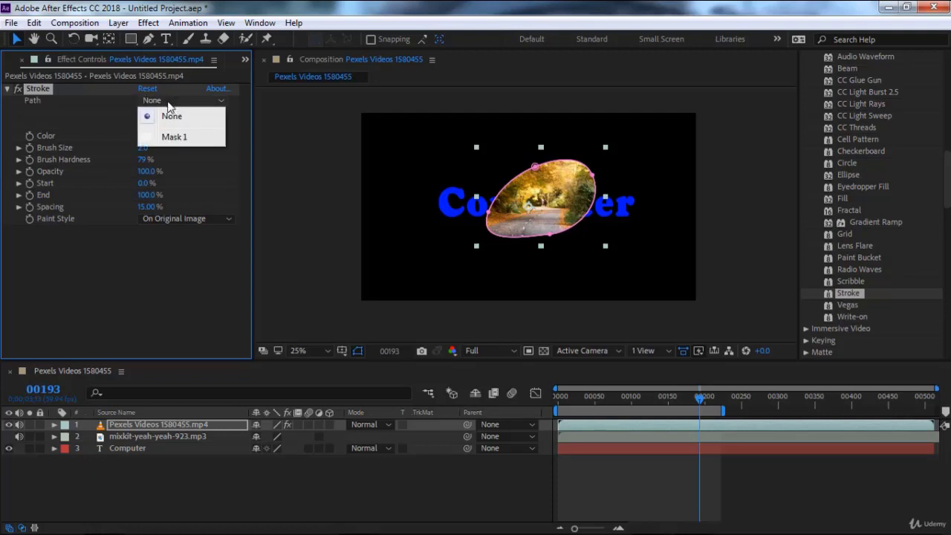
left_click(178, 138)
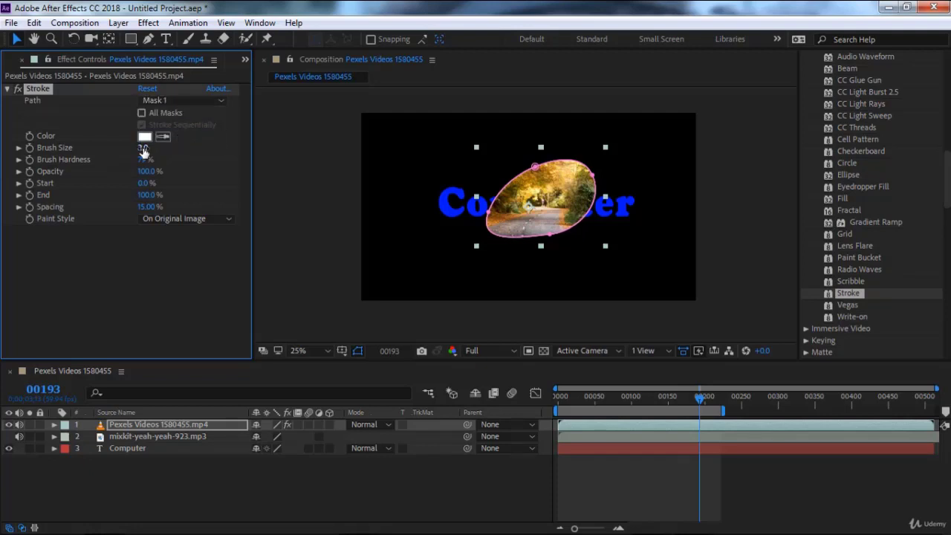
Set Brush Size 84, Hardness 100% and Paint Style On Transparent, then remove Stroke.
left_click_drag(144, 147, 592, 135)
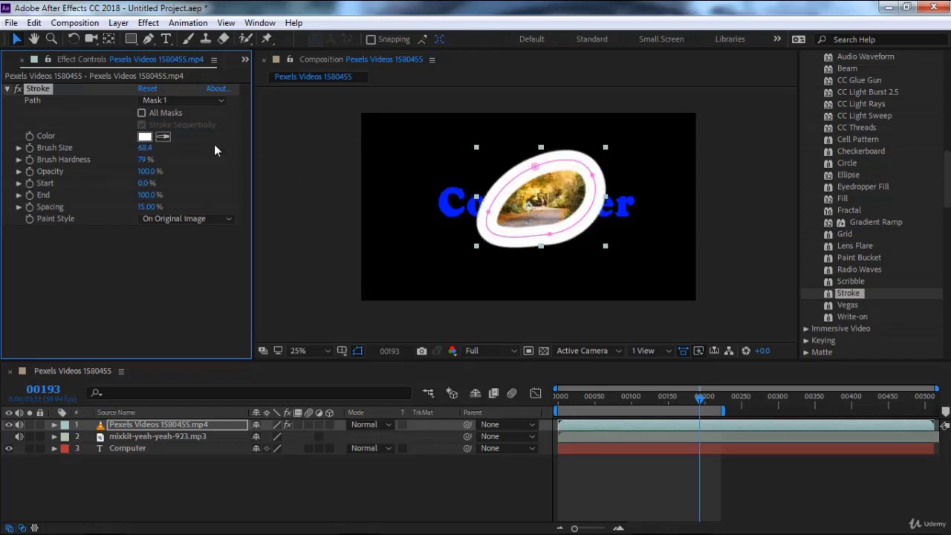
left_click_drag(146, 159, 408, 157)
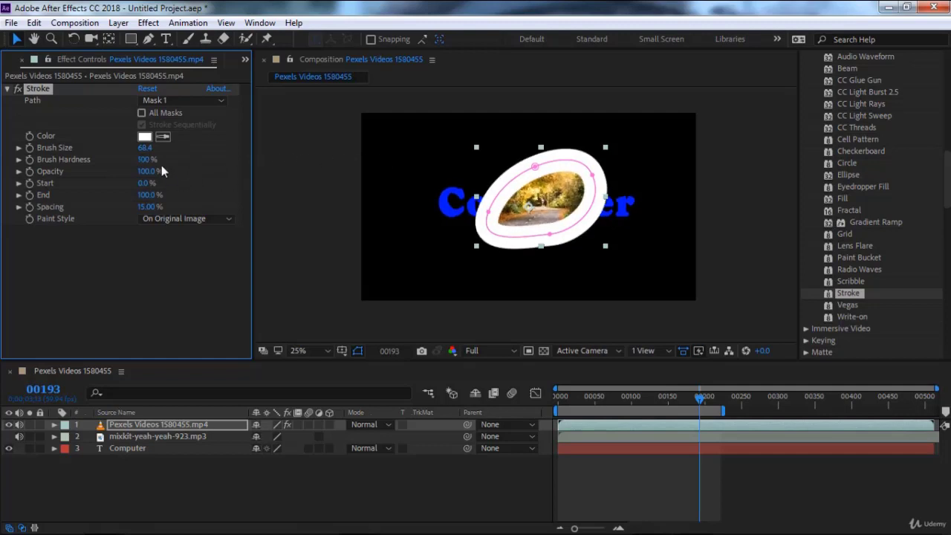
mouse_move(145, 148)
left_mouse_down()
mouse_move(370, 148)
mouse_move(253, 148)
left_mouse_up()
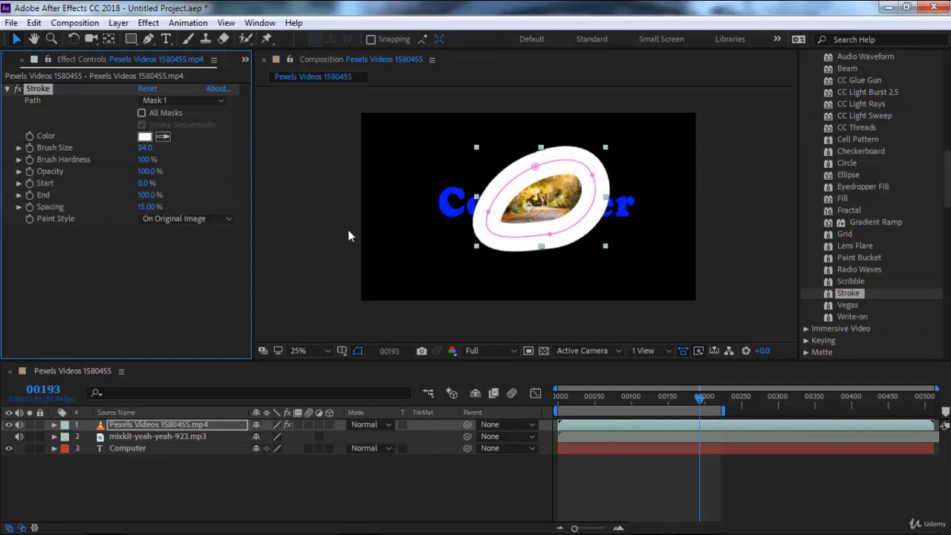
left_click(180, 219)
left_click(179, 253)
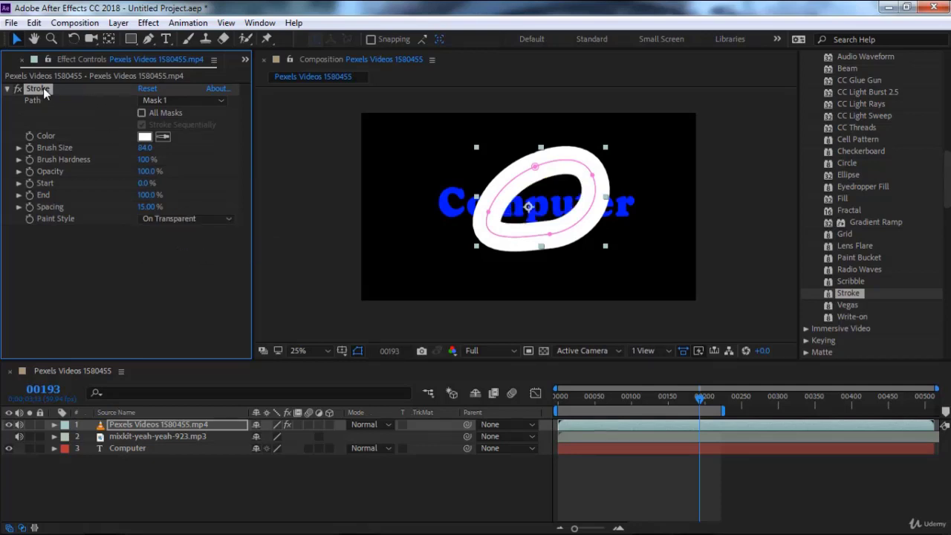
key("Delete")
Apply Vegas to the road video and delete its oval mask using M.
double_click(847, 304)
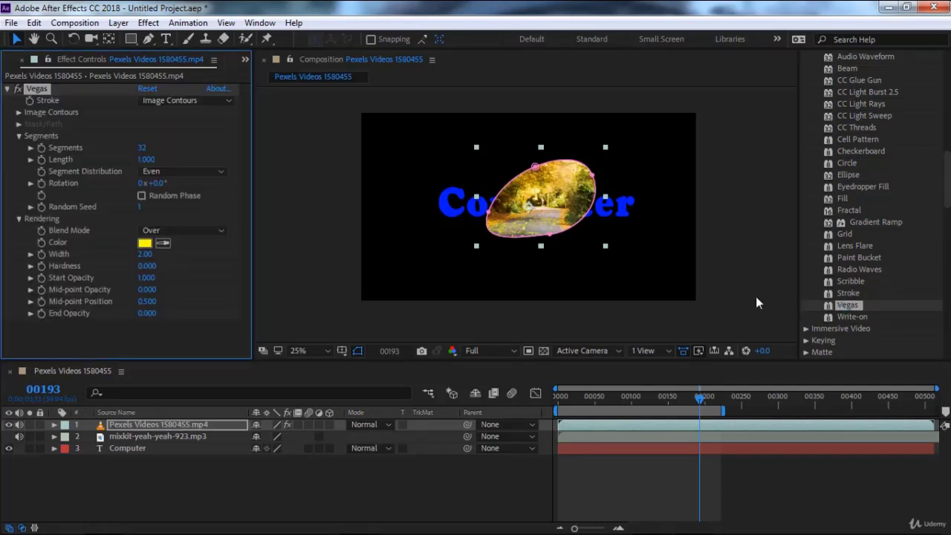
left_click(160, 425)
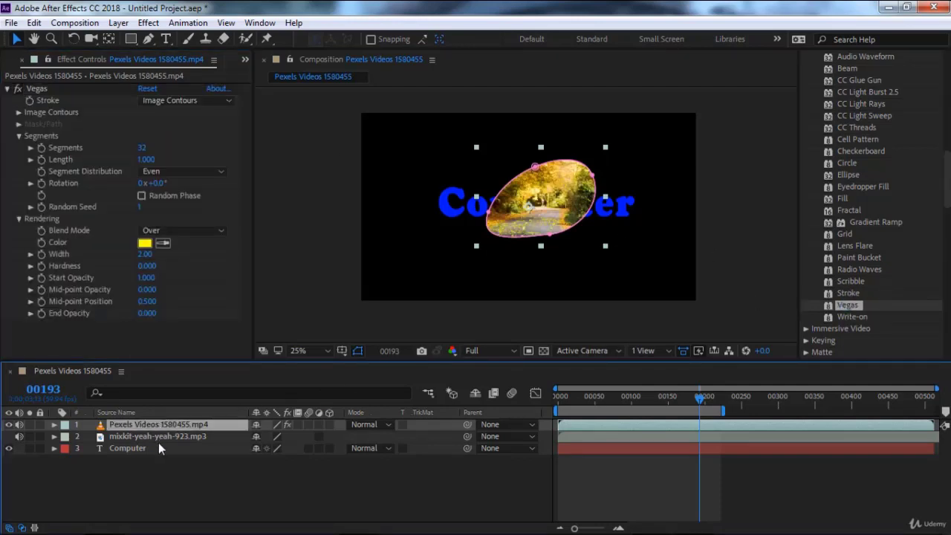
key("m")
left_click(133, 438)
key("Delete")
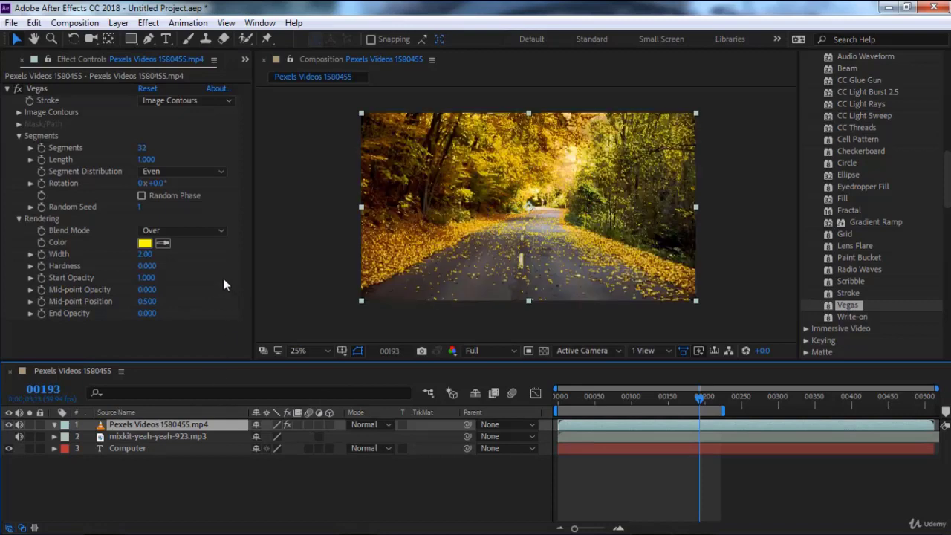
Toggle the Vegas effect on and off repeatedly to compare, leaving it switched on.
left_click(17, 89)
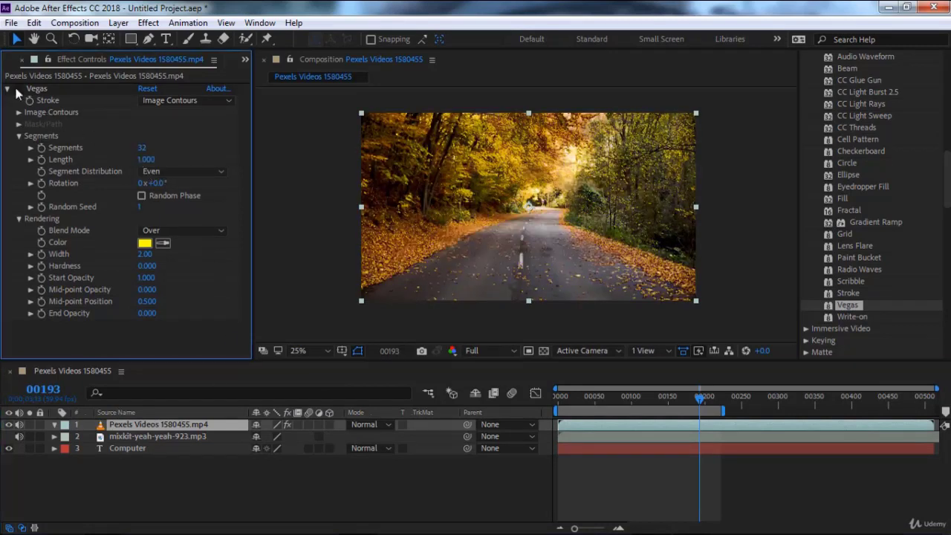
left_click(18, 89)
left_click(18, 89)
left_click(17, 89)
left_click(18, 89)
left_click(18, 89)
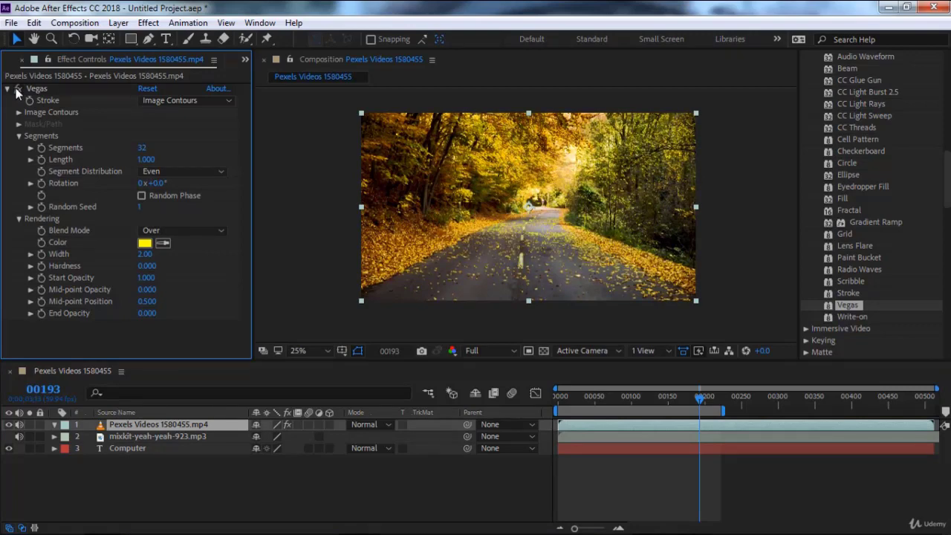
left_click(18, 89)
left_click(17, 89)
left_click(18, 89)
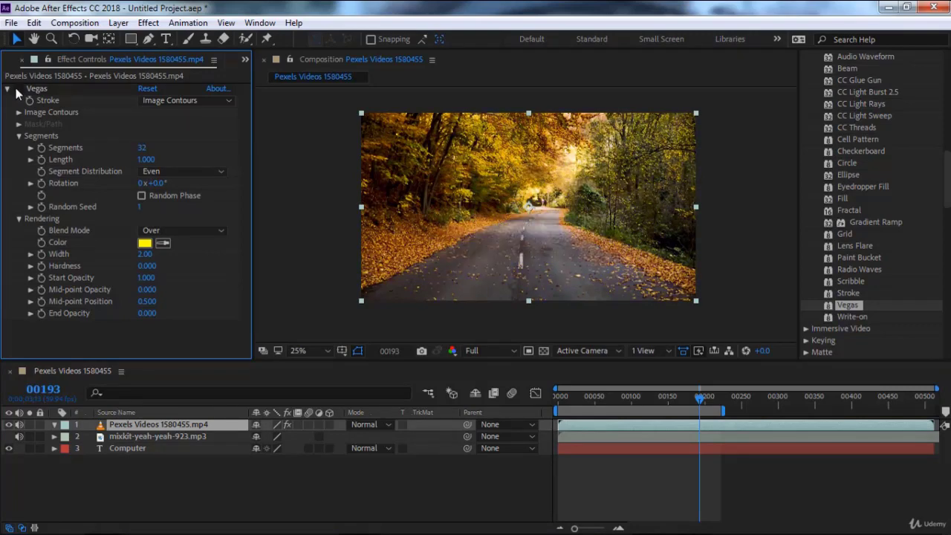
left_click(18, 89)
left_click(17, 89)
left_click(18, 89)
left_click(18, 89)
left_click(18, 89)
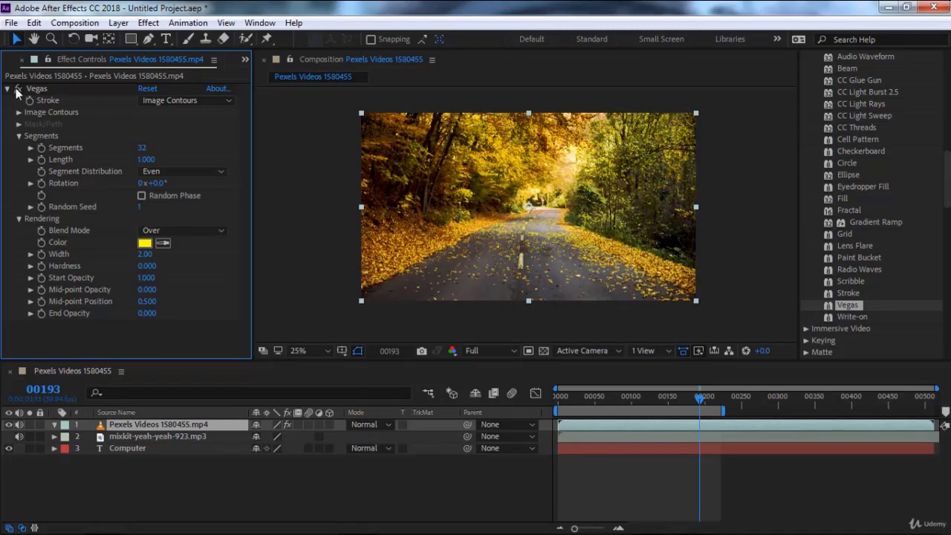
left_click(18, 89)
left_click(18, 89)
left_click(18, 89)
left_click(18, 89)
left_click(18, 89)
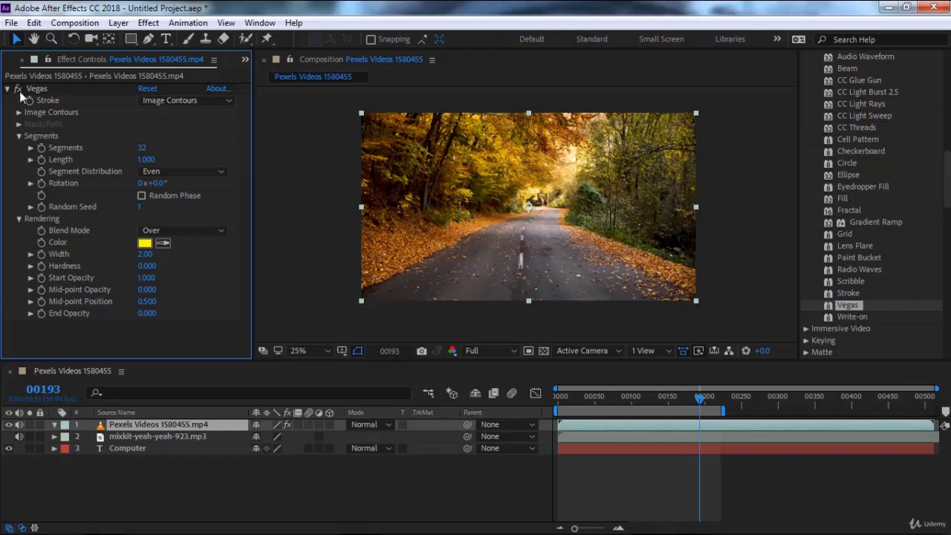
left_click(18, 89)
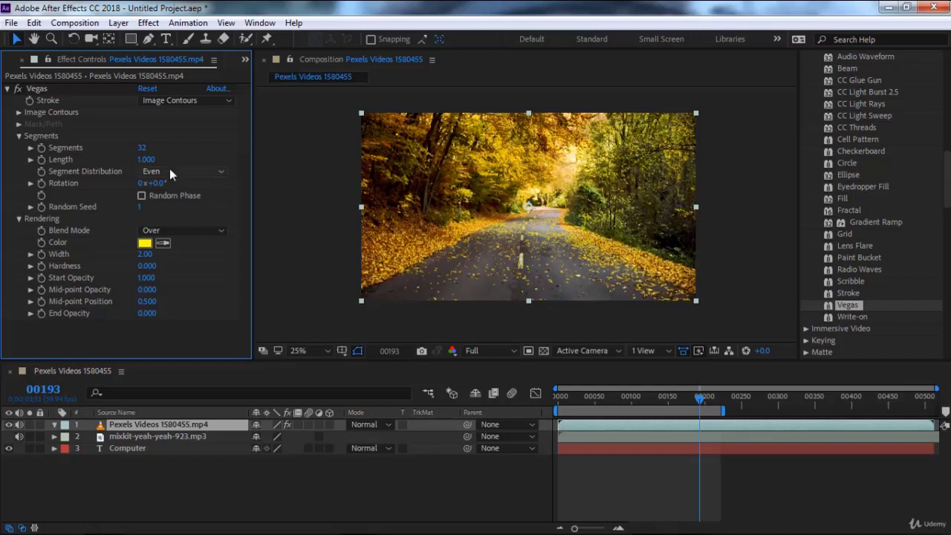
Push Vegas to 109 segments and Width 15.50, then delete the Vegas effect.
left_click_drag(142, 151, 197, 149)
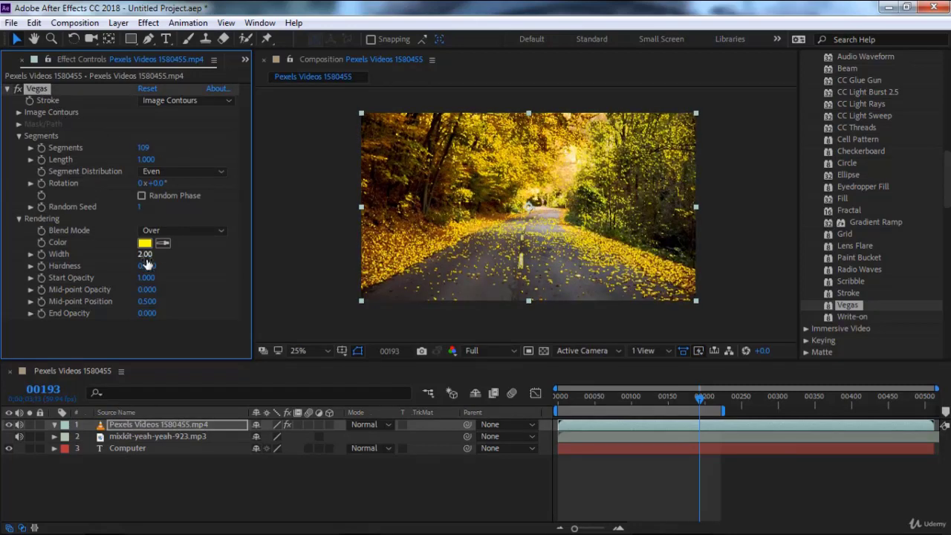
left_click_drag(145, 254, 229, 255)
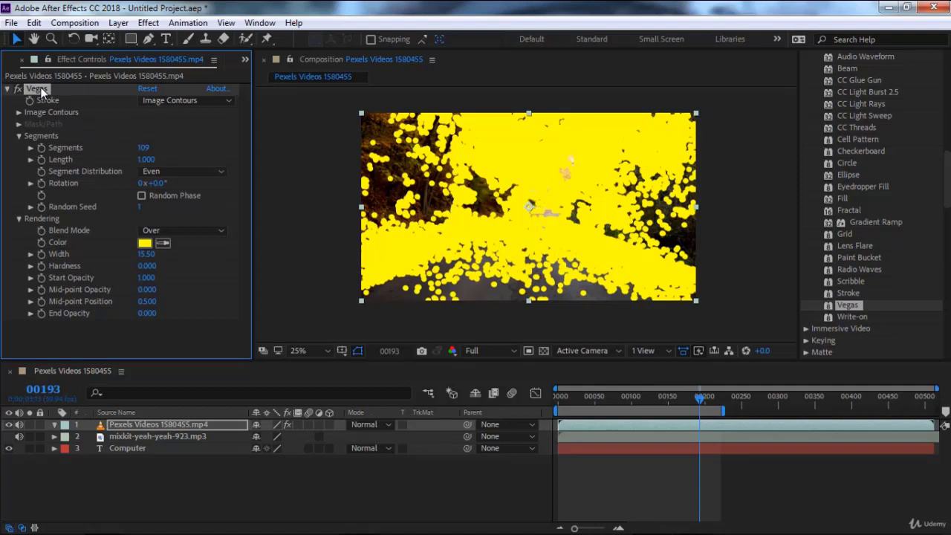
key("Delete")
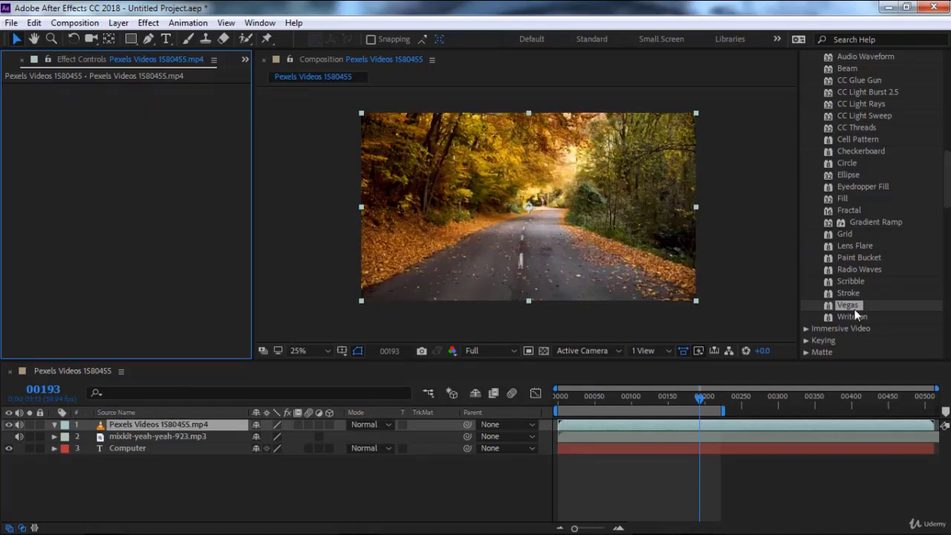
Apply Write-on to the road video and set its brush position in the trees.
double_click(853, 317)
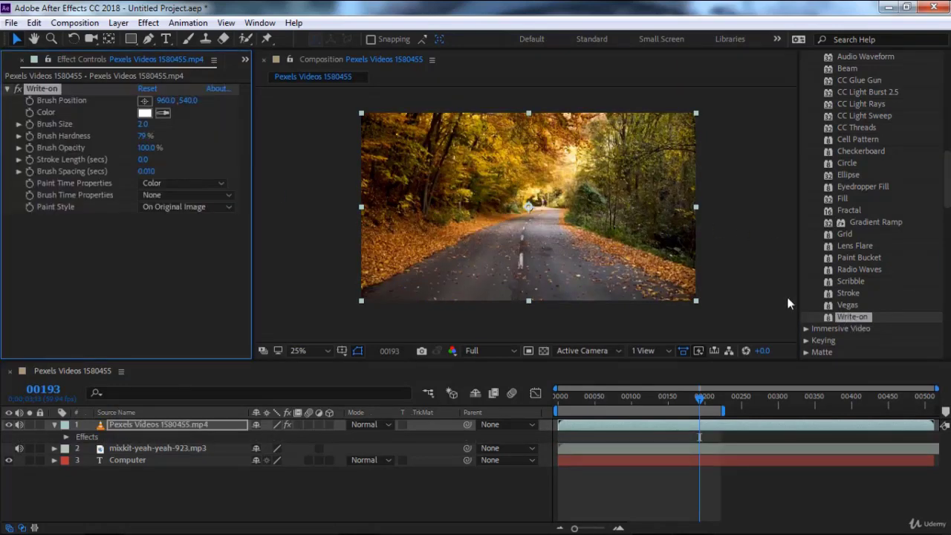
left_click(145, 100)
left_click(499, 177)
left_click_drag(505, 174, 499, 168)
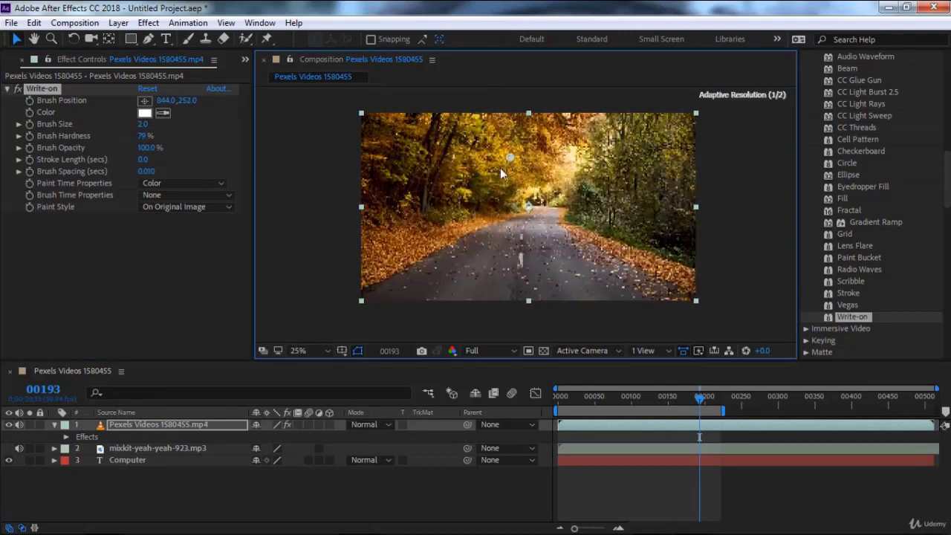
Set Write-on Brush Size to 200 and Stroke Length to 13.1.
left_click_drag(142, 124, 228, 122)
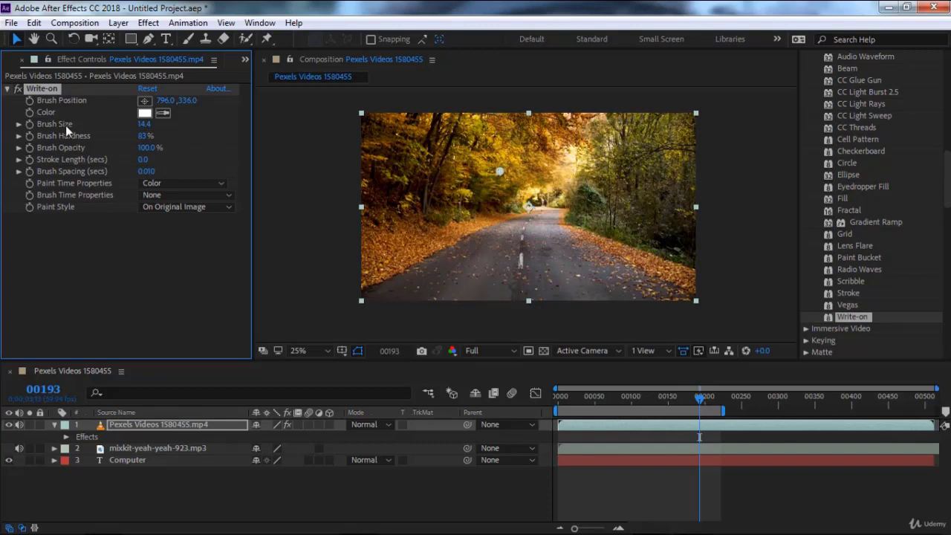
mouse_move(144, 124)
left_mouse_down()
mouse_move(297, 123)
mouse_move(320, 109)
mouse_move(672, 91)
left_mouse_up()
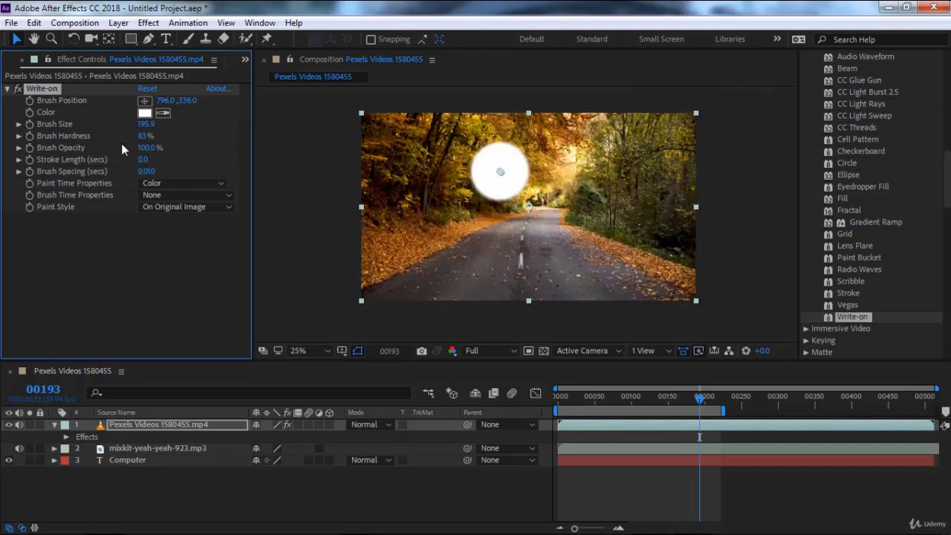
left_click_drag(139, 128, 230, 130)
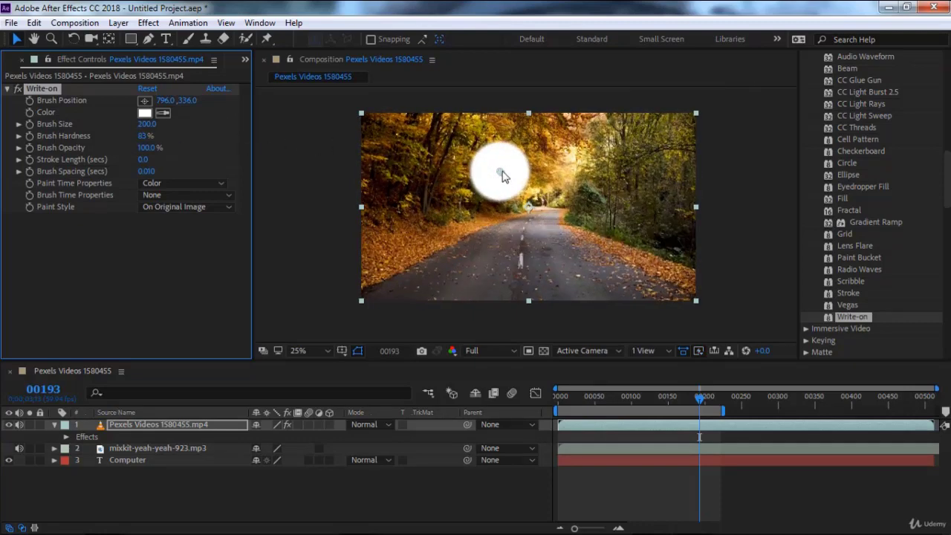
mouse_move(497, 172)
left_mouse_down()
mouse_move(563, 180)
mouse_move(414, 272)
mouse_move(510, 197)
left_mouse_up()
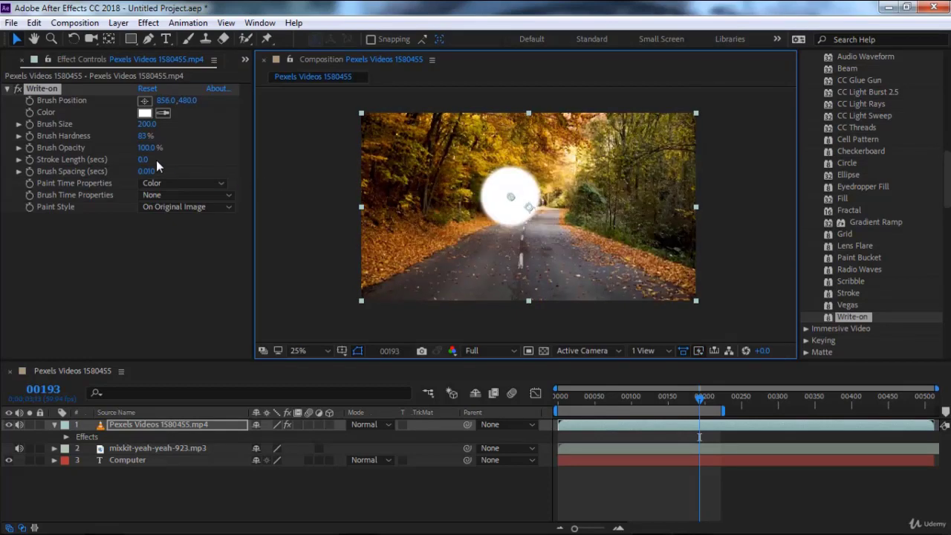
mouse_move(143, 159)
left_mouse_down()
mouse_move(178, 160)
mouse_move(145, 172)
left_mouse_up()
Keep Paint Time Properties on Color and widen Brush Spacing to 0.191.
left_click(199, 183)
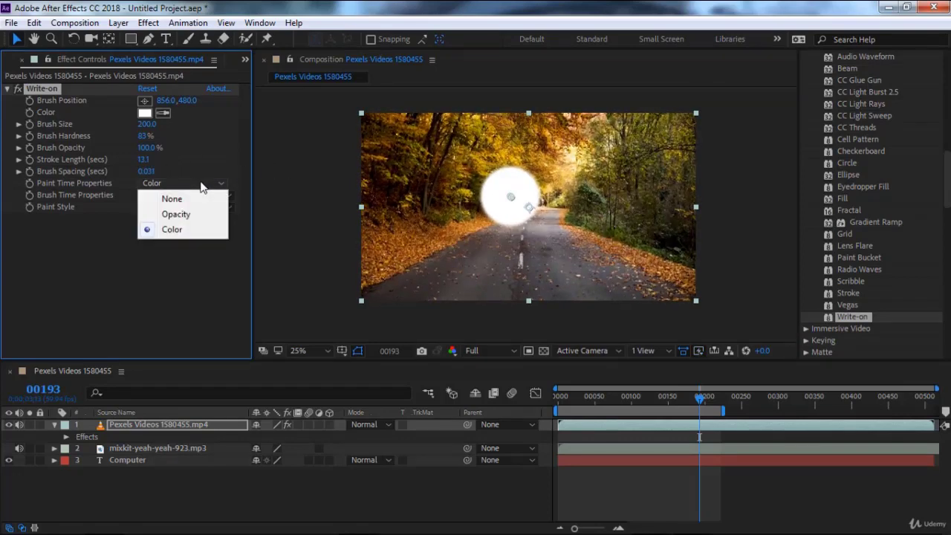
left_click(171, 229)
left_click_drag(146, 171, 642, 175)
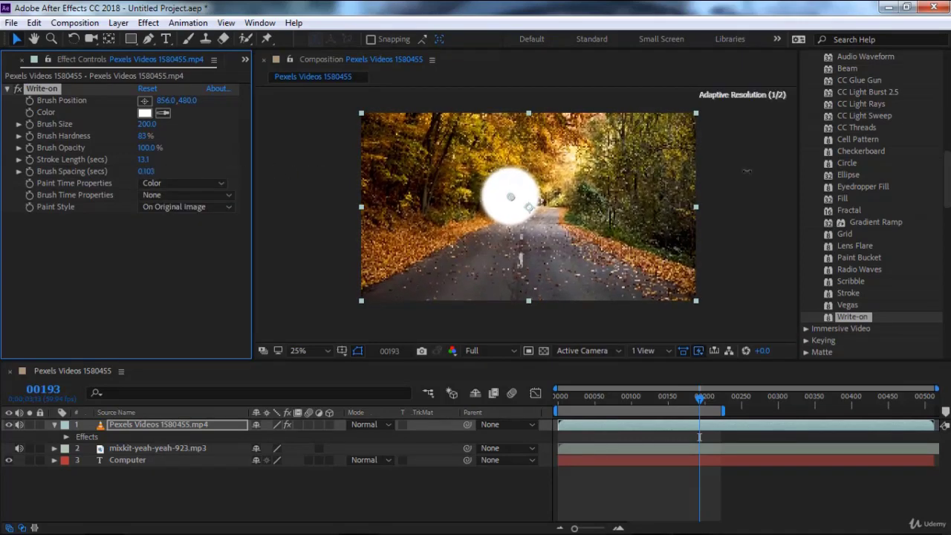
left_click_drag(152, 172, 533, 147)
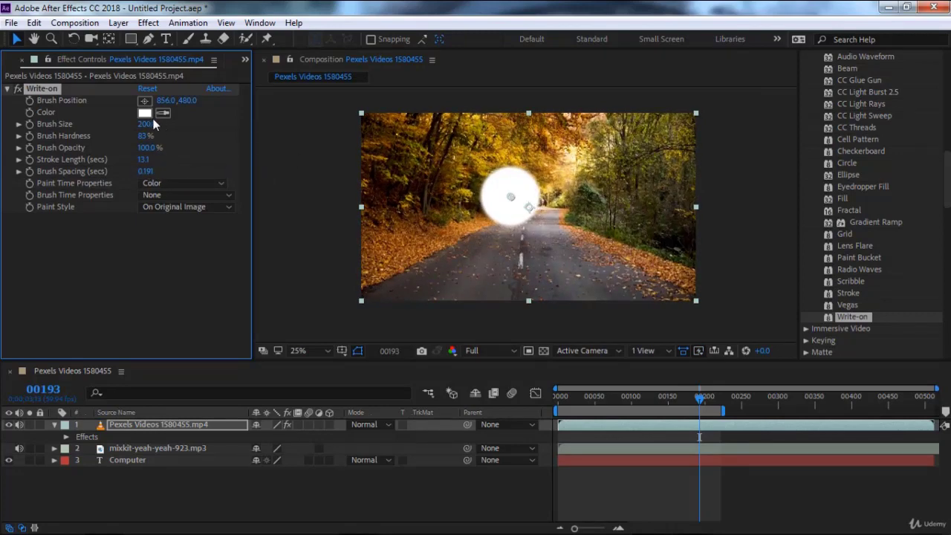
Move the Write-on brush to 1036.0, 364.0 near the road's far end and open its Color picker.
left_click(144, 100)
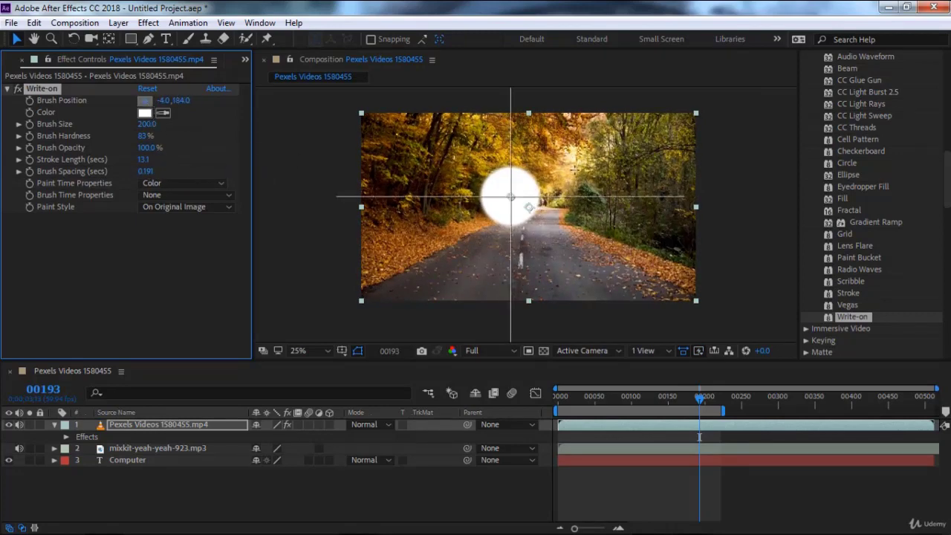
left_click(625, 167)
left_click_drag(612, 203, 506, 199)
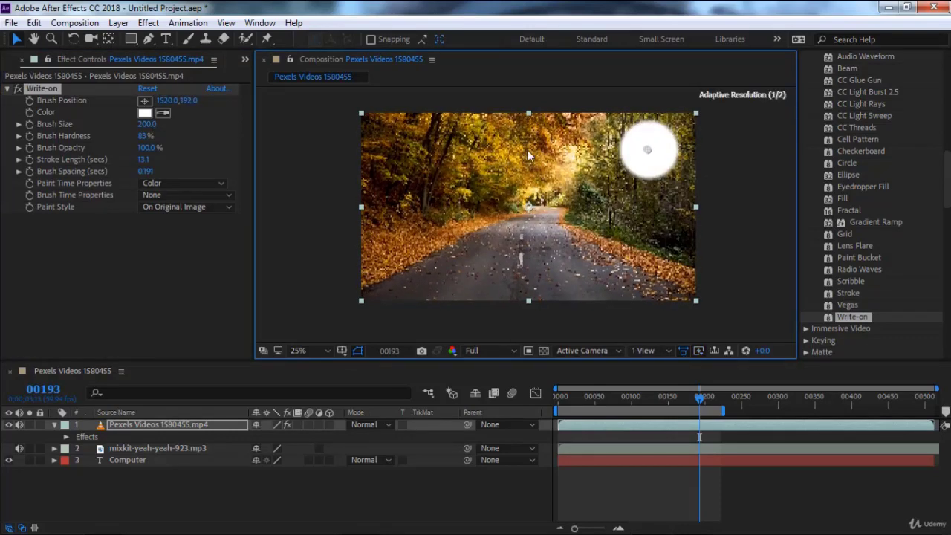
mouse_move(505, 200)
left_mouse_down()
mouse_move(600, 193)
mouse_move(565, 191)
mouse_move(541, 176)
left_mouse_up()
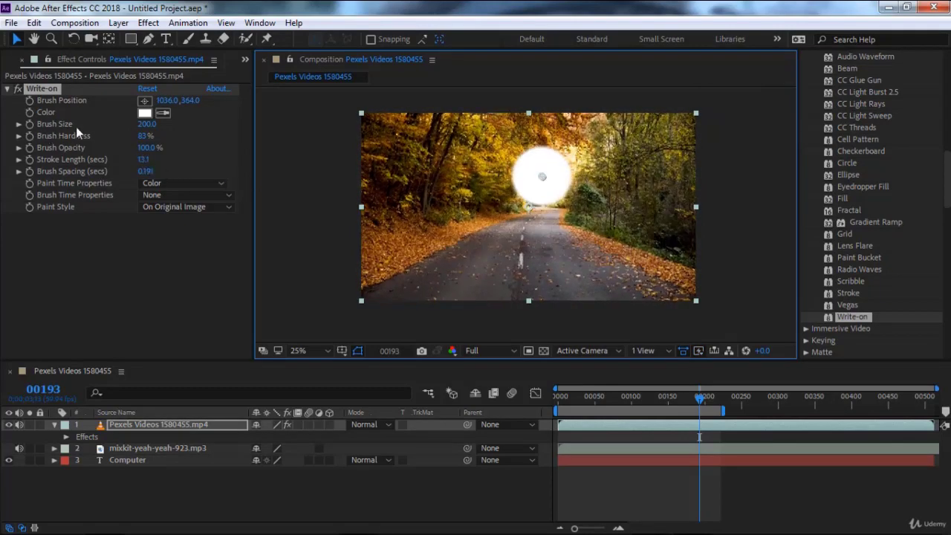
left_click(143, 113)
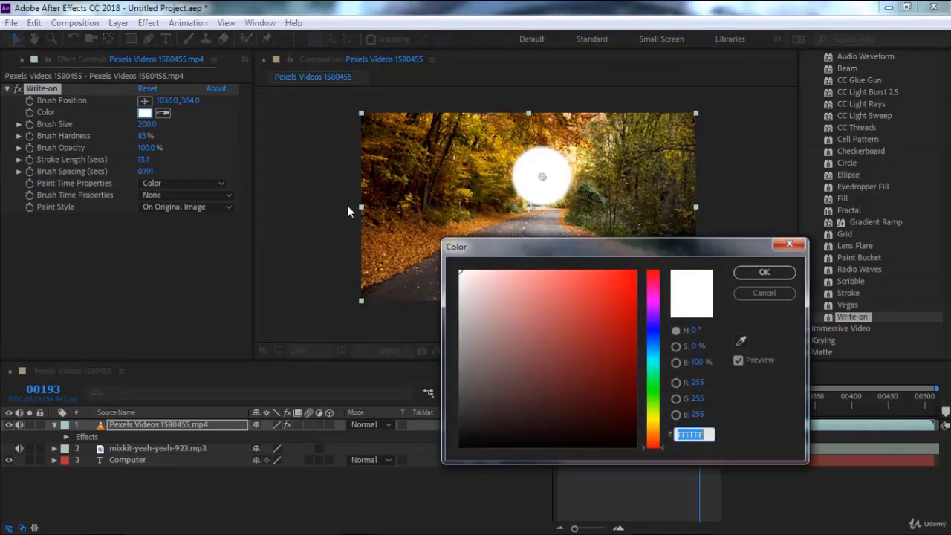
Make the Write-on brush a saturated purple, then delete the Write-on effect.
left_click(652, 306)
left_click(618, 285)
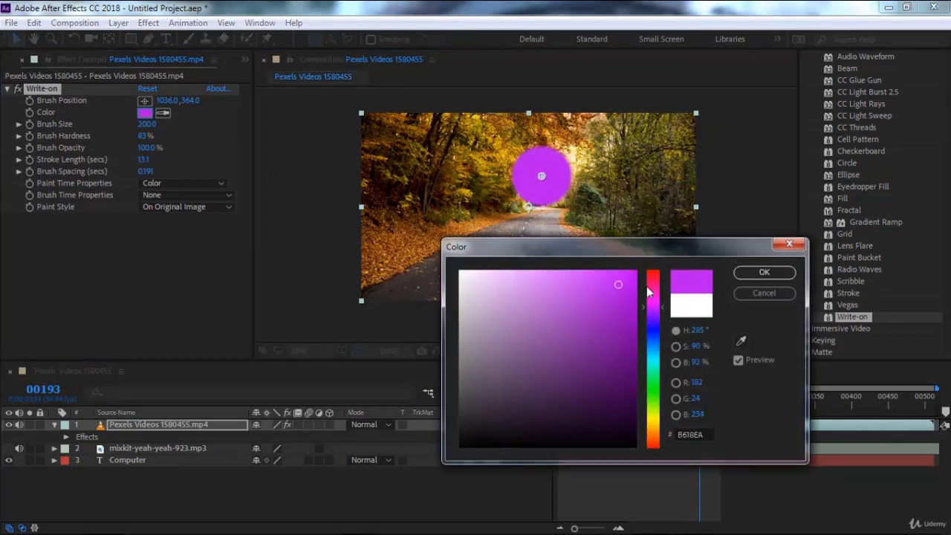
left_click(764, 273)
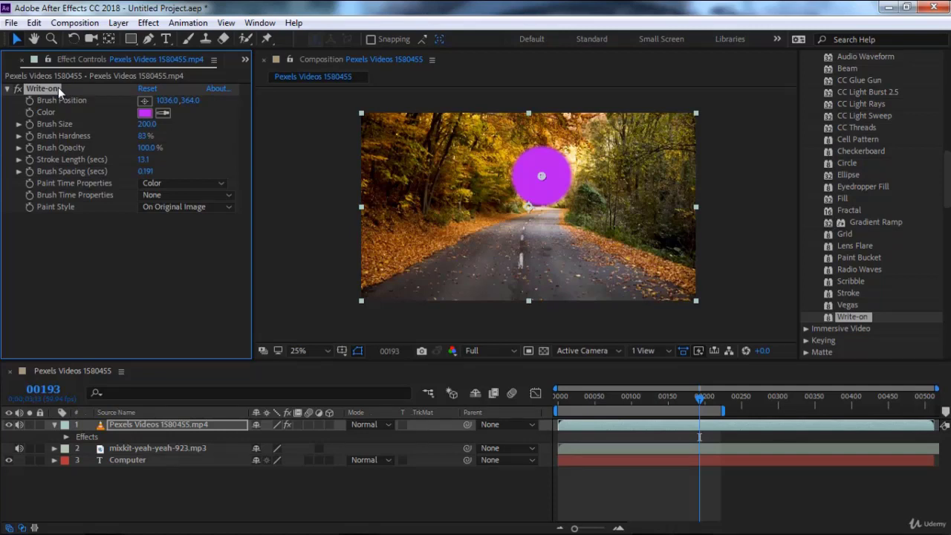
key("Delete")
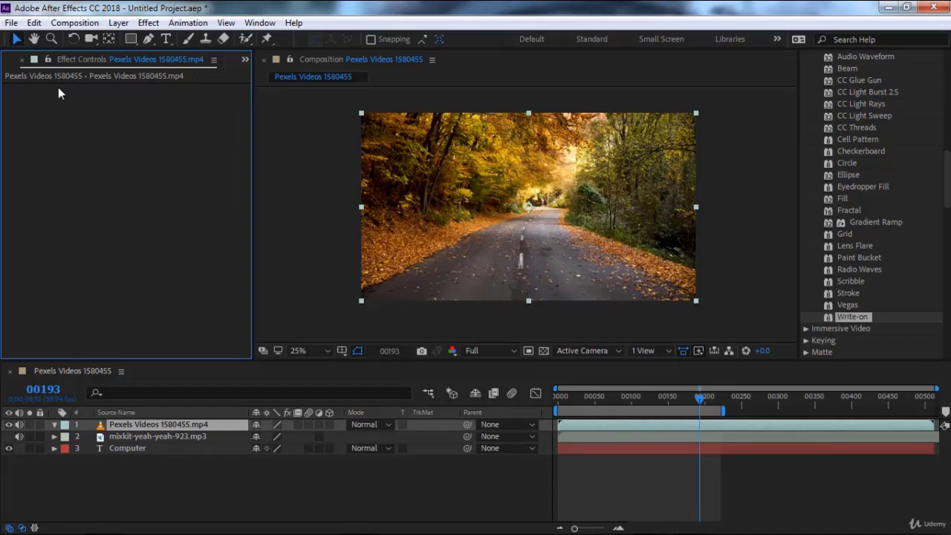